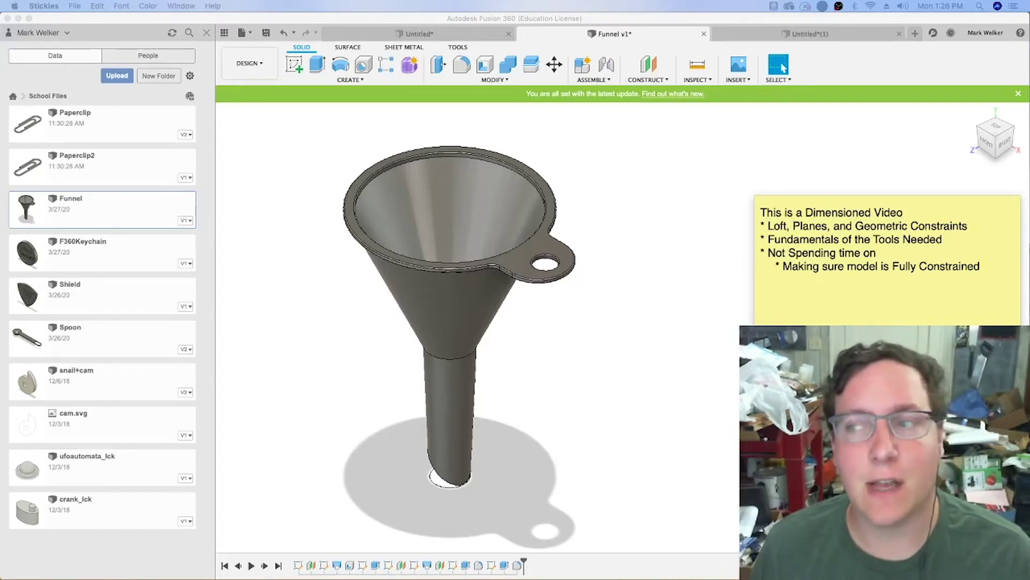
Switch from Fusion 360 to Preview to view the photo of the real red funnel
key("super+Tab")
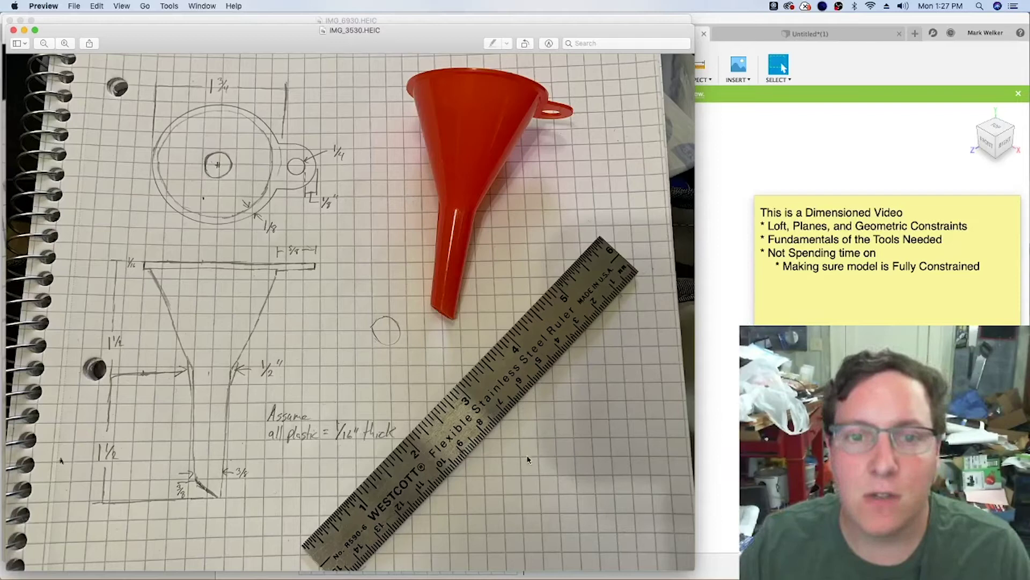
After reviewing the video-topics note, start a new blank Untitled(2) design from the File menu
key("super+Tab")
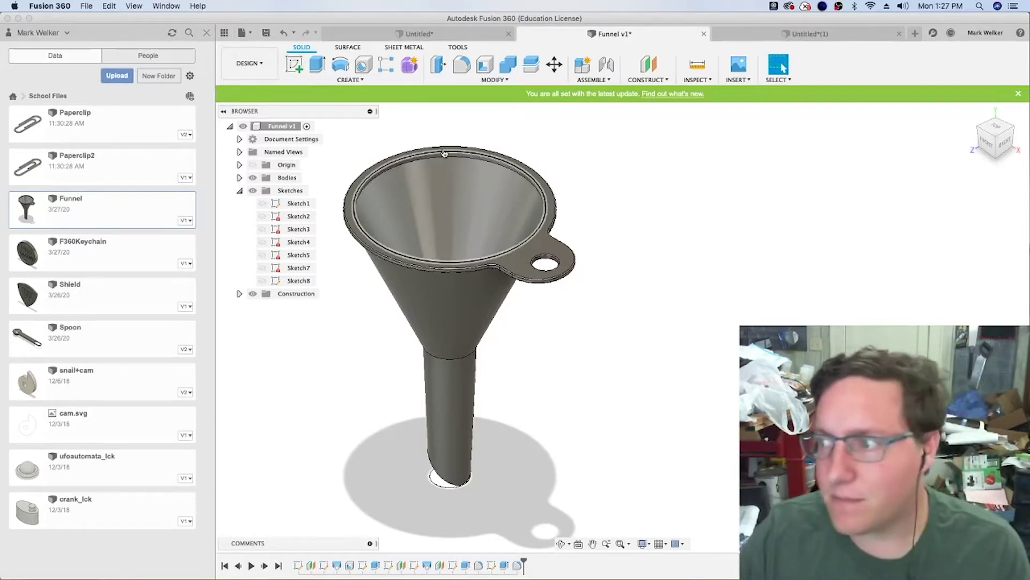
key("super+Tab")
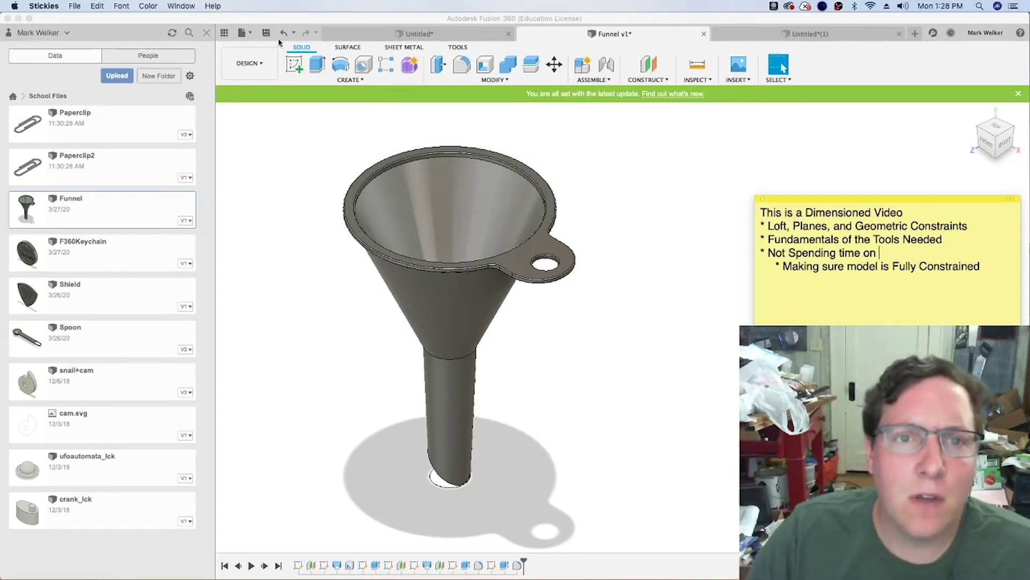
left_click(241, 50)
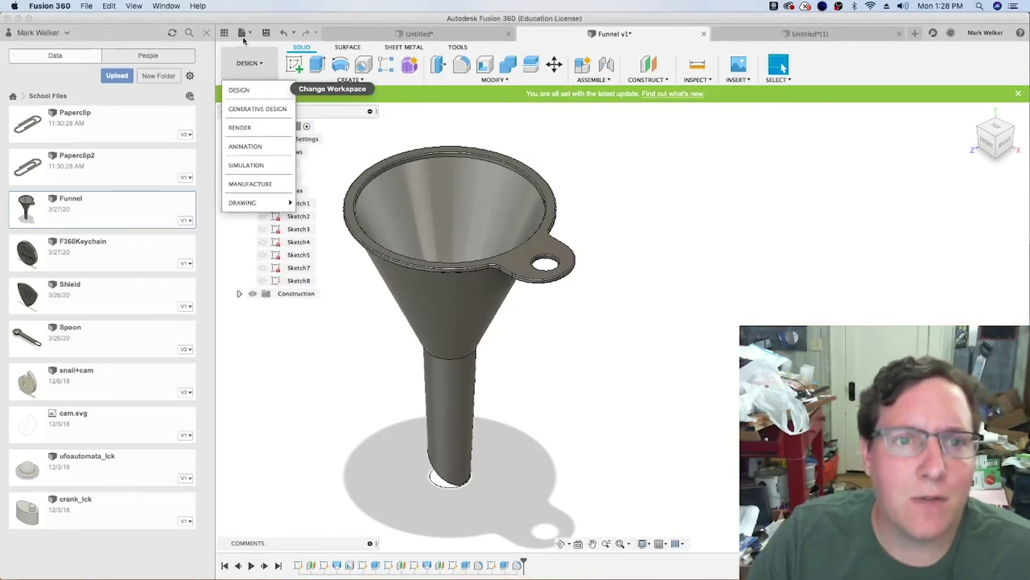
left_click(243, 34)
left_click(247, 48)
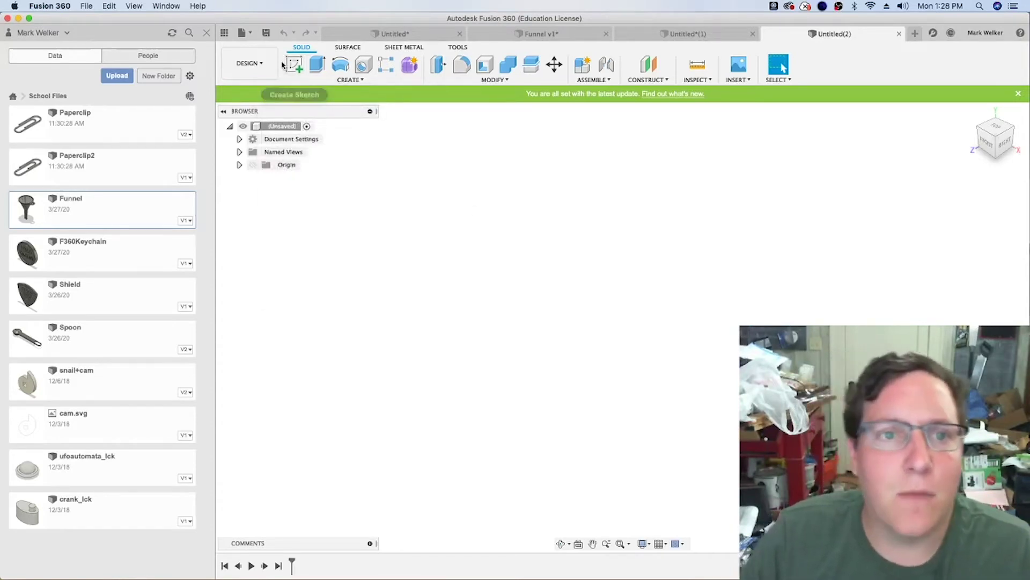
Sketch a 1.75 in diameter circle centred on the origin of the XY plane
left_click(292, 64)
left_click(625, 356)
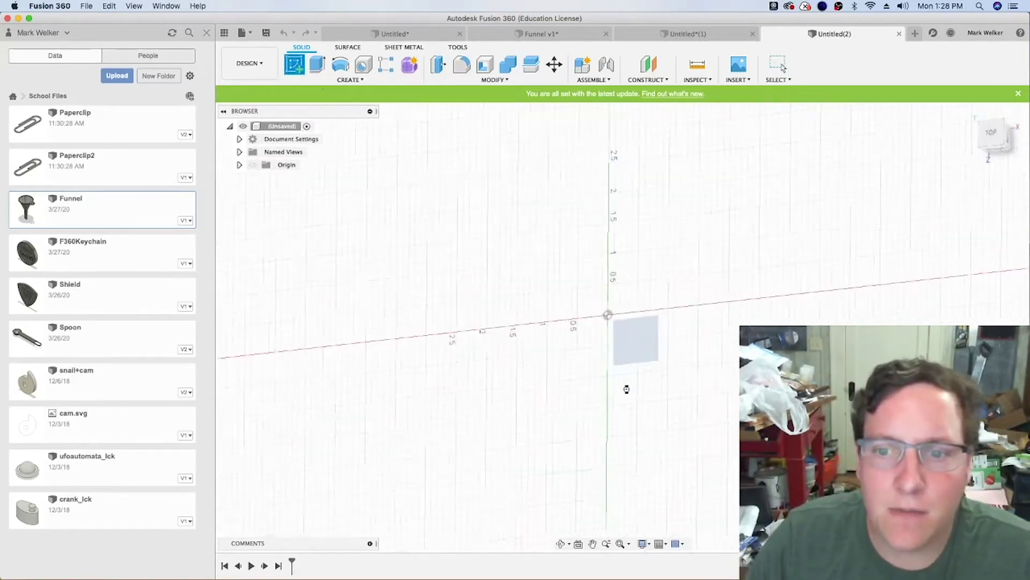
left_click(340, 64)
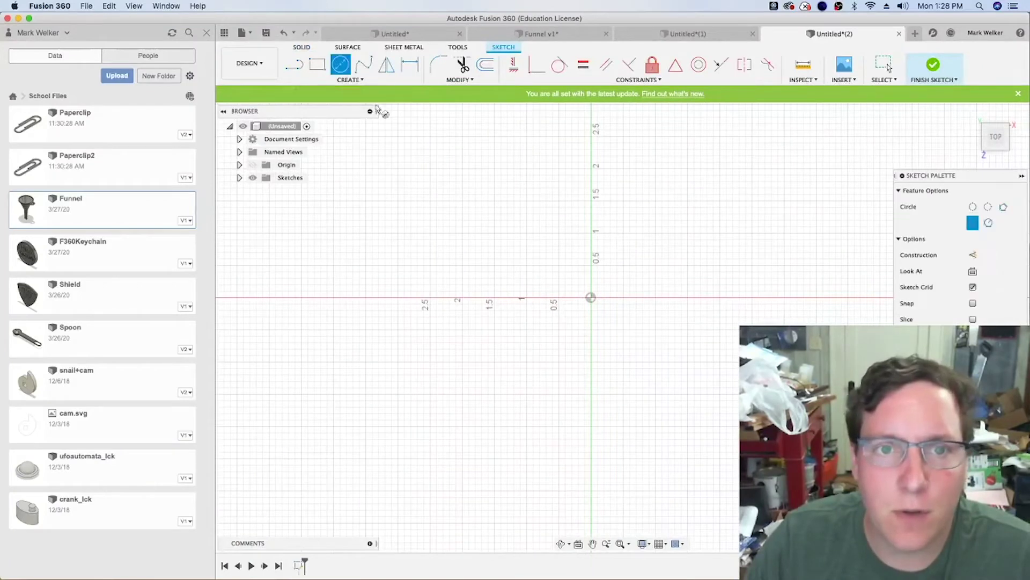
left_click(591, 298)
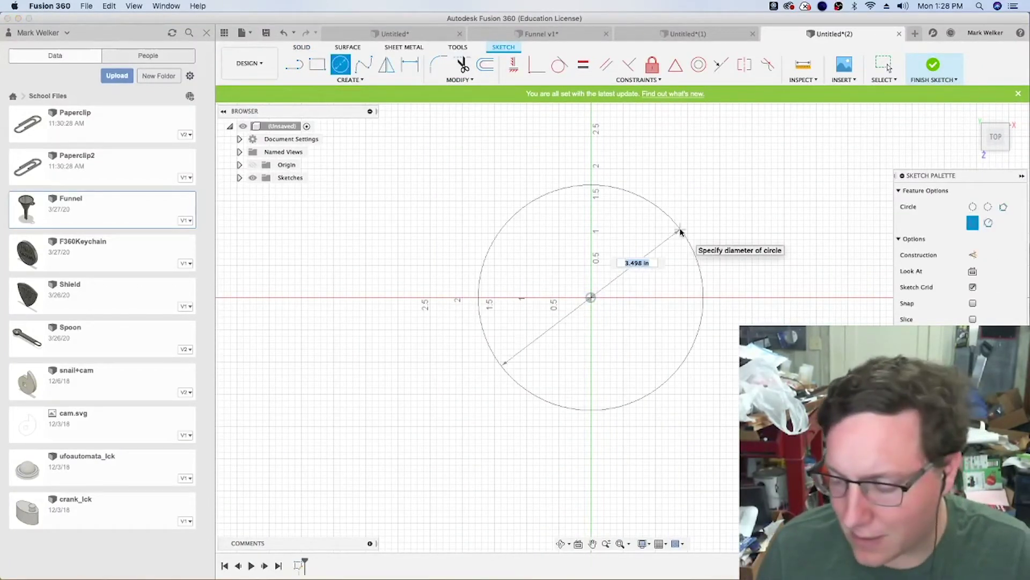
type("1.75")
key("Return")
key("Escape")
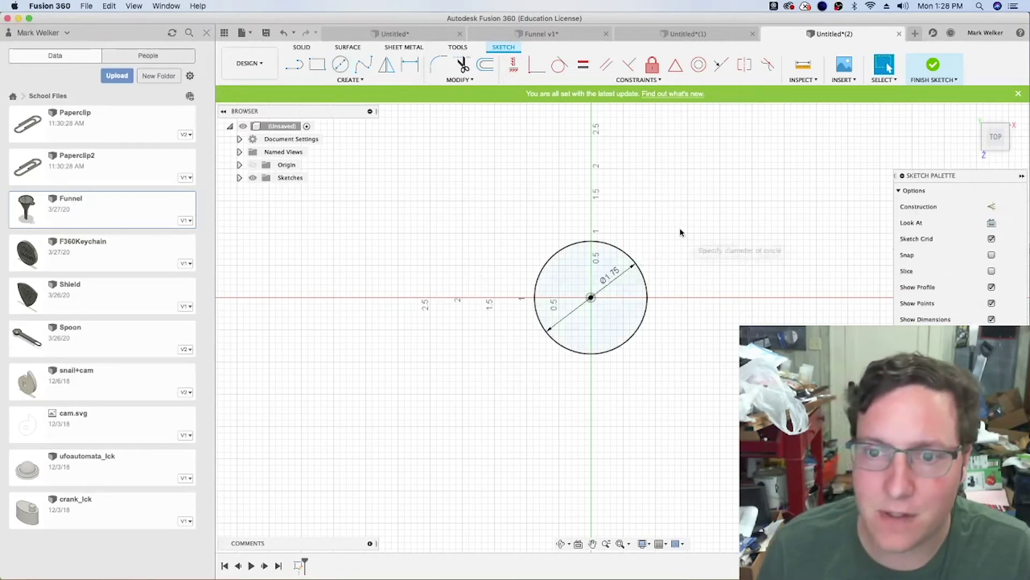
left_click(936, 69)
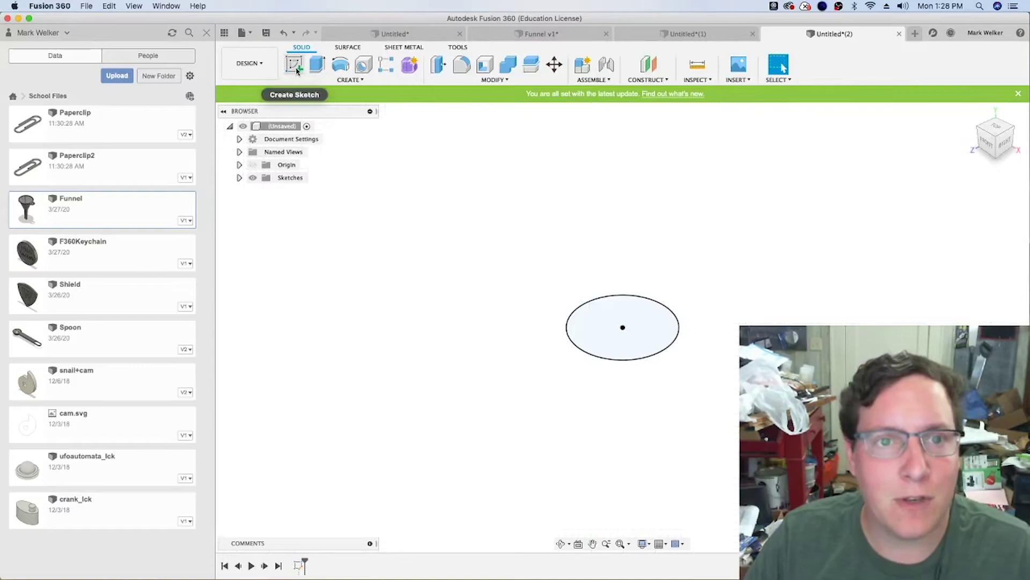
Add an offset construction plane 1.5 in below the XY plane
left_click(658, 81)
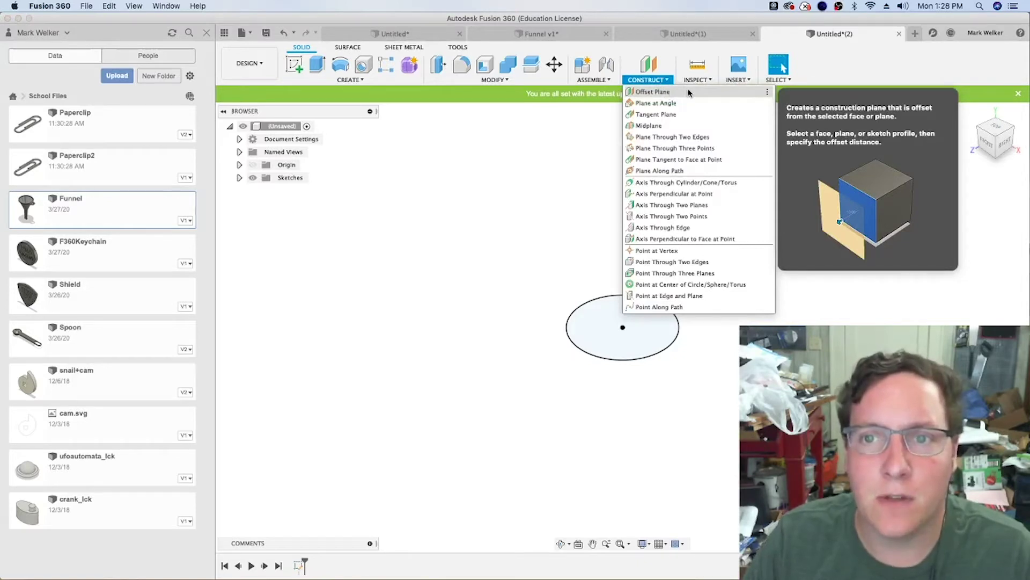
left_click(671, 92)
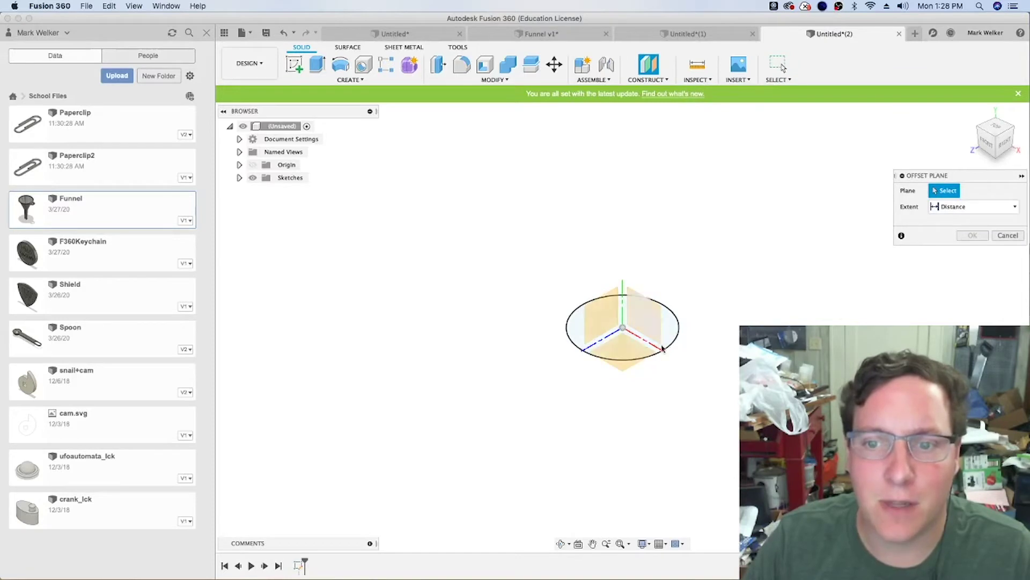
left_click(628, 364)
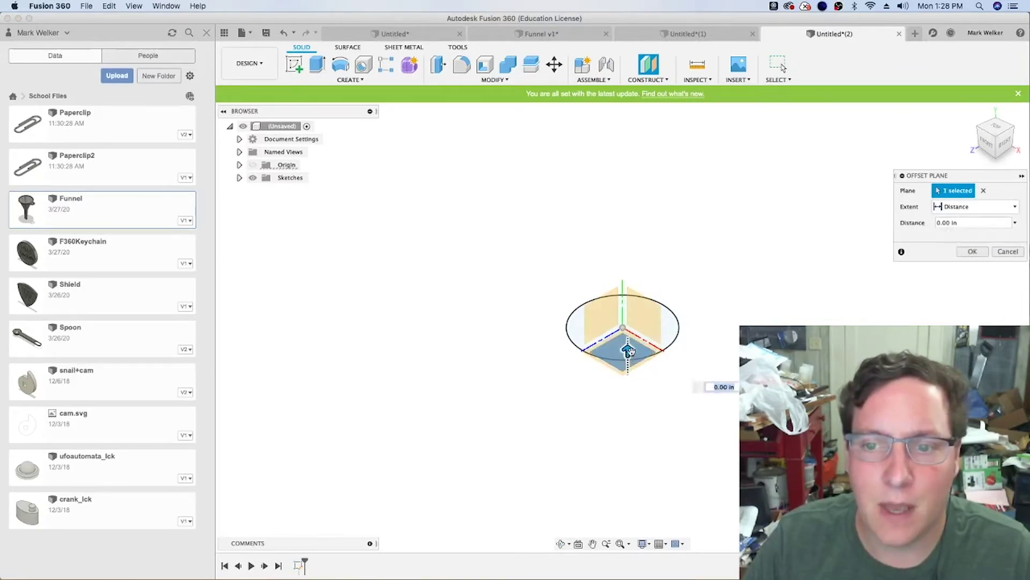
left_click_drag(629, 351, 628, 376)
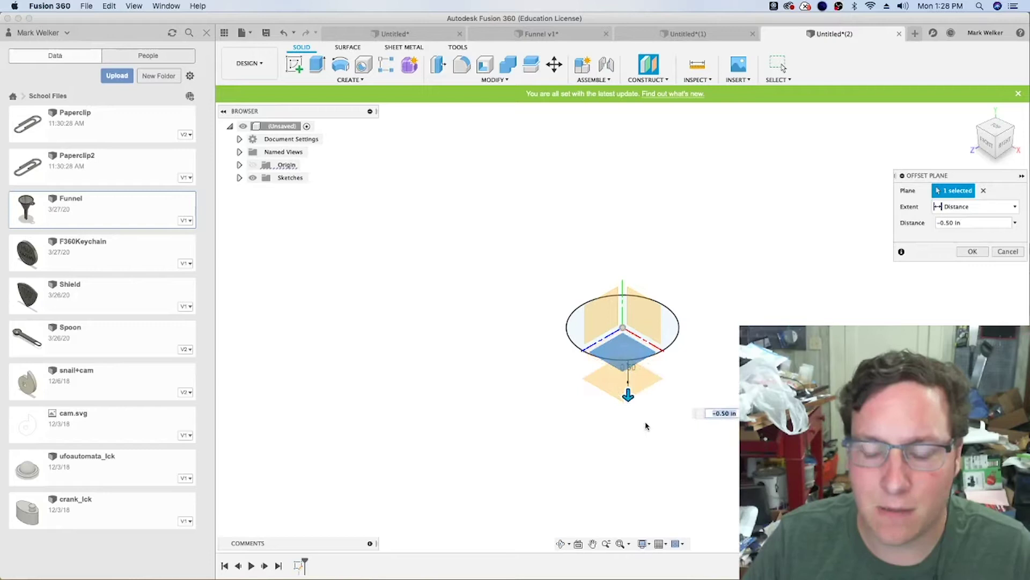
type("-")
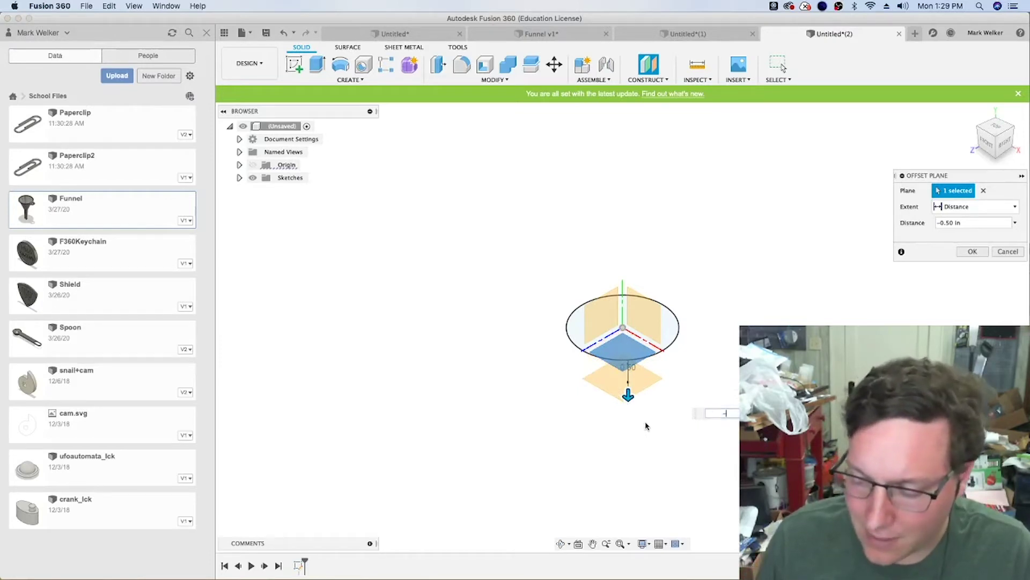
type("1.5")
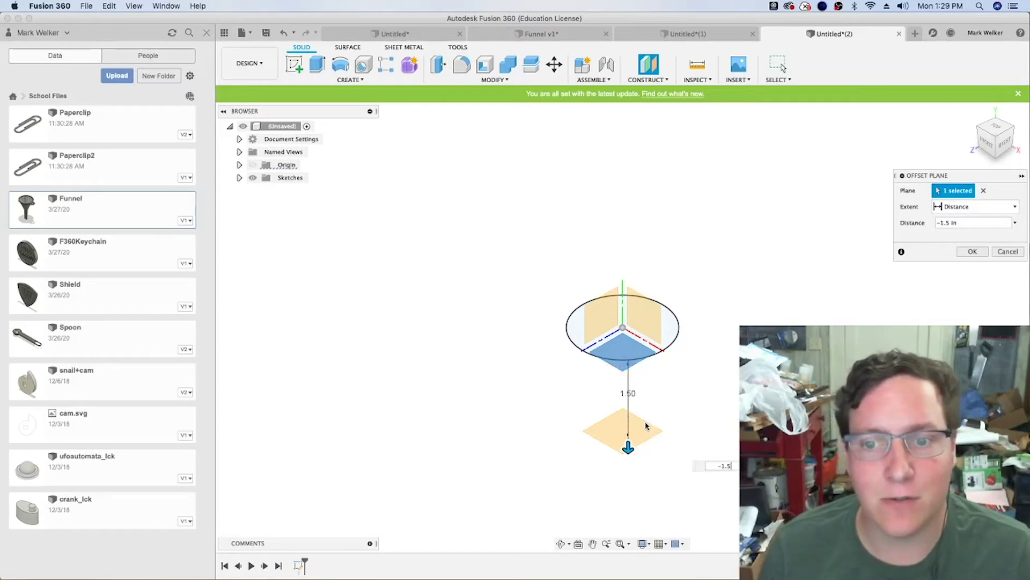
key("Return")
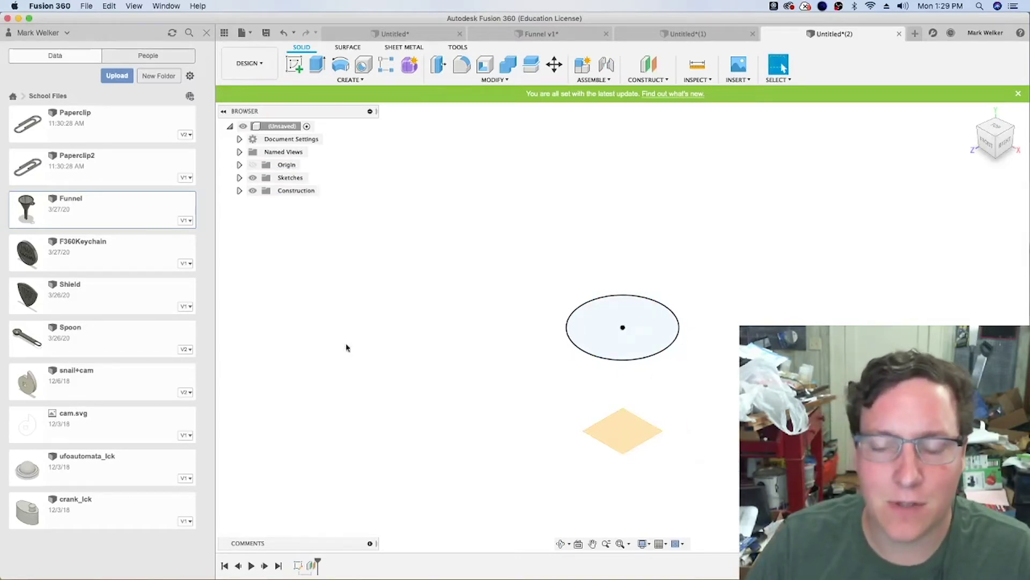
Draw the small bottom circle centred at the origin on the lower offset plane
left_click(294, 64)
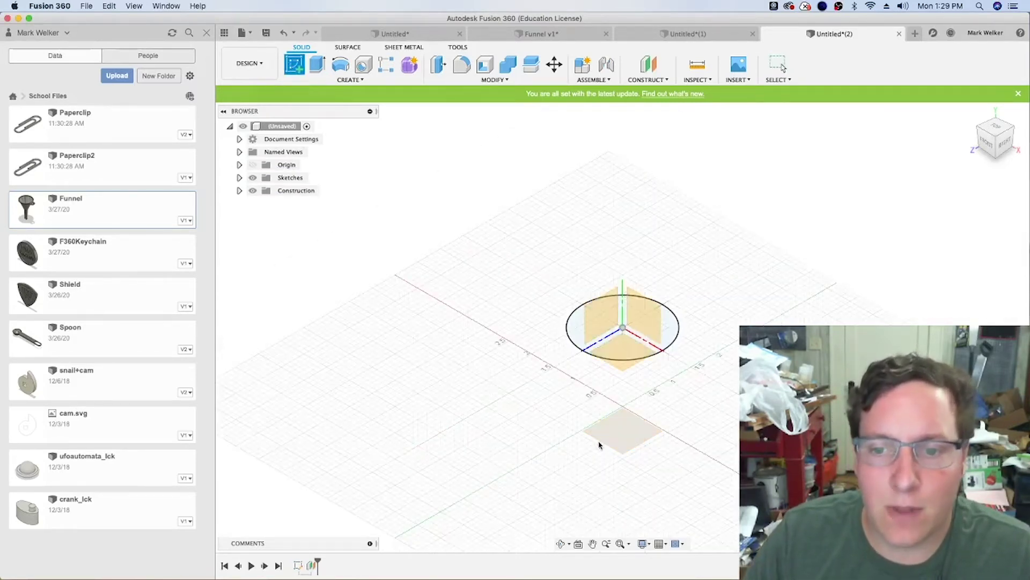
left_click(622, 436)
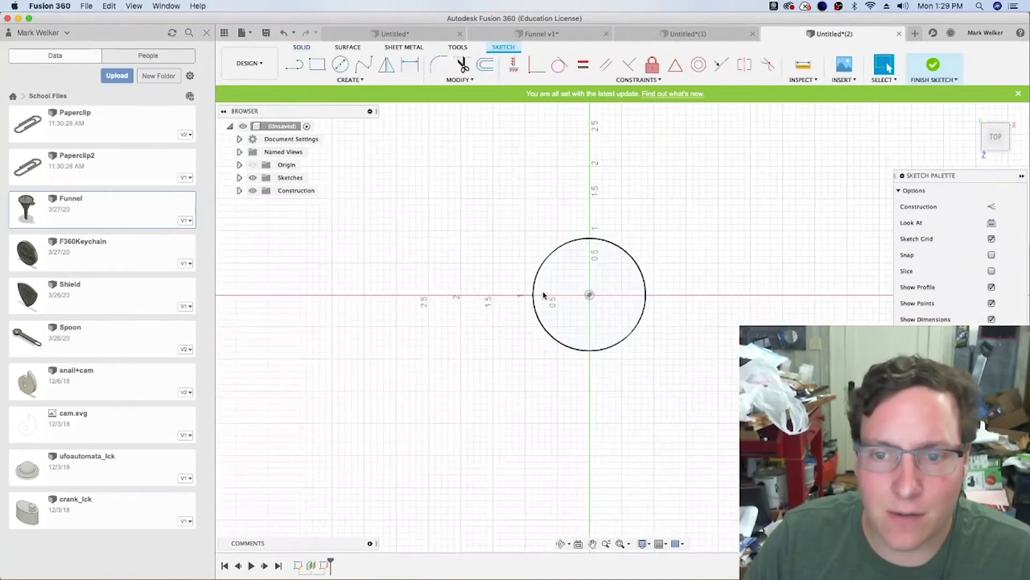
left_click(340, 65)
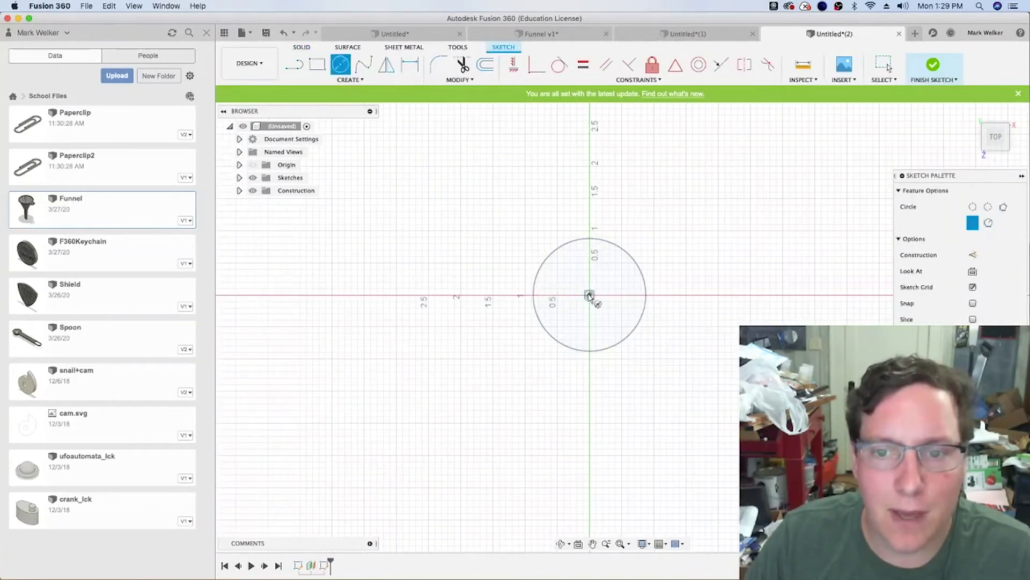
left_click(589, 294)
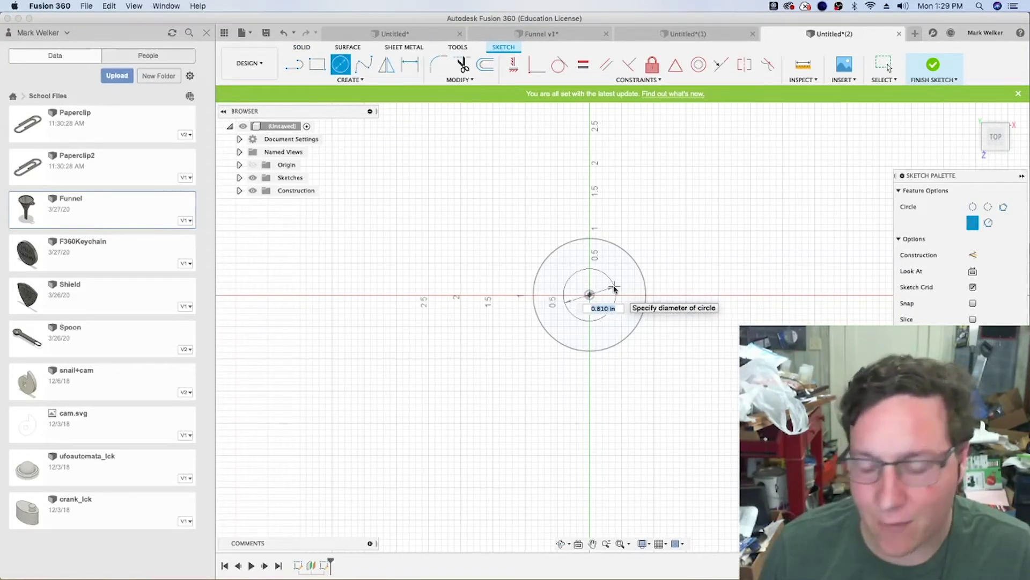
type("1")
key("Return")
key("Escape")
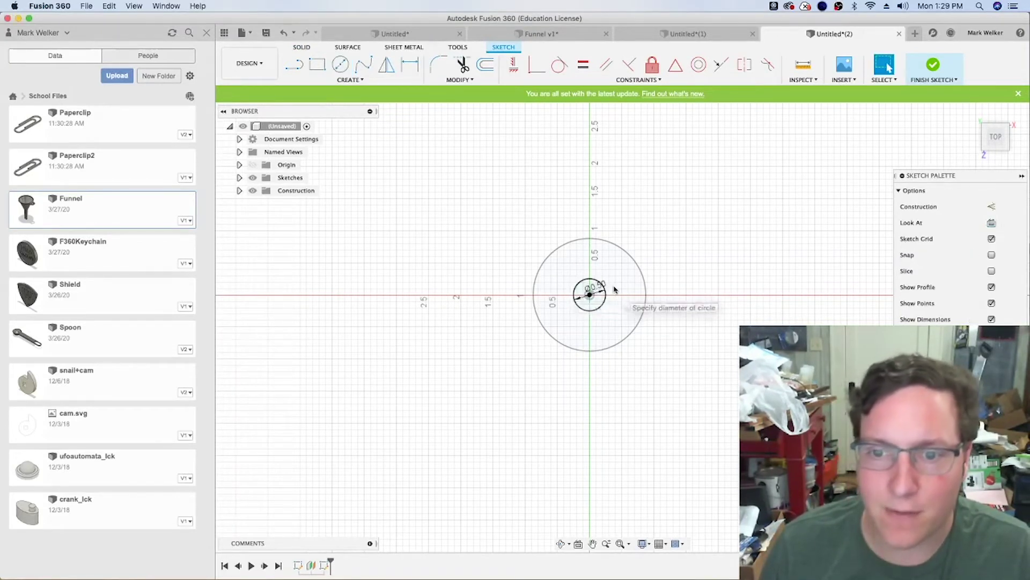
left_click(933, 66)
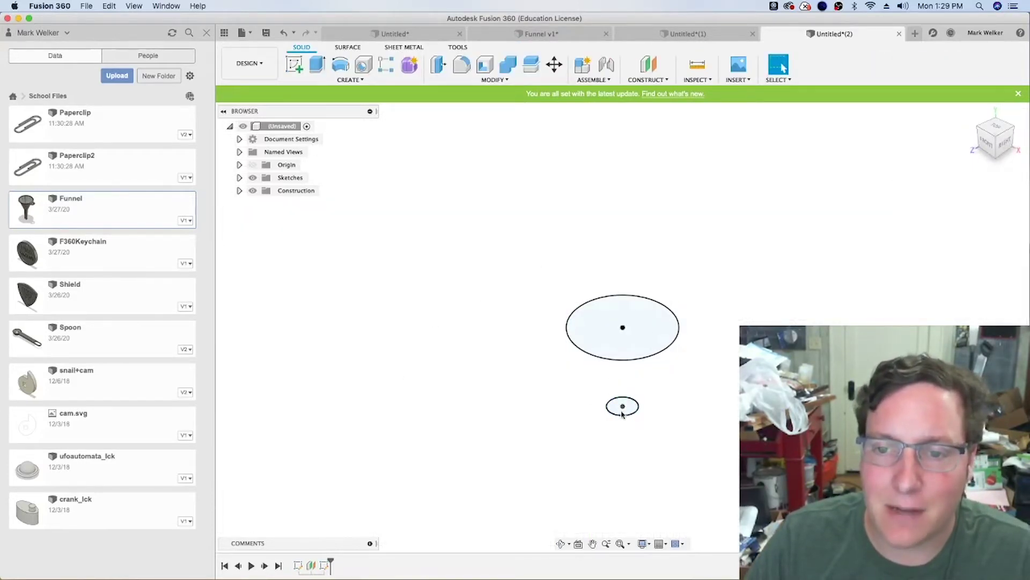
left_click(358, 81)
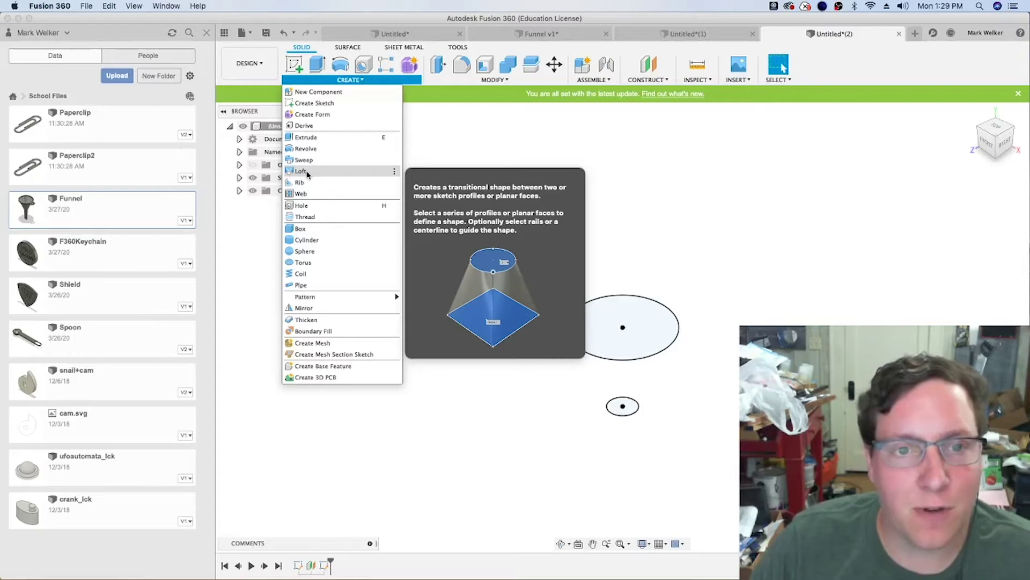
Loft from the 1.75 in top circle down to the small bottom circle
left_click(302, 171)
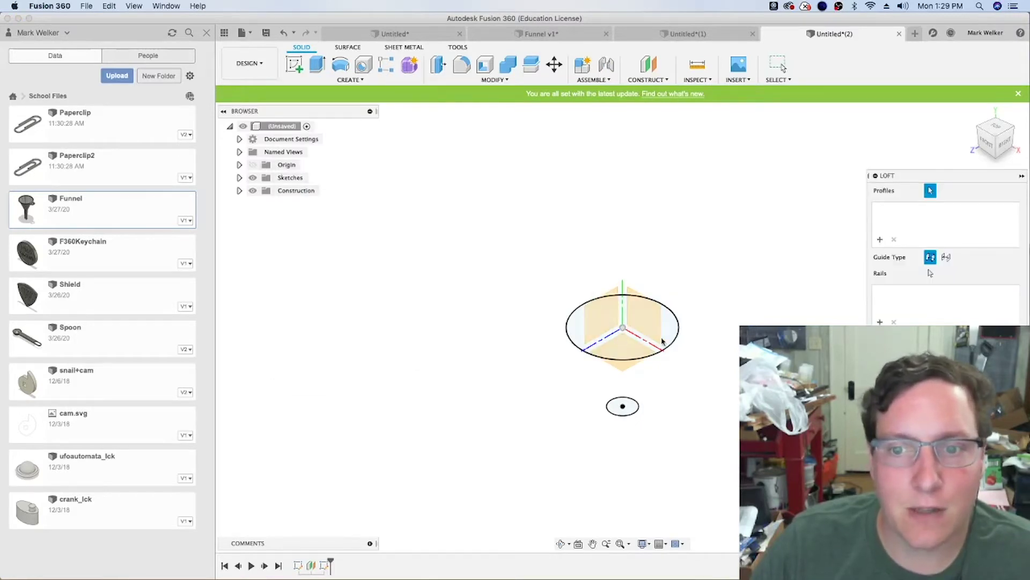
scroll(663, 342, "up", 4)
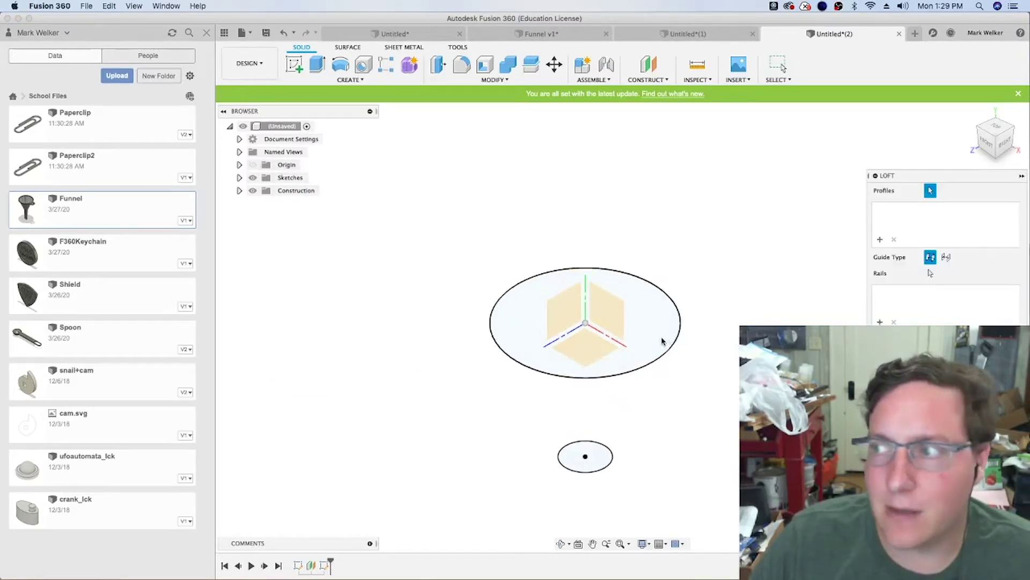
left_click(663, 339)
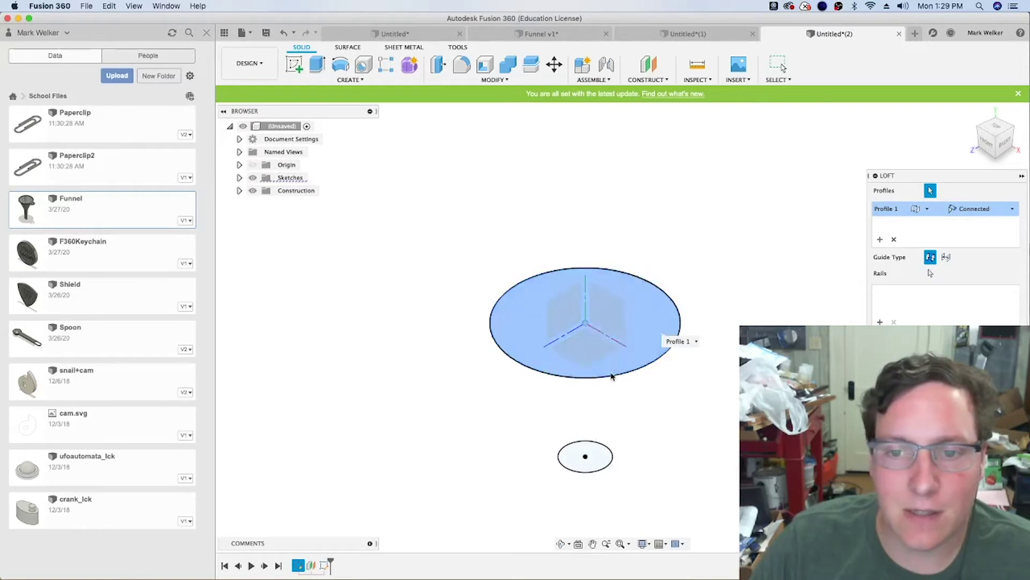
left_click(600, 466)
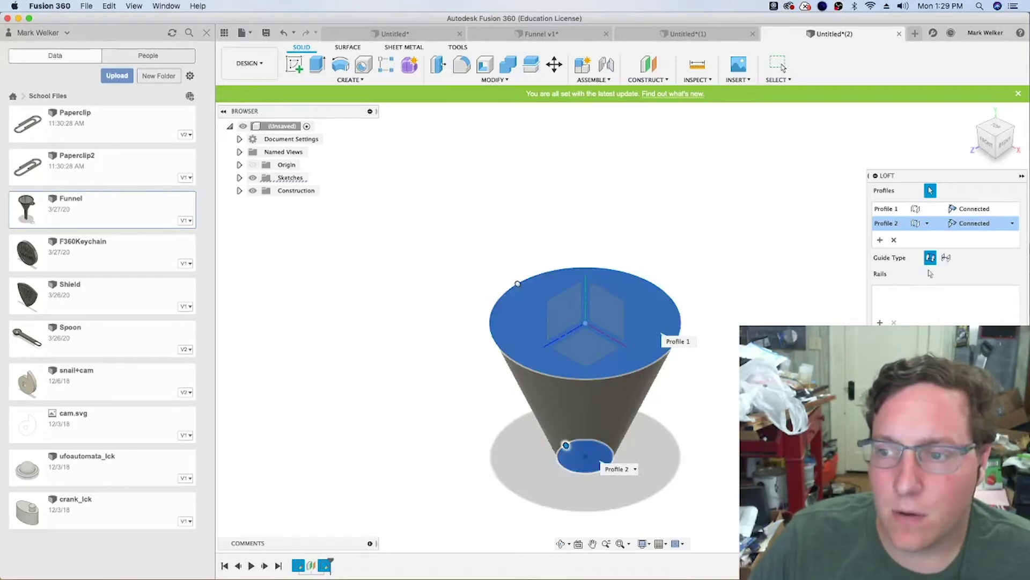
key("Return")
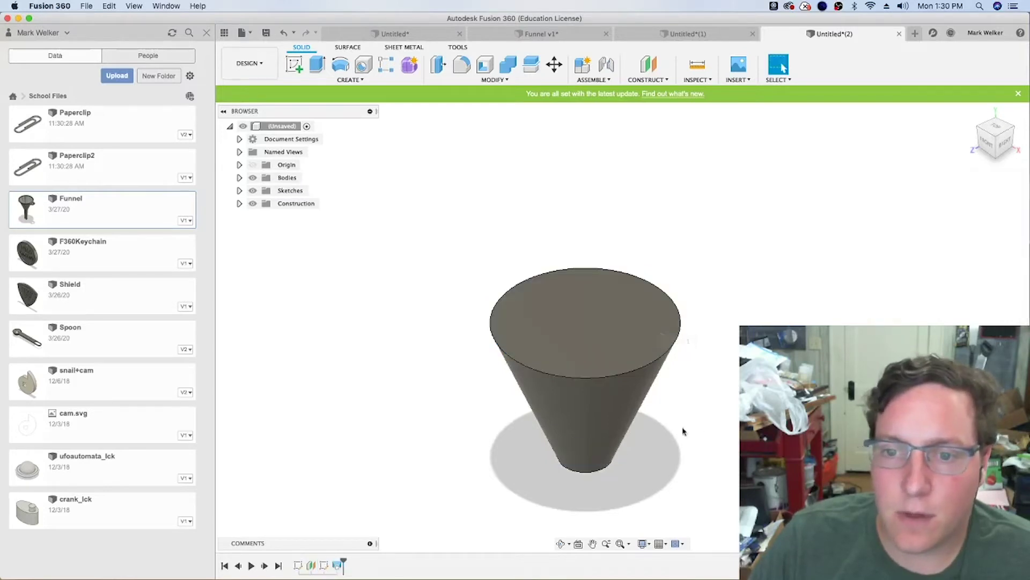
Shell the cone with a 1/16 in inside thickness, removing its top face
left_click(484, 66)
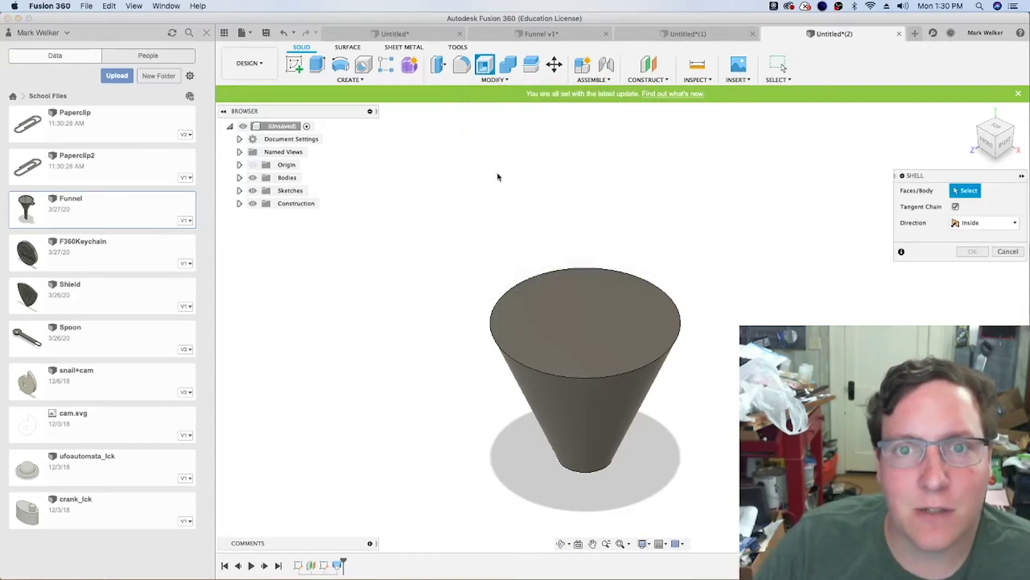
left_click(582, 317)
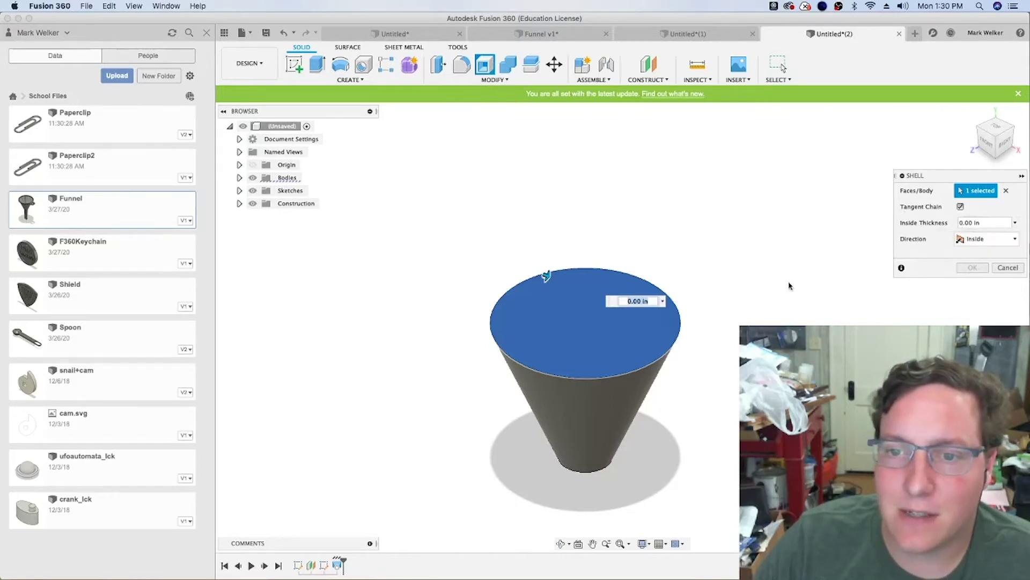
type("1/")
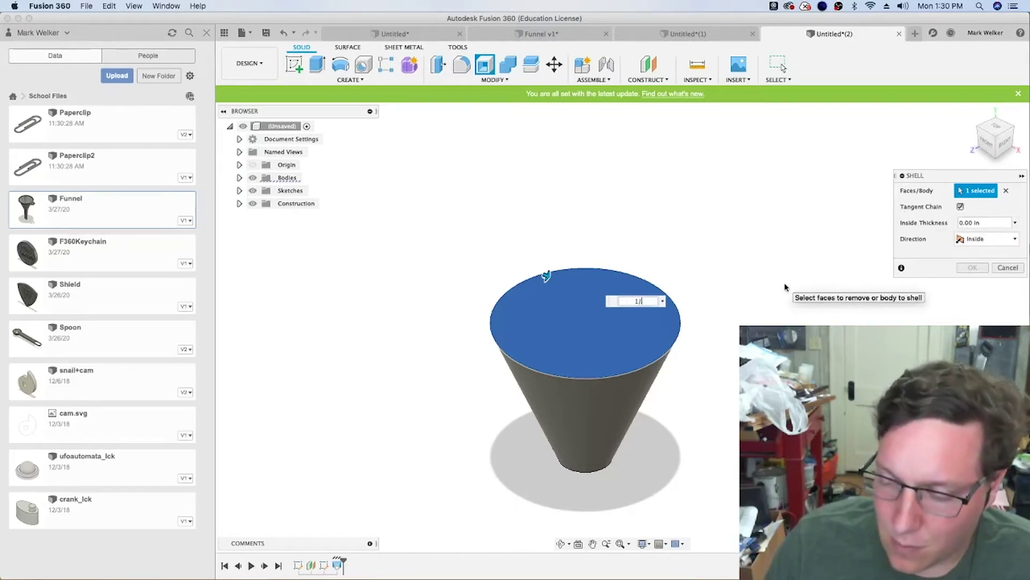
type("16")
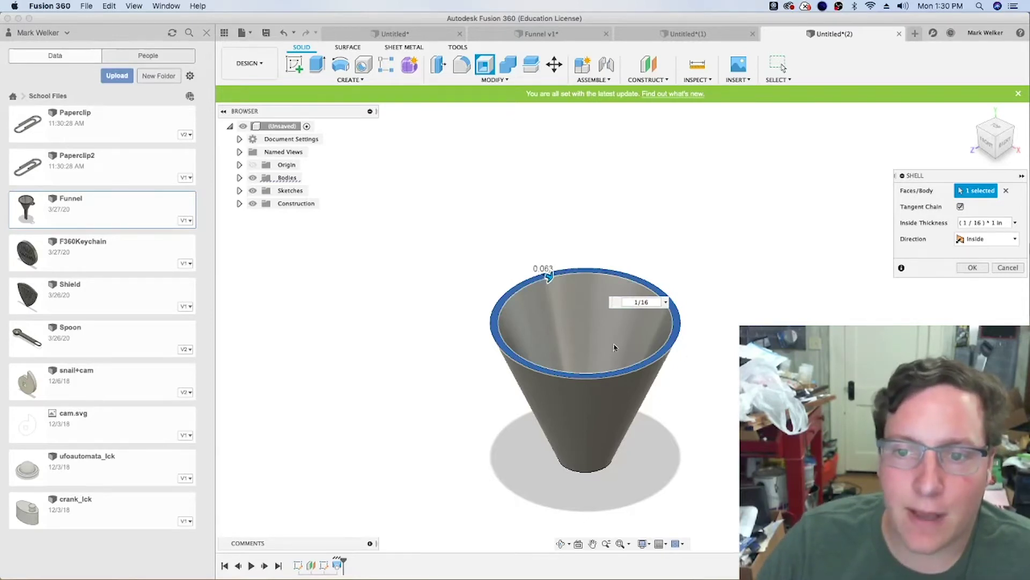
key("Return")
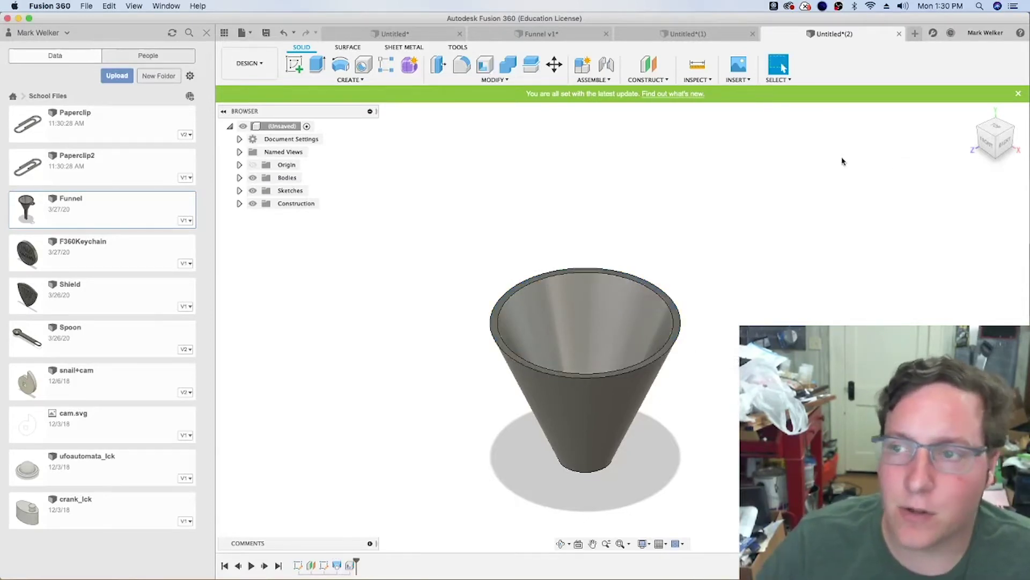
mouse_move(997, 135)
middle_mouse_down("shift")
mouse_move(988, 164)
mouse_move(992, 156)
middle_mouse_up("shift")
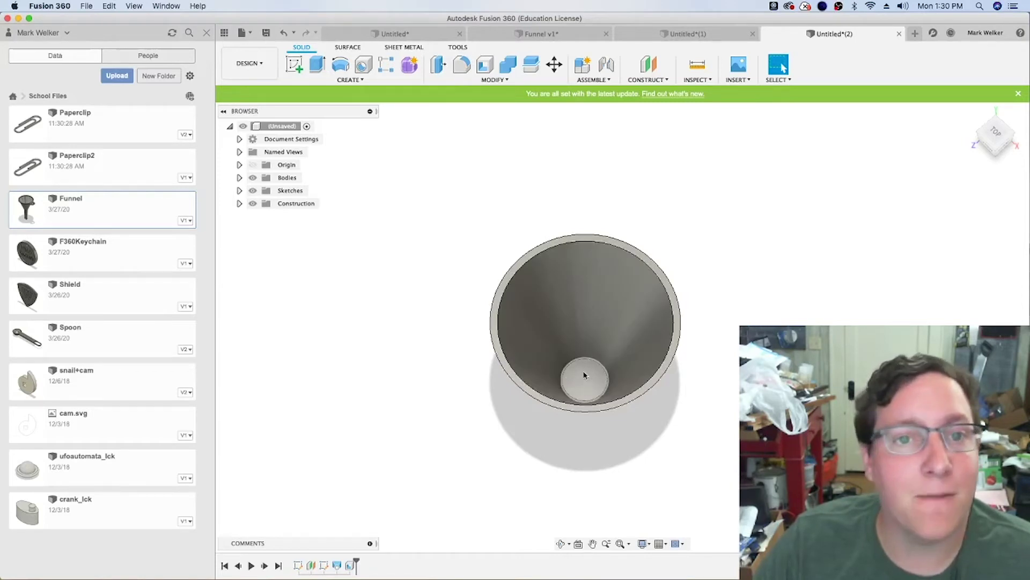
Project the funnel's small bottom circle into a new sketch on its bottom face
left_click(294, 64)
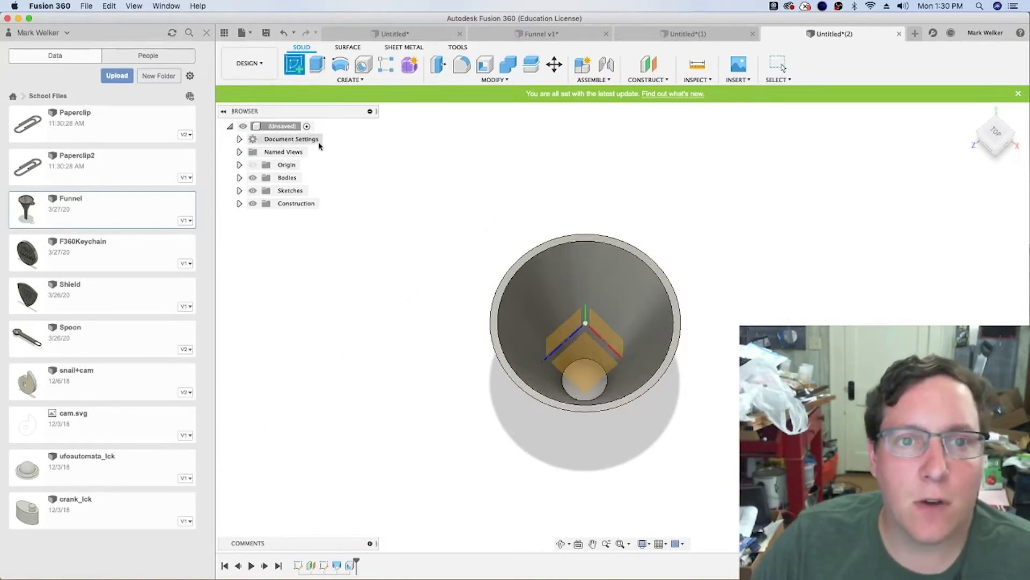
left_click(602, 387)
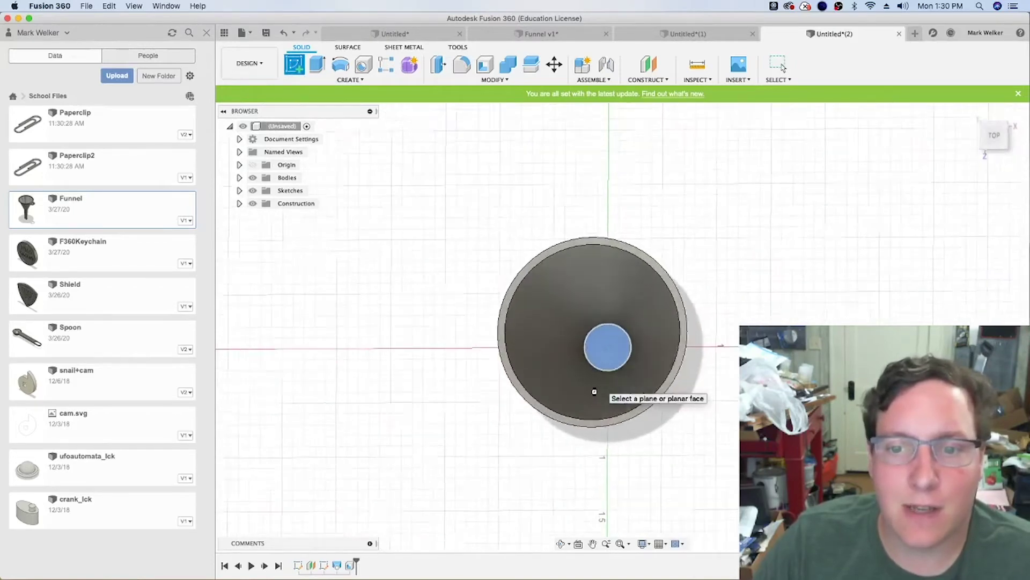
left_click(360, 81)
mouse_move(329, 263)
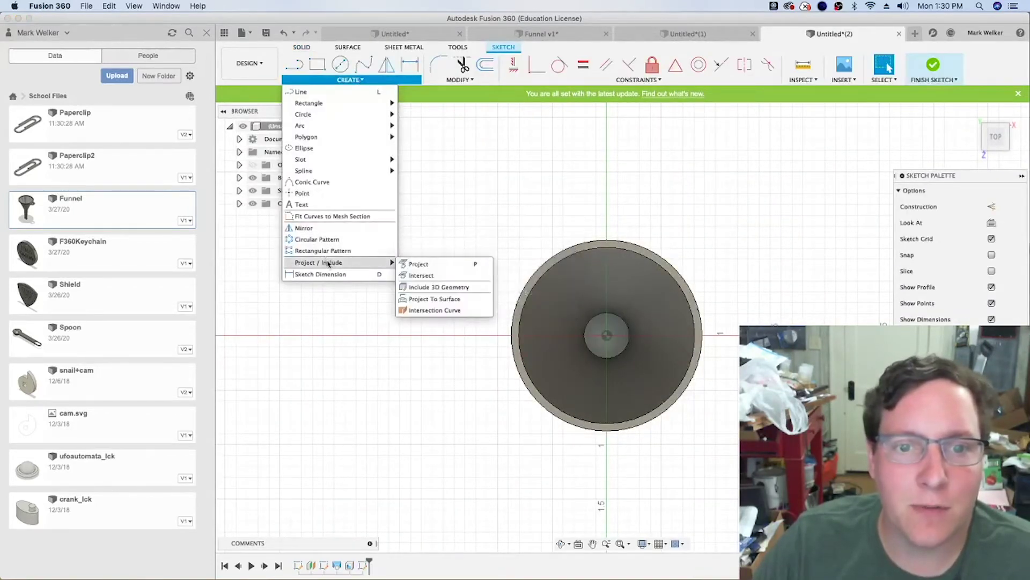
left_click(452, 265)
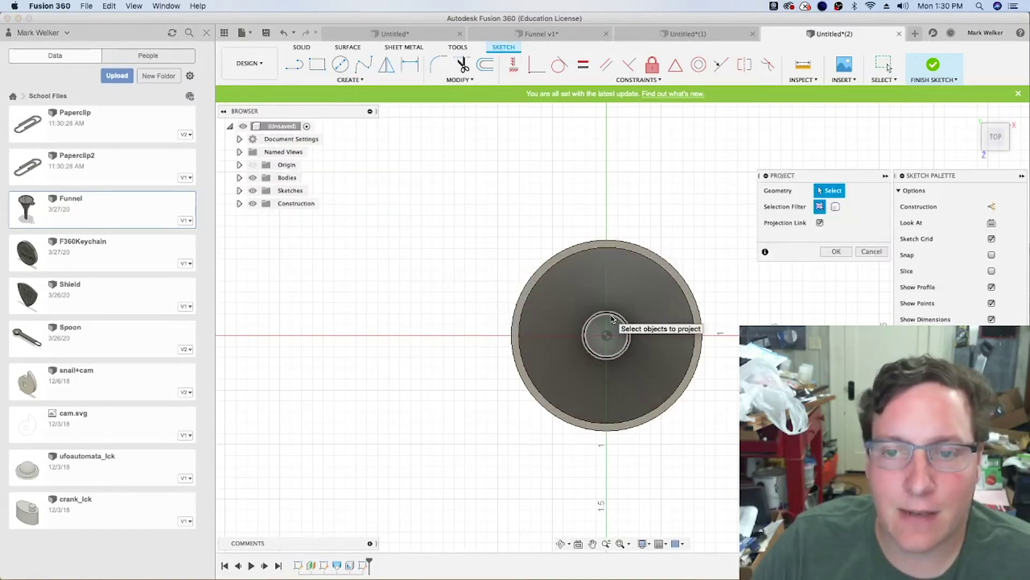
left_click(602, 328)
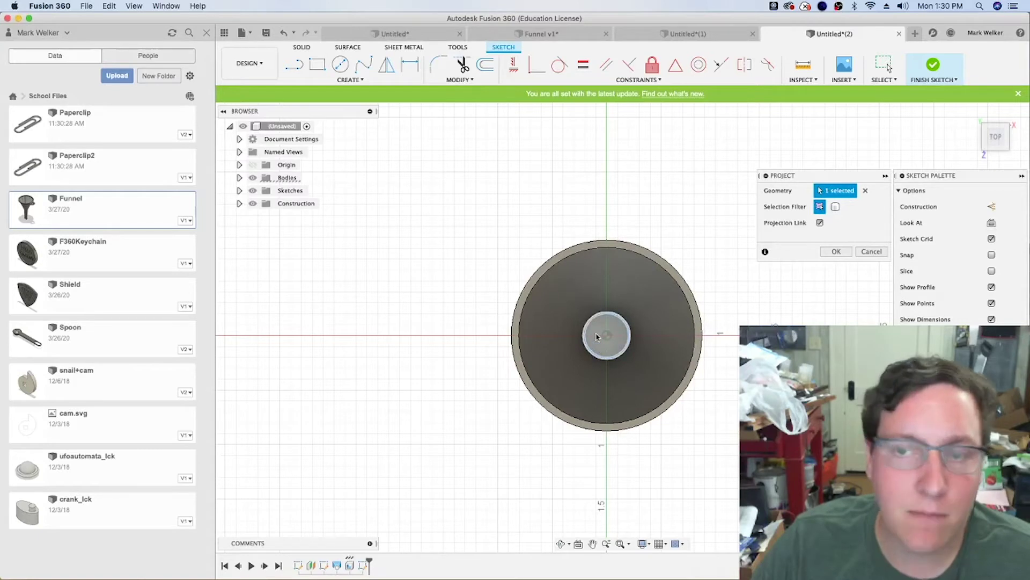
left_click(932, 67)
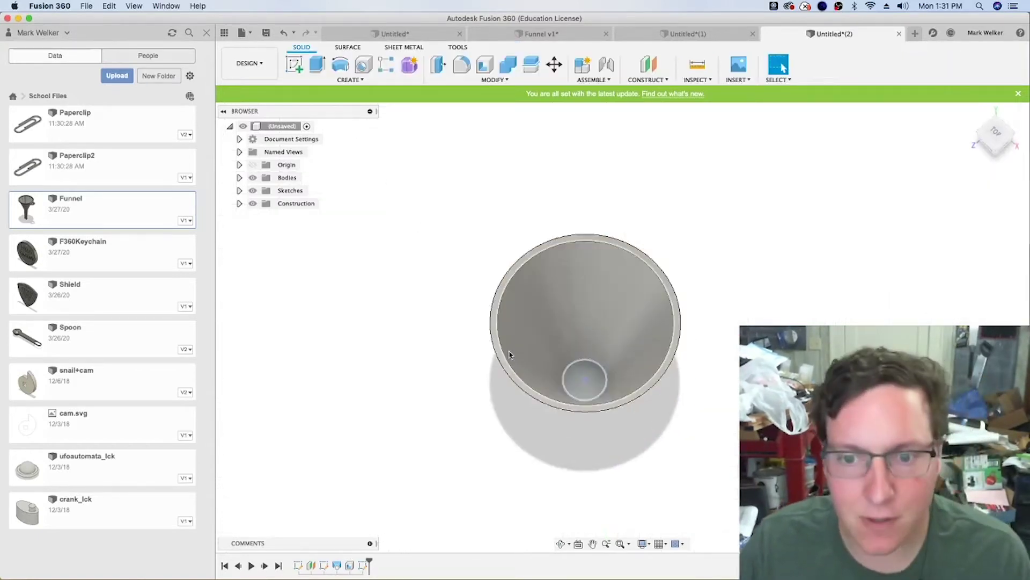
Preview a -0.20 in cut extrusion of the projected circle
key("e")
left_click(592, 386)
left_click_drag(593, 384, 586, 393)
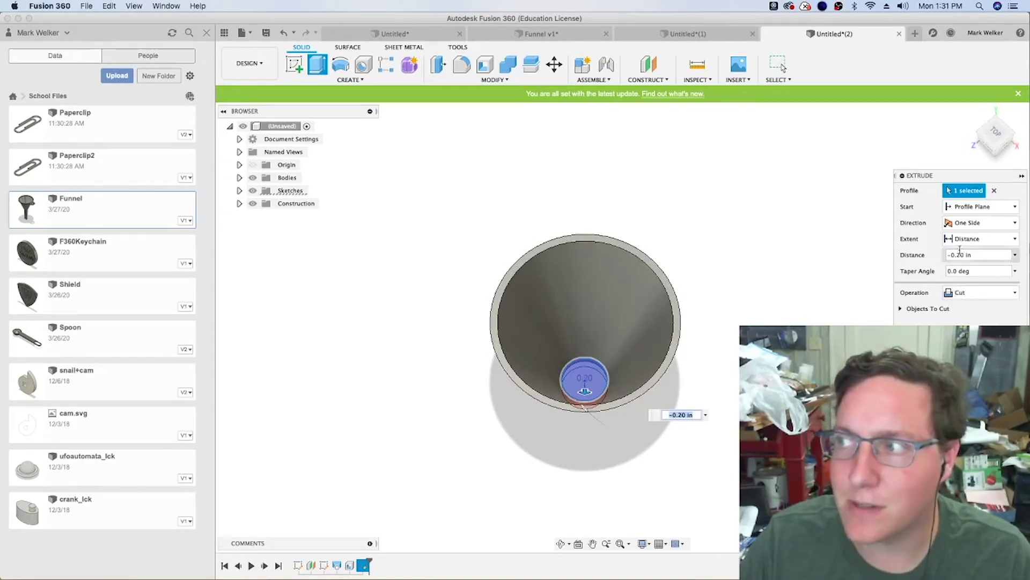
Commit the cut to open the funnel's narrow bottom, then view it from the side
key("Return")
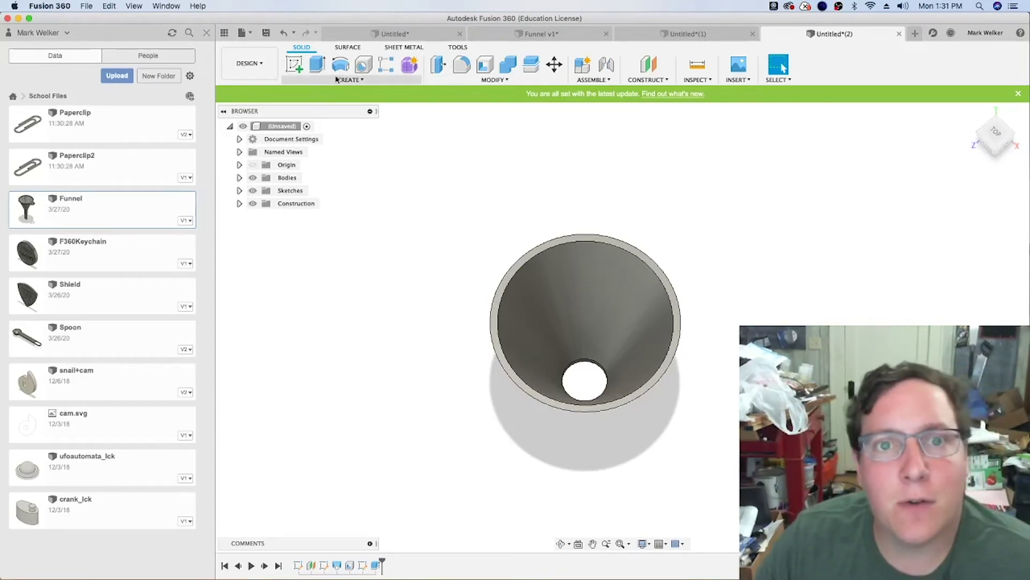
middle_click_drag(912, 137, 568, 232, "shift")
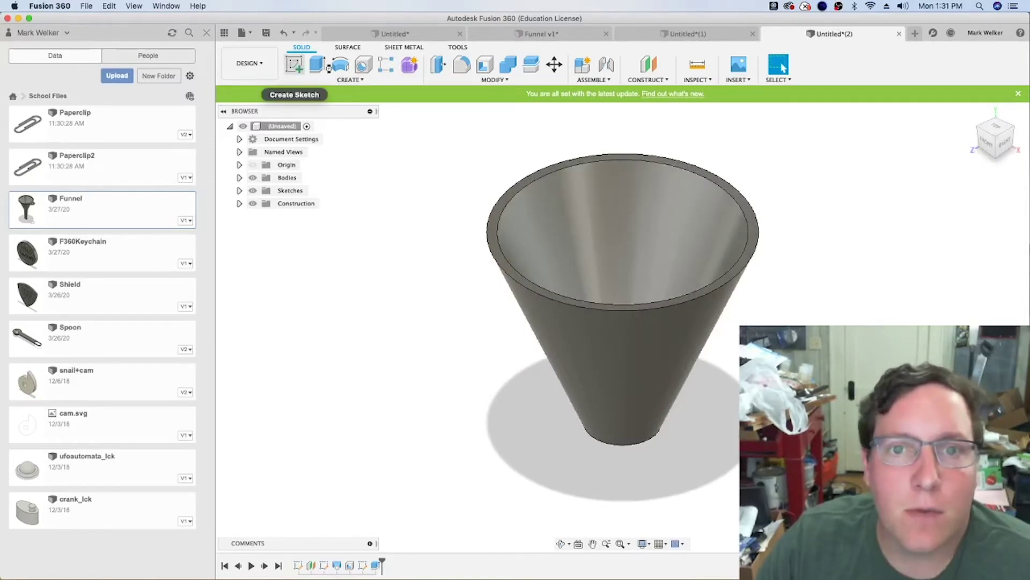
Create an offset construction plane at -3 in from the XY origin plane
left_click(647, 79)
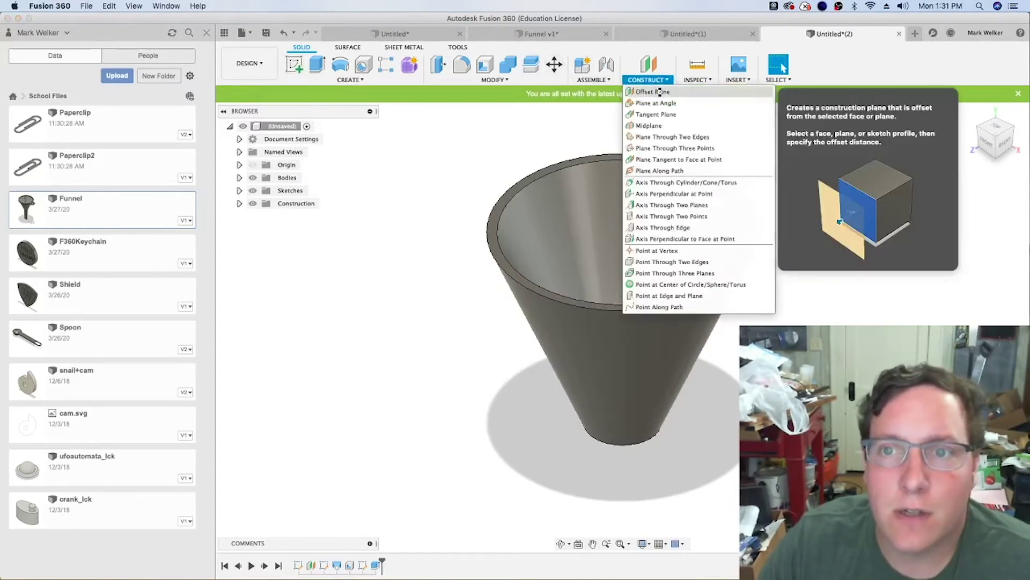
left_click(660, 91)
left_click(628, 264)
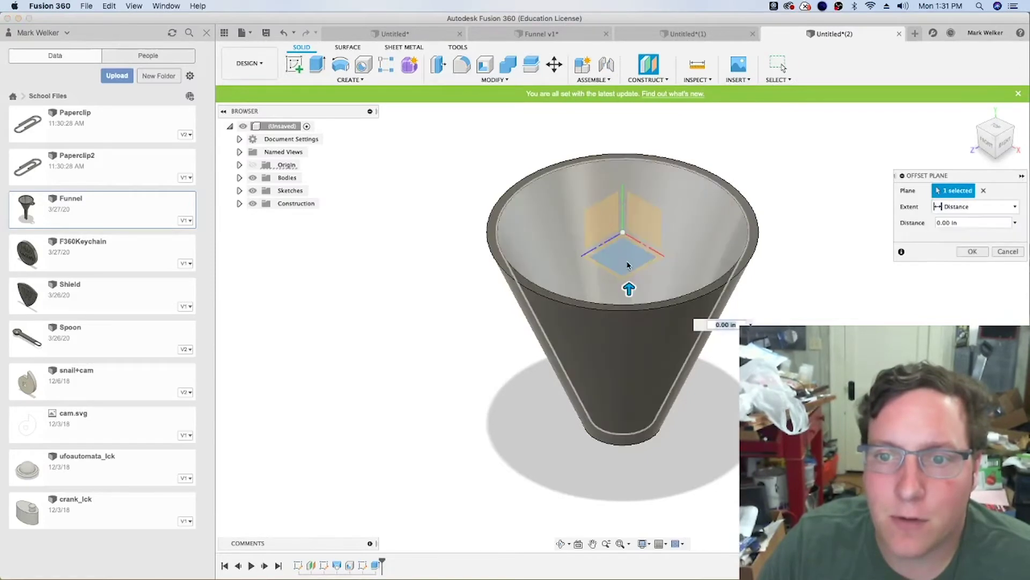
left_click_drag(629, 289, 642, 495)
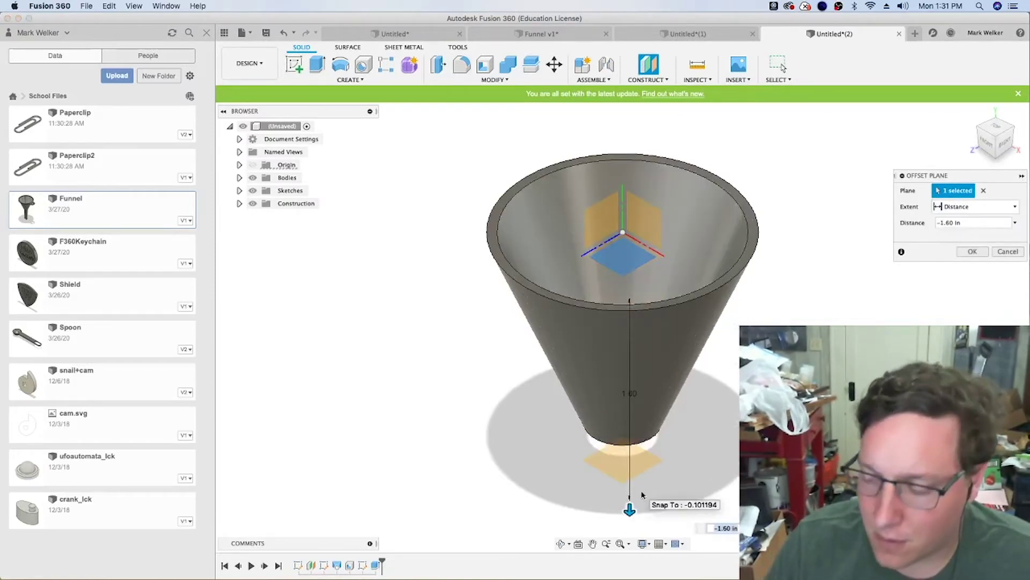
key("BackSpace")
type("-3")
key("Return")
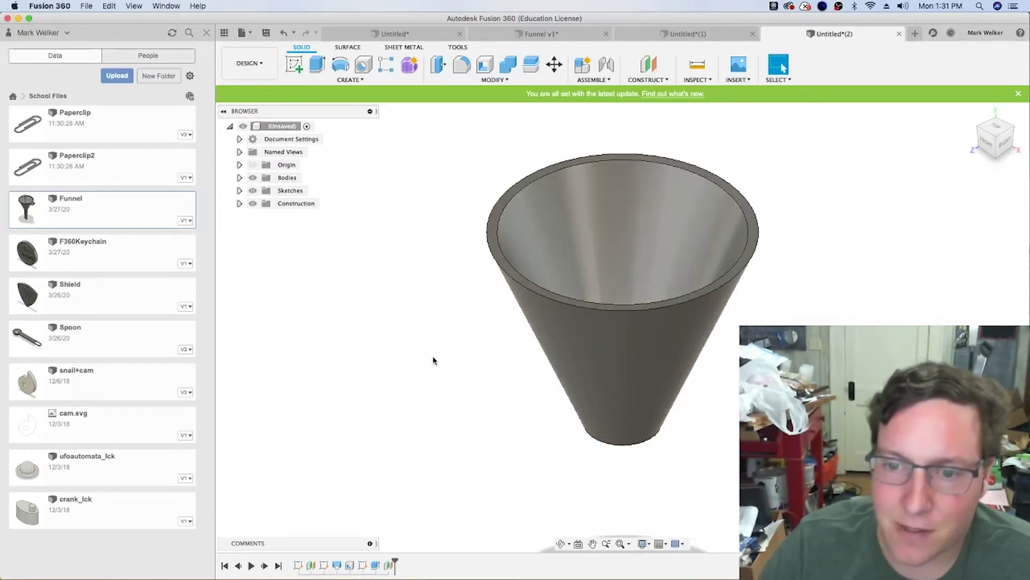
scroll(433, 359, "down", 3)
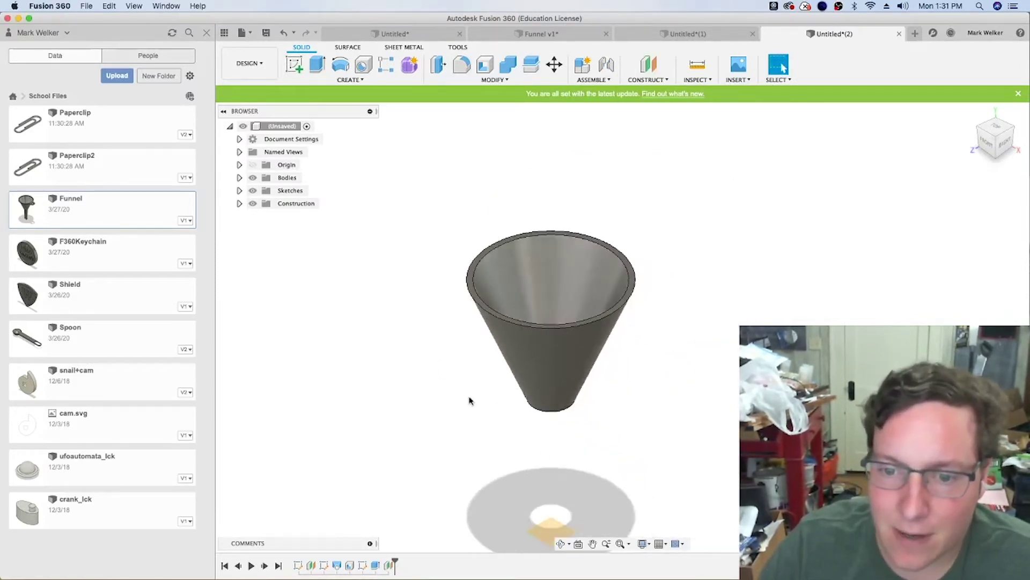
Sketch a 3/8 in diameter circle at the origin on the lower plane
left_click(295, 64)
left_click(540, 509)
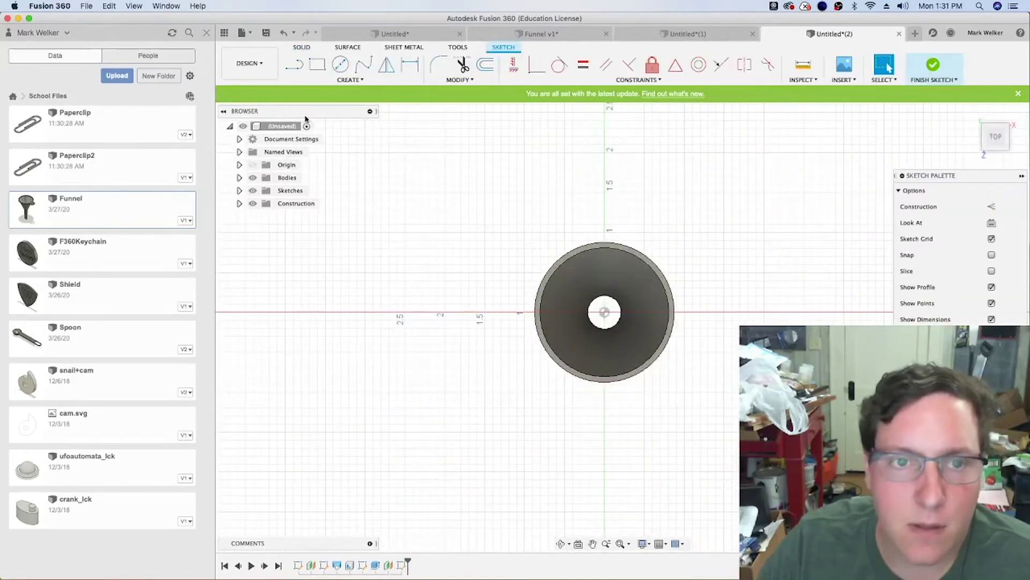
left_click(340, 65)
scroll(598, 312, "up", 2)
scroll(598, 312, "up", 1)
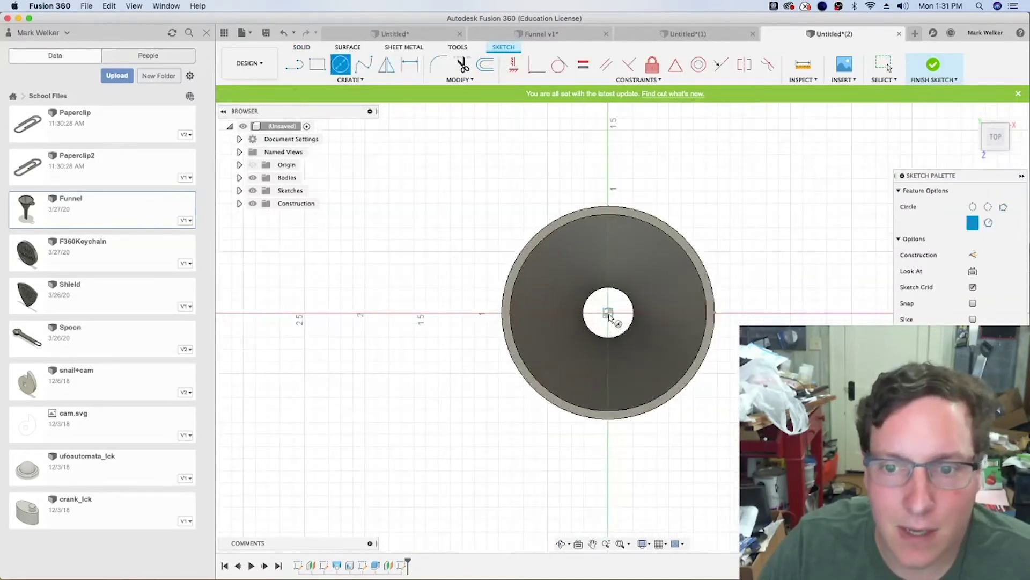
left_click(606, 313)
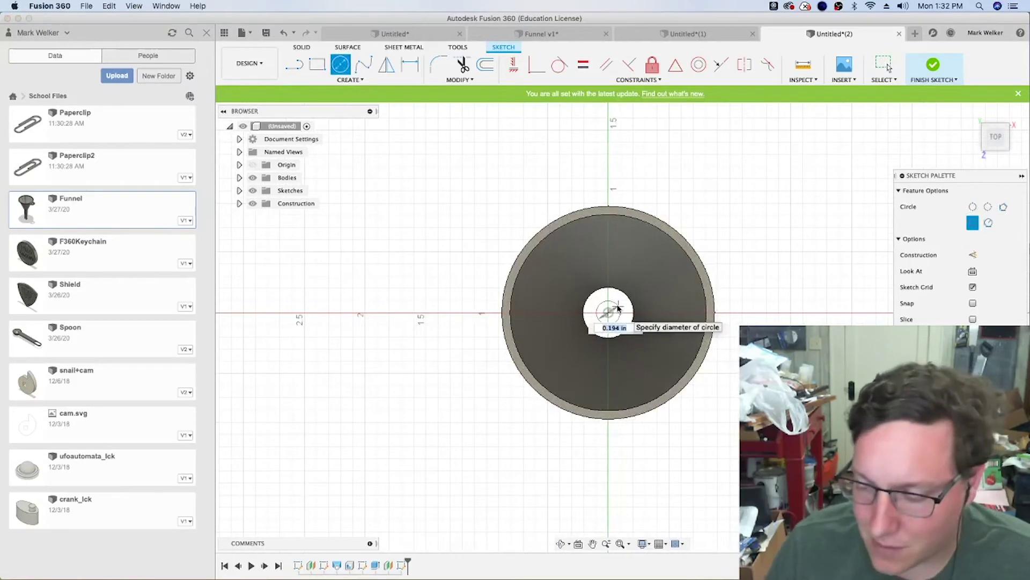
type("3/8")
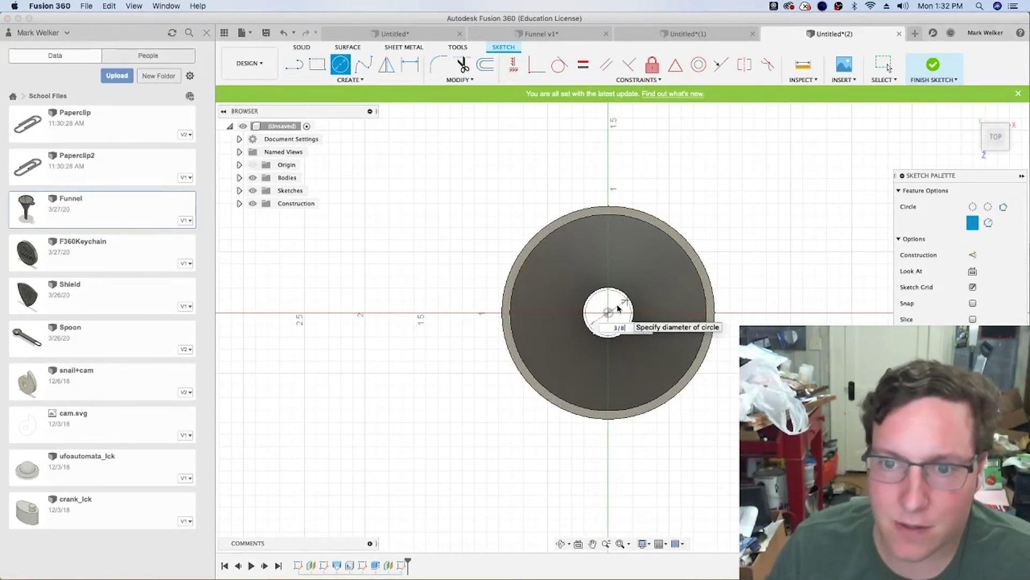
key("Return")
key("Escape")
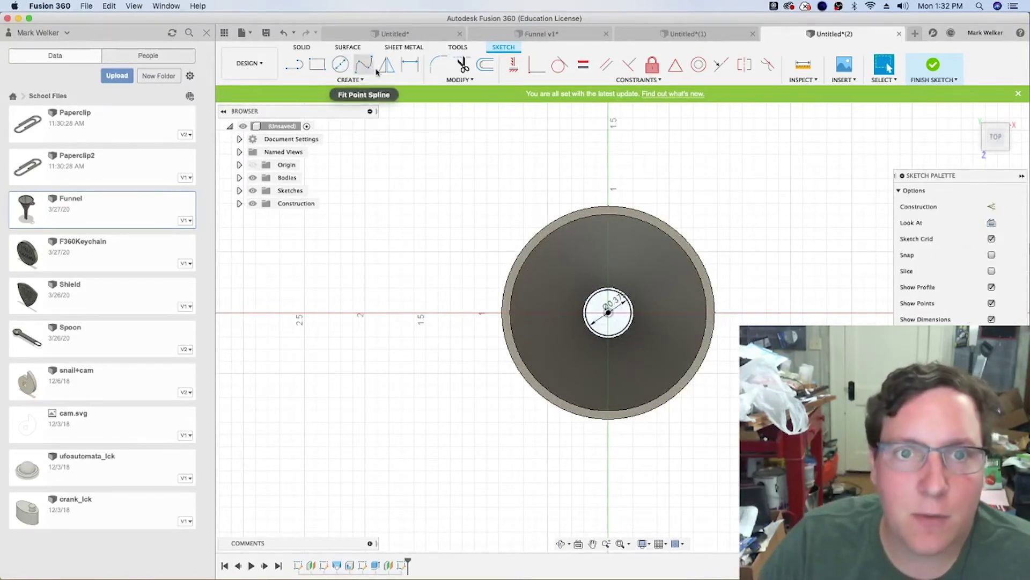
Offset the circle -1/16 in inward and finish the sketch
left_click(485, 65)
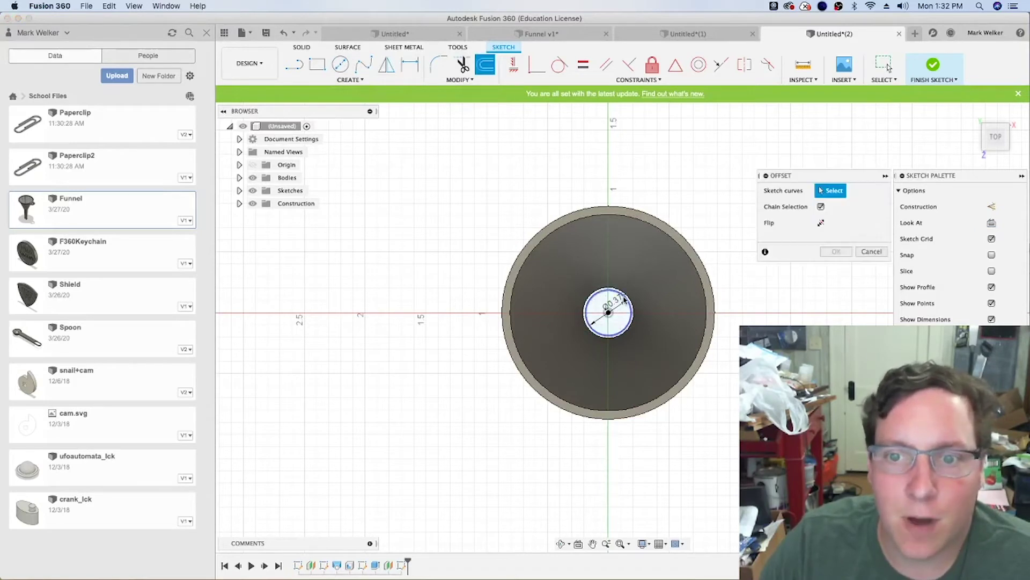
left_click(624, 299)
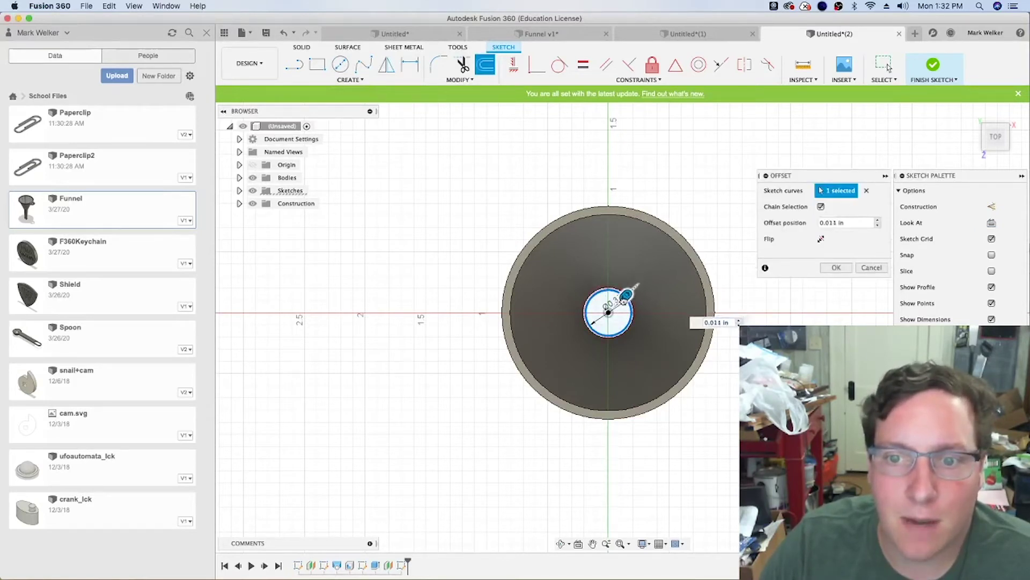
left_click_drag(626, 296, 620, 305)
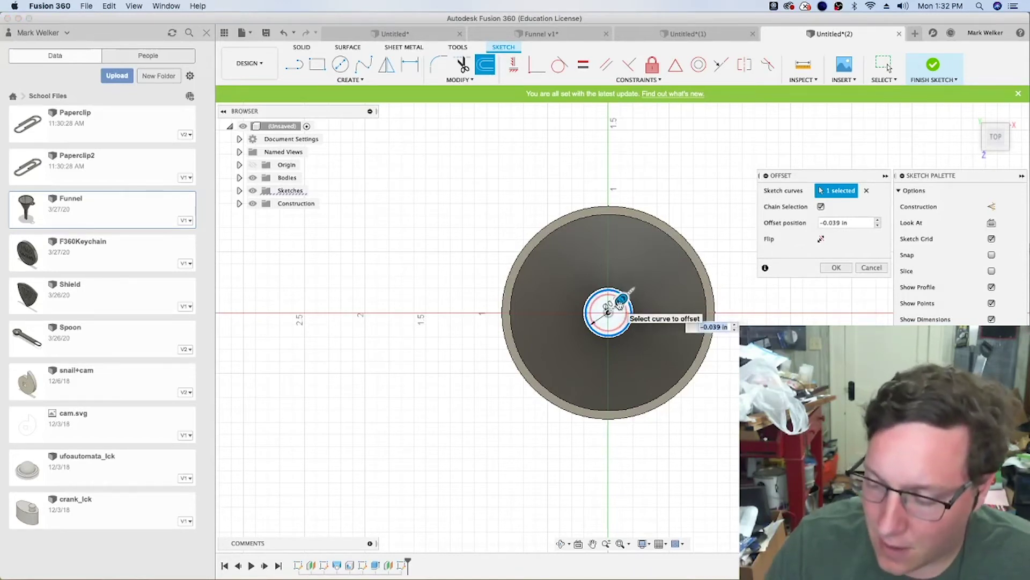
type("-1/16")
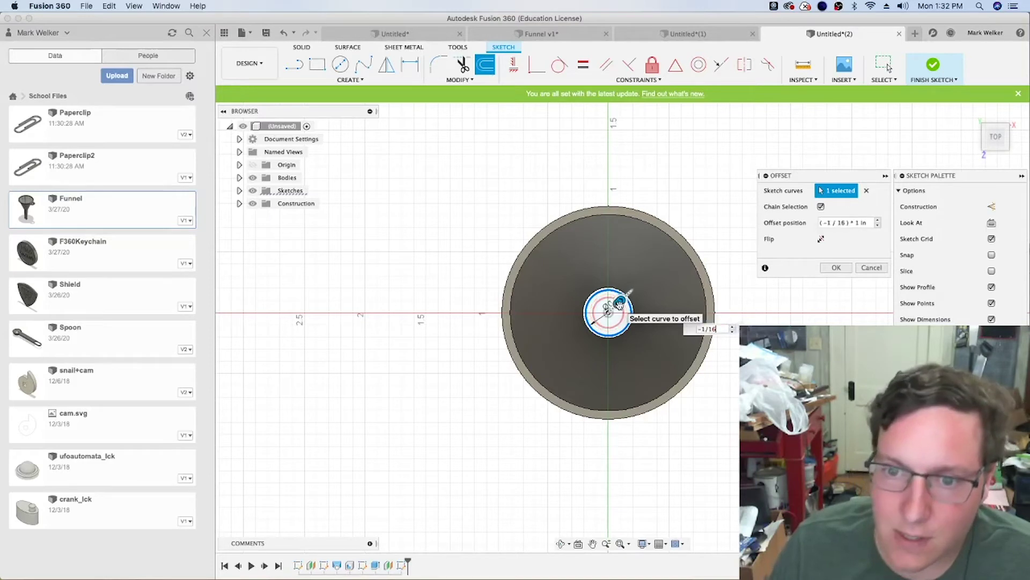
key("Return")
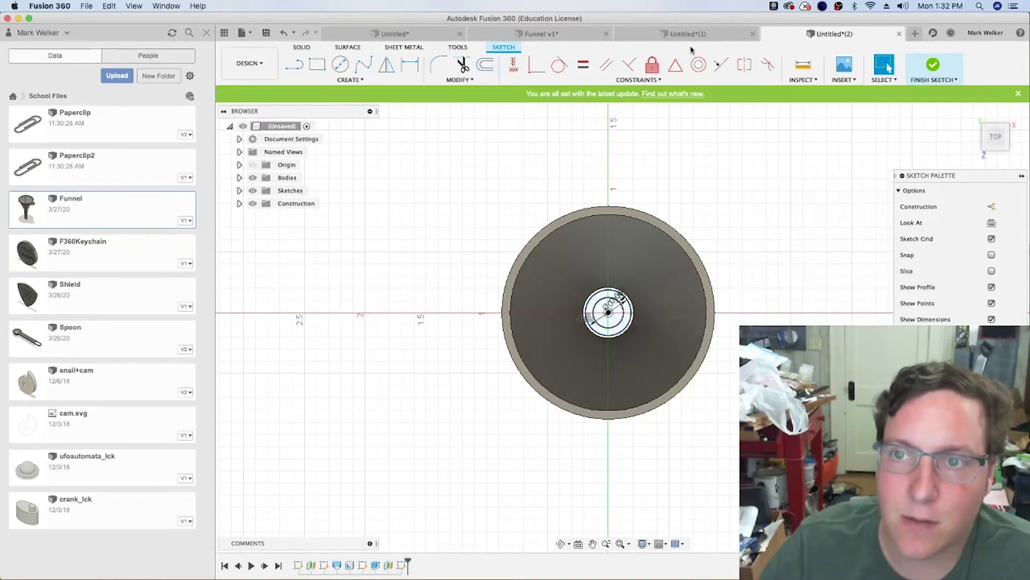
left_click(932, 67)
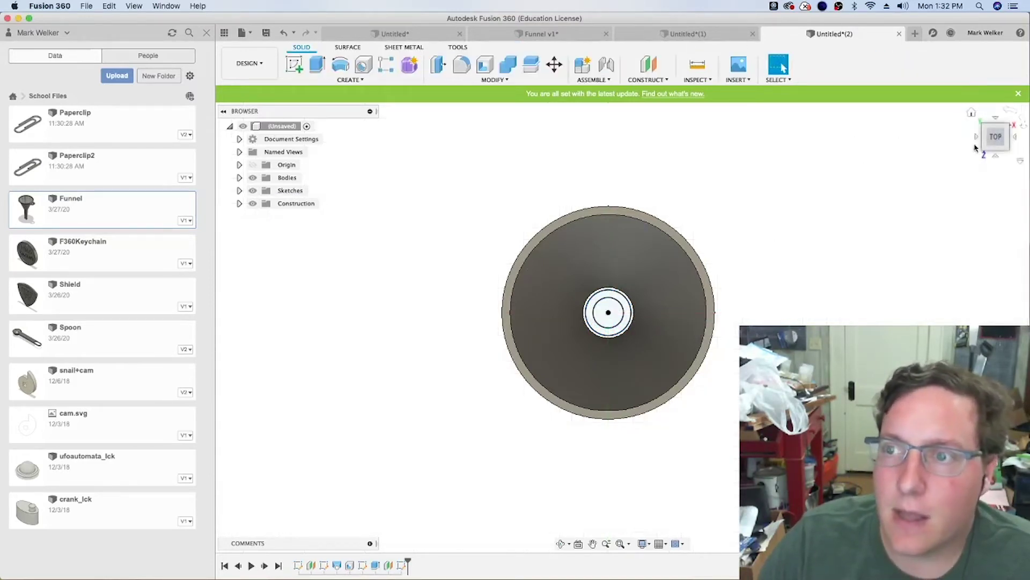
Sketch on the cone's narrow end face and project both ring edges of its opening
left_click(998, 152)
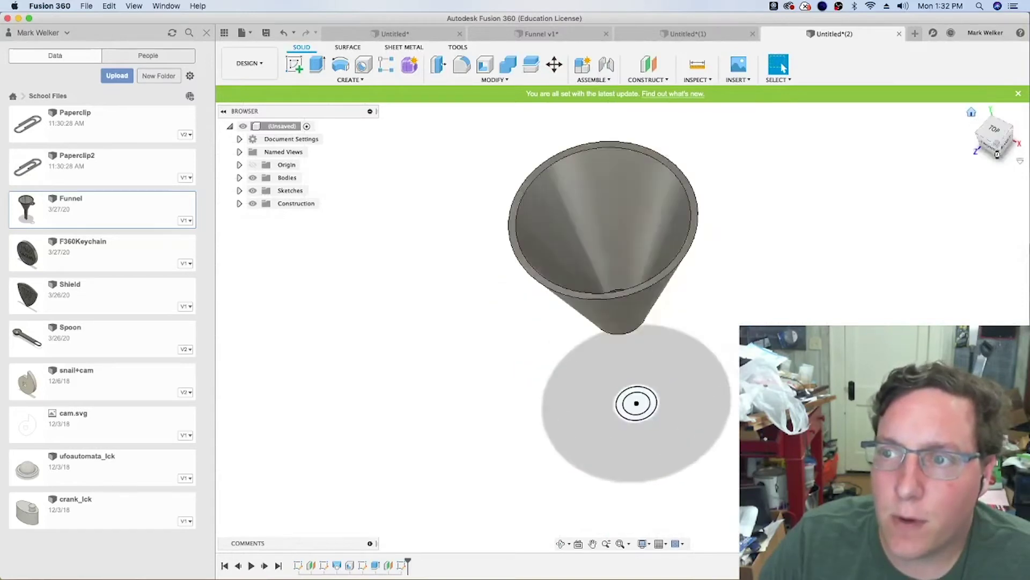
left_click(994, 155)
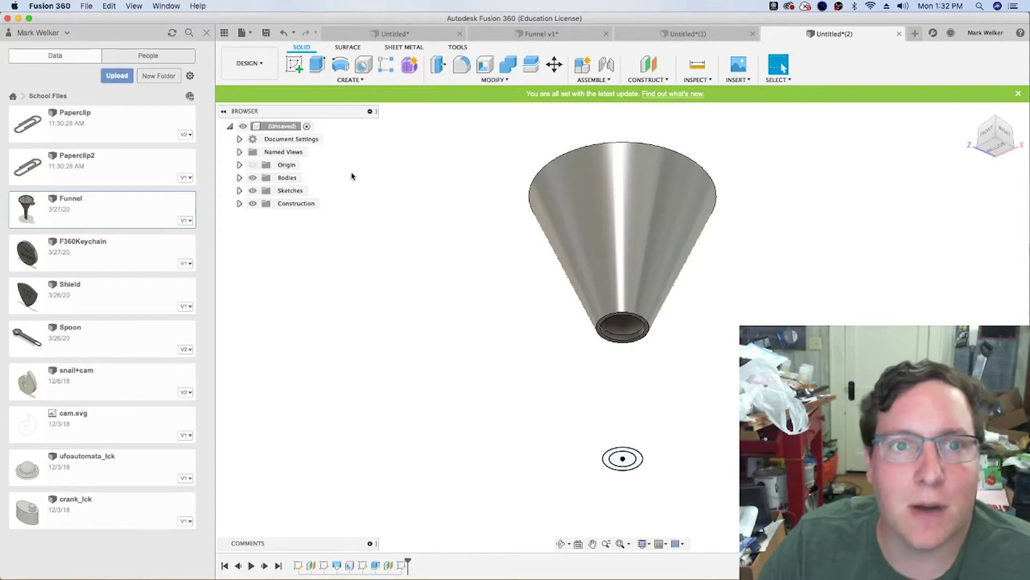
left_click(294, 65)
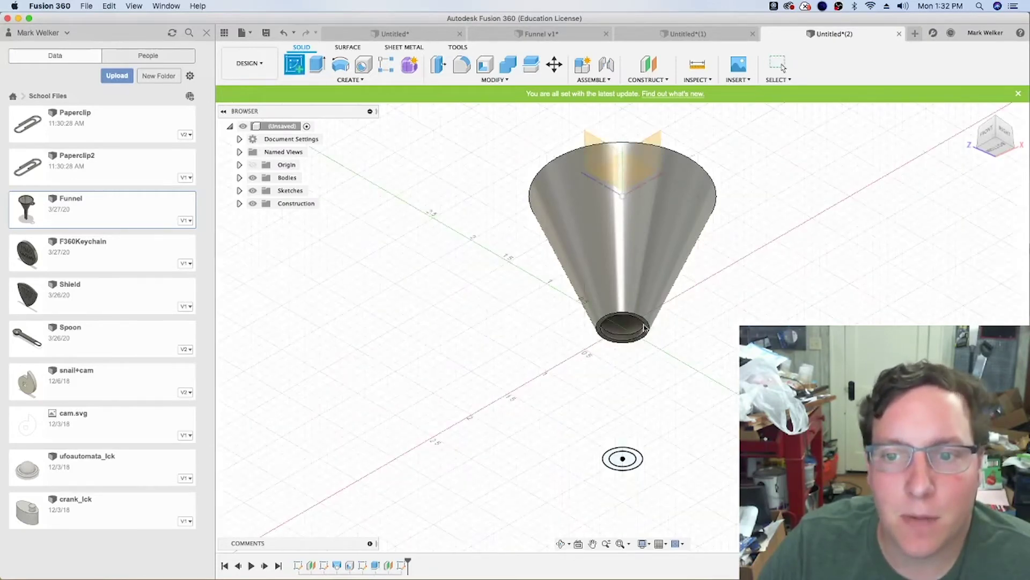
left_click(647, 329)
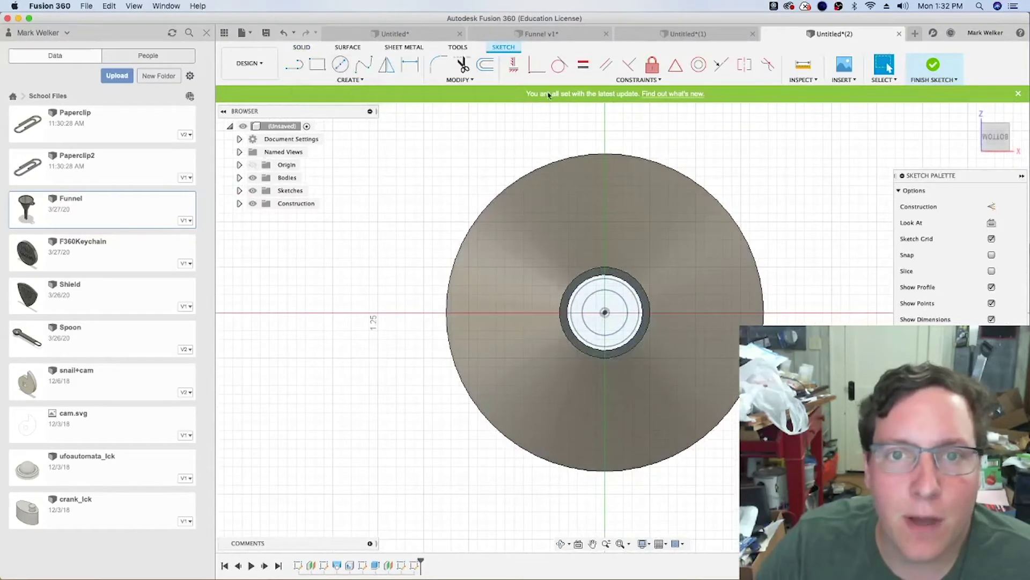
key("p")
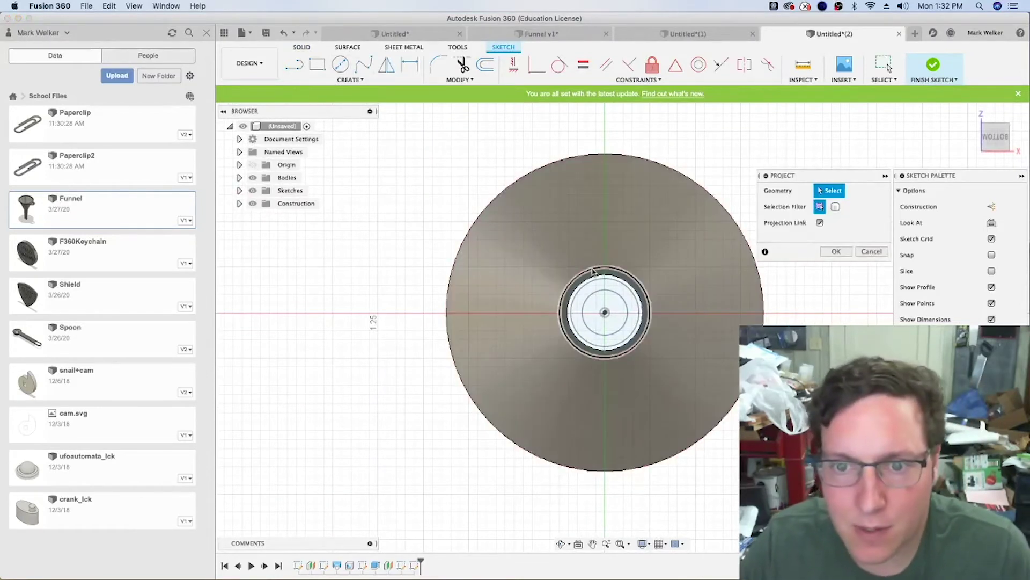
left_click(592, 271)
left_click(595, 275)
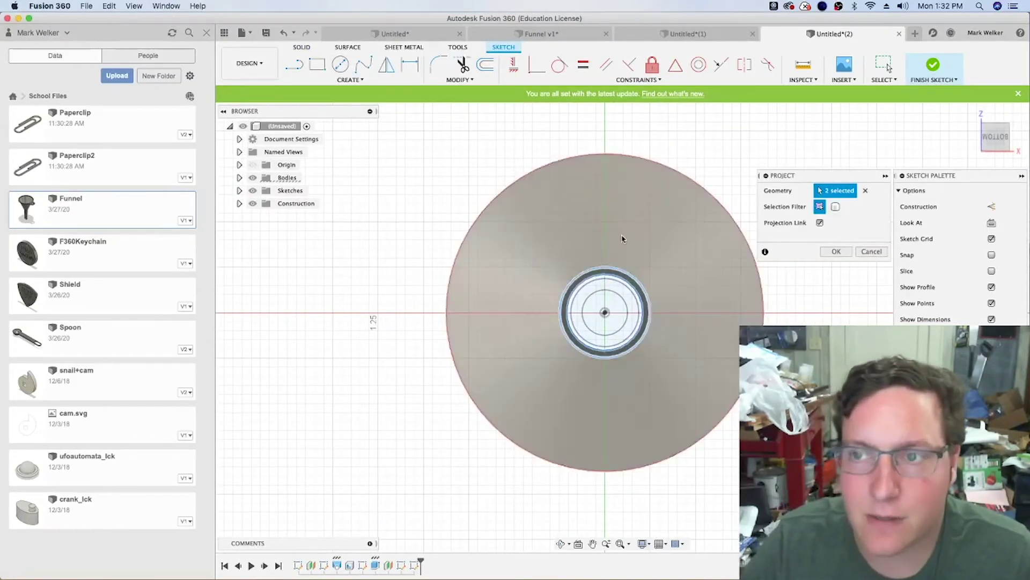
left_click(934, 66)
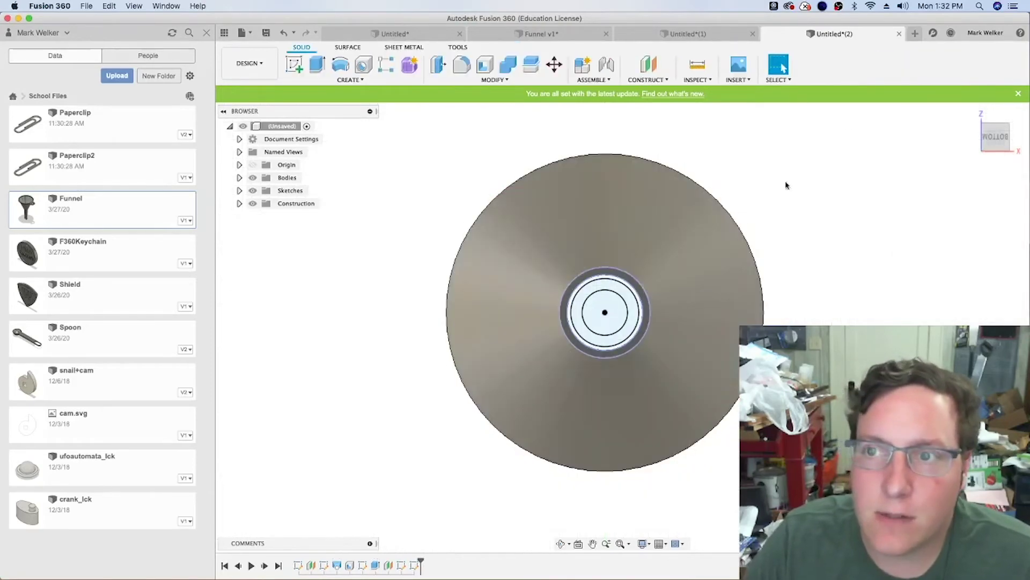
left_click_drag(993, 135, 764, 239)
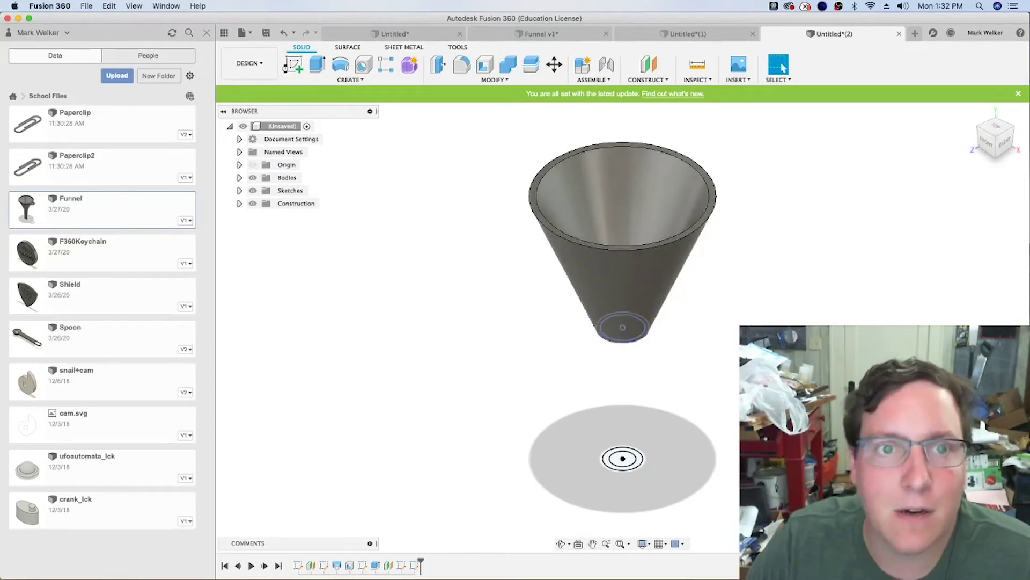
Loft from the cone's narrow opening circle to the base sketch circle
left_click(340, 65)
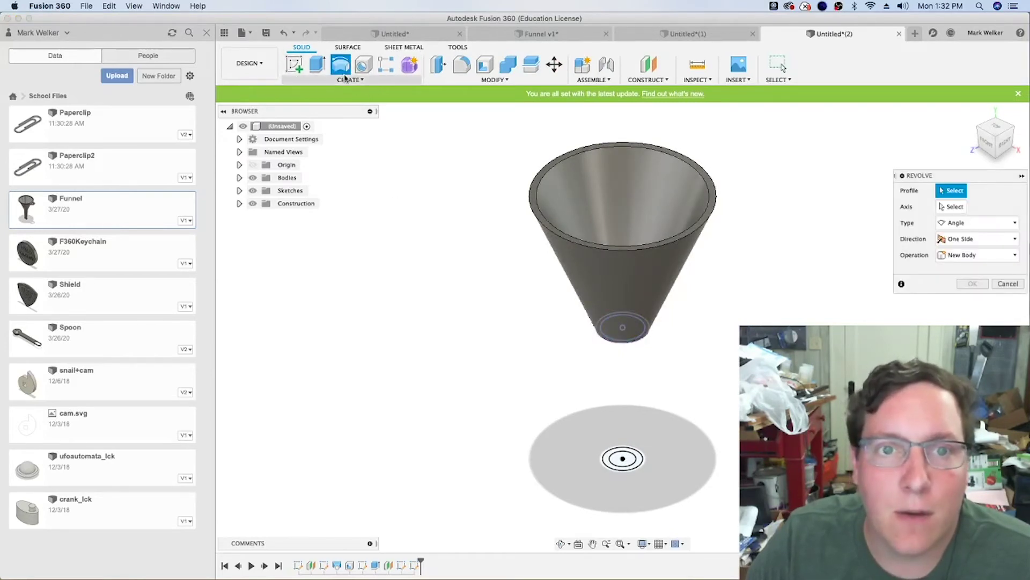
left_click(346, 80)
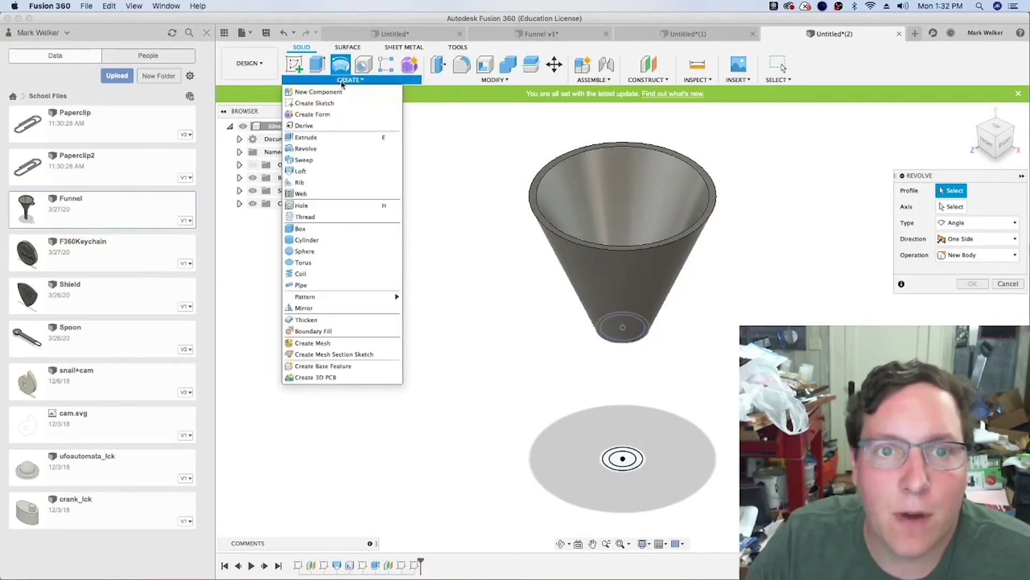
left_click(314, 171)
left_click(606, 339)
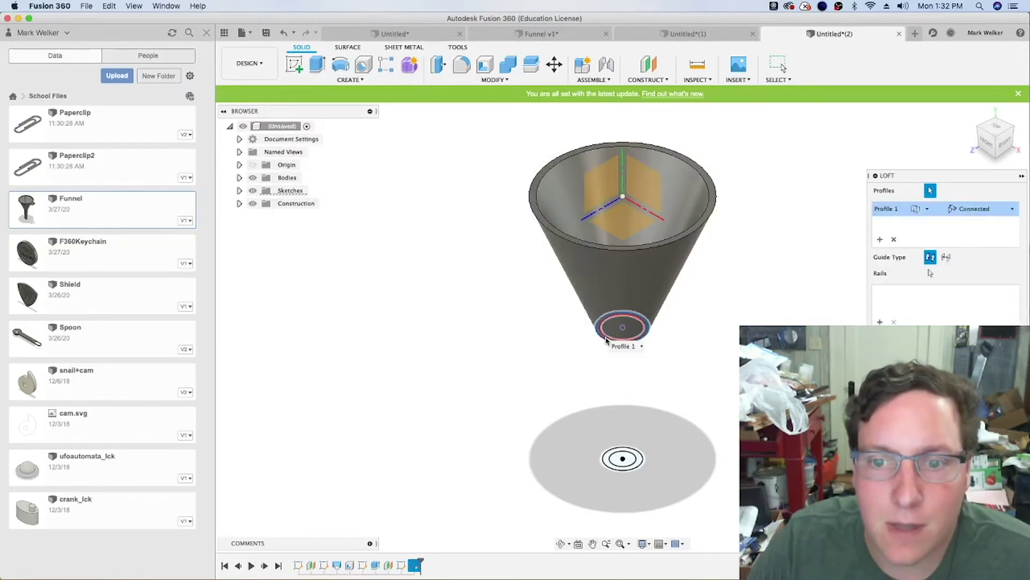
left_click(613, 463)
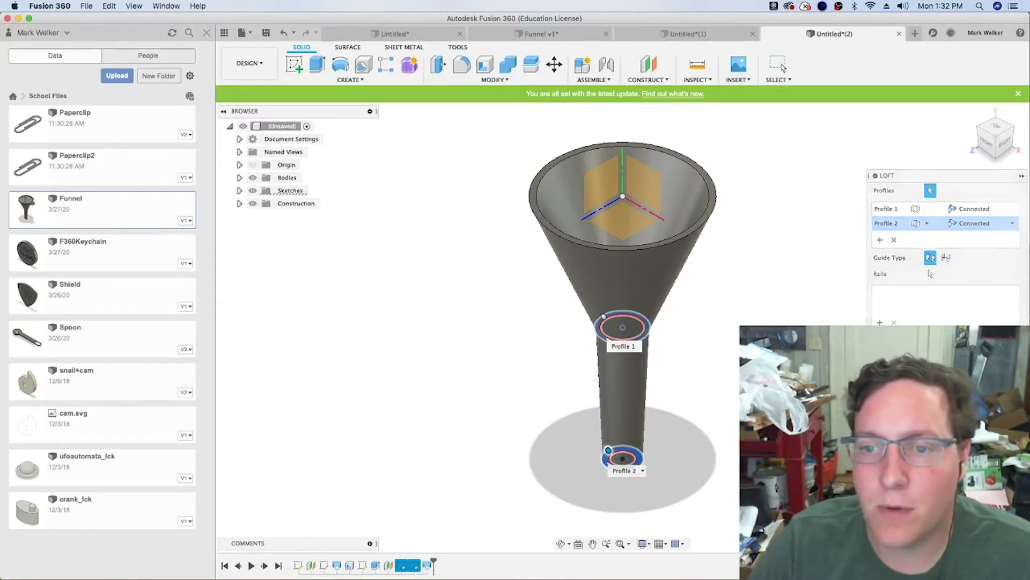
key("Return")
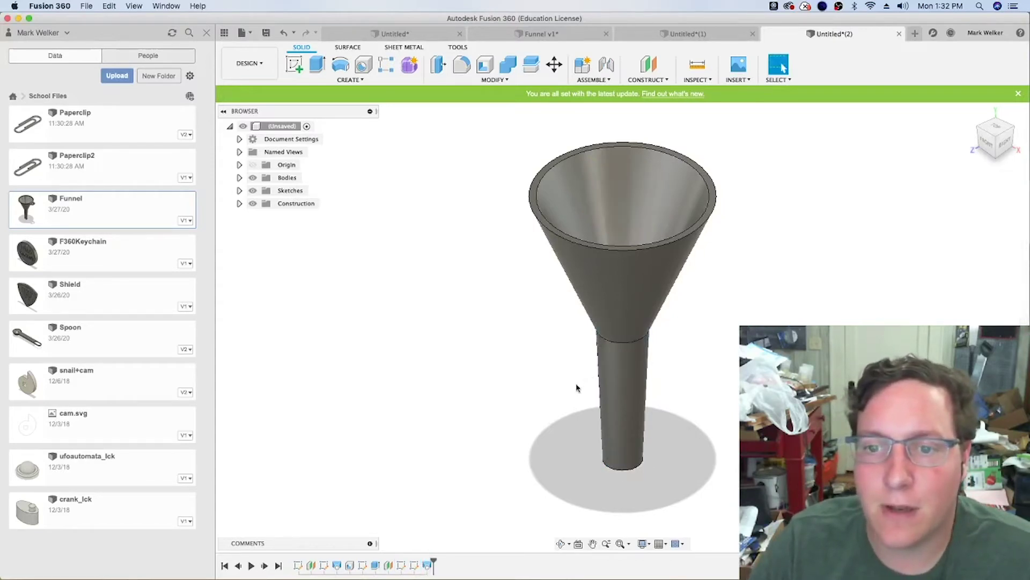
left_click(1002, 143)
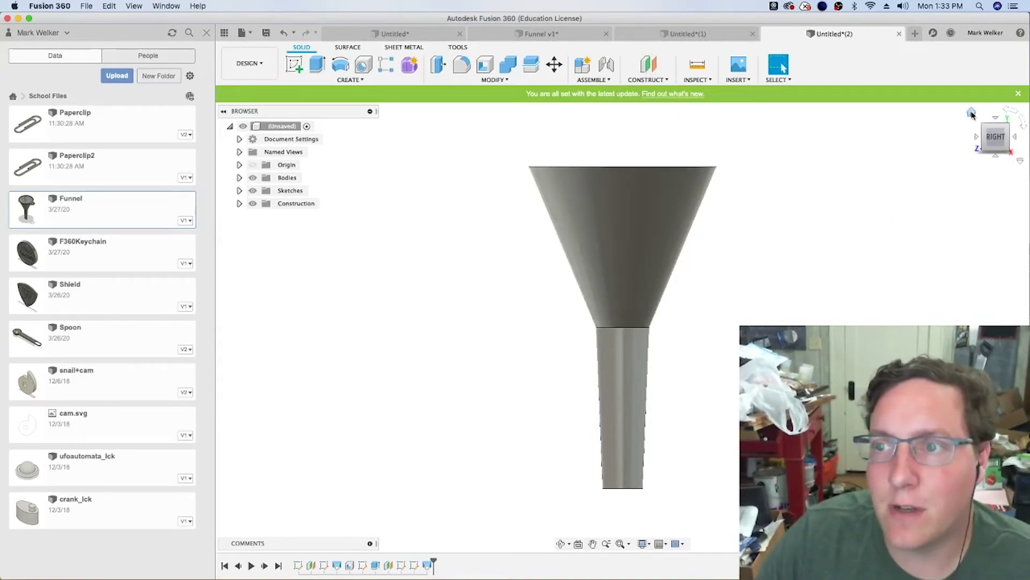
left_click(972, 114)
left_click(647, 66)
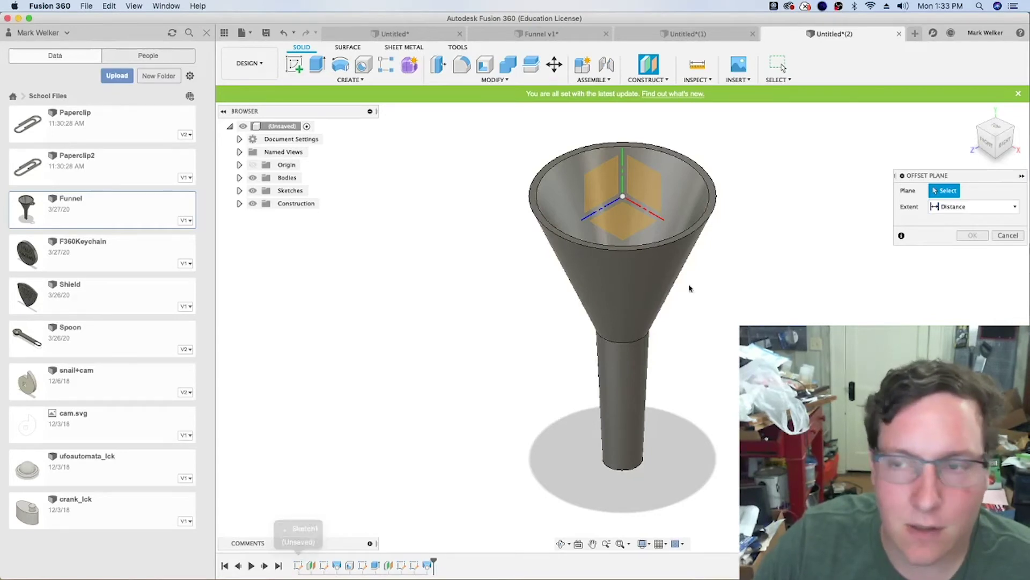
left_click(783, 67)
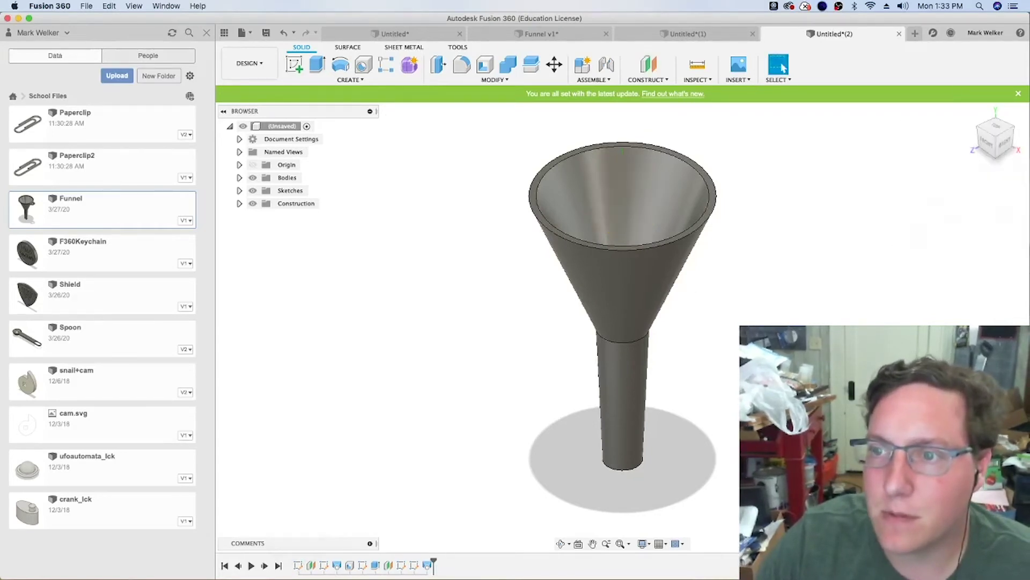
In the first sketch, place a point on the Ø1.75 circle's bottom and align it vertically with the centre
double_click(298, 565)
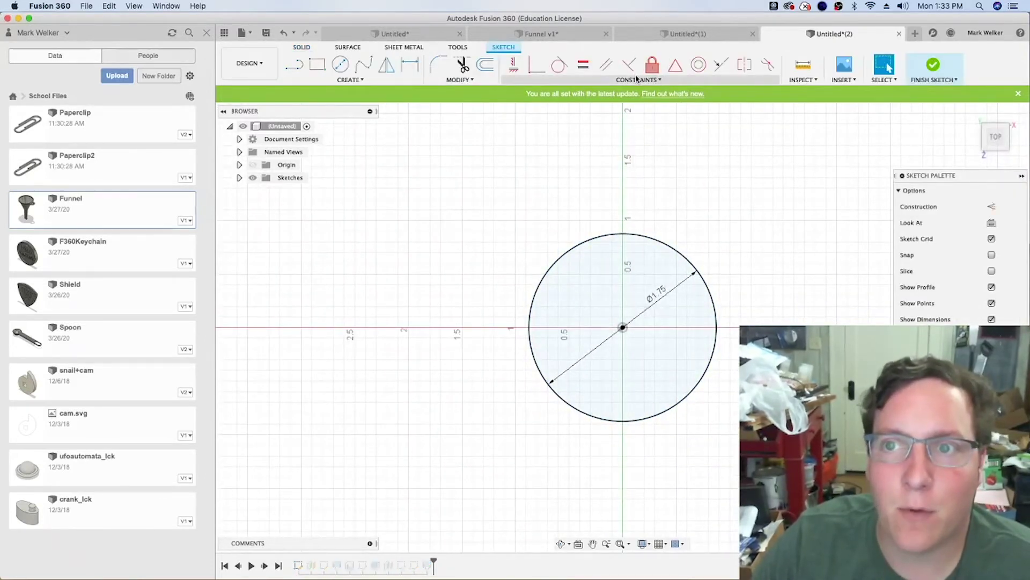
left_click(346, 81)
left_click(299, 195)
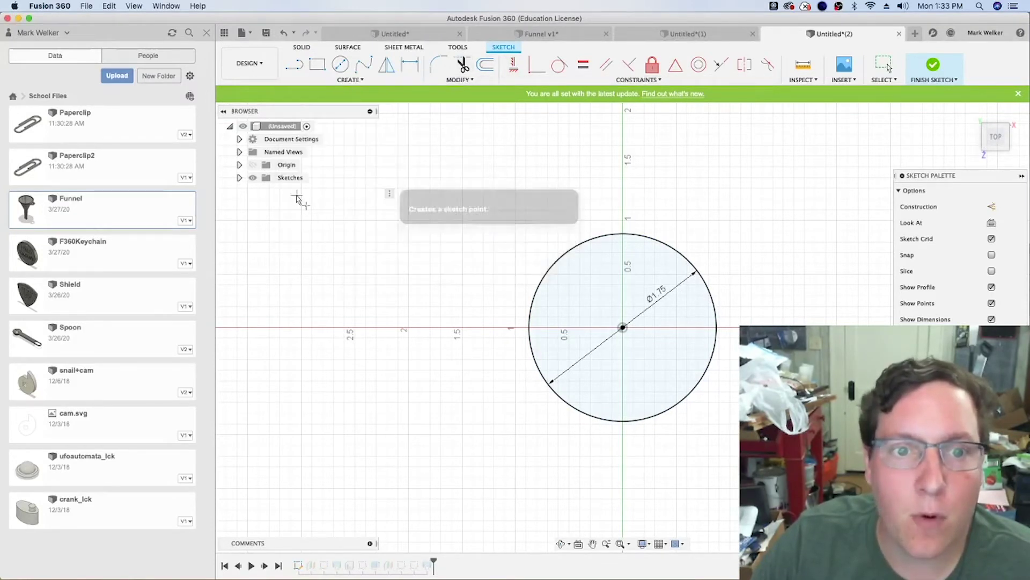
left_click(629, 421)
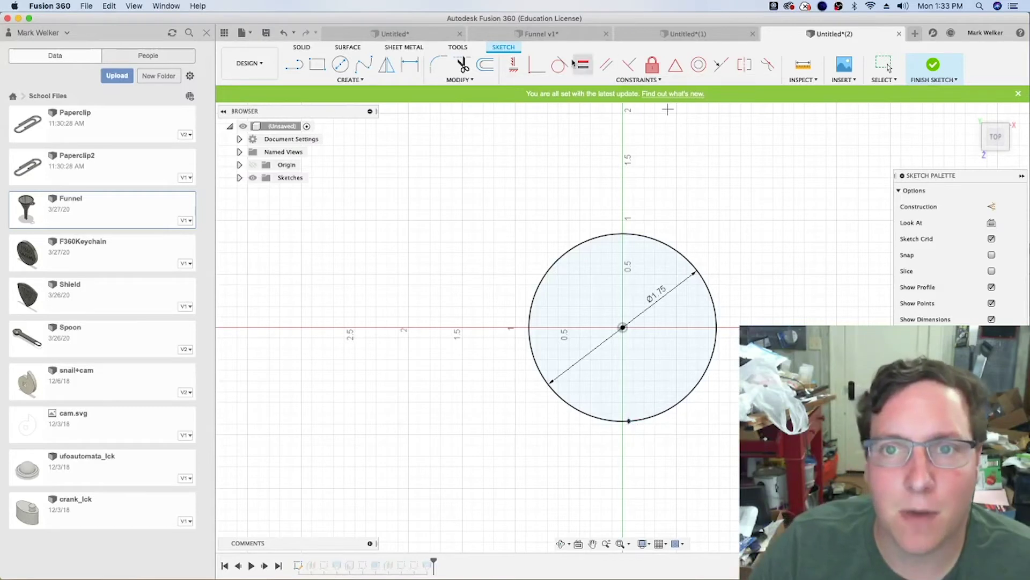
left_click(514, 65)
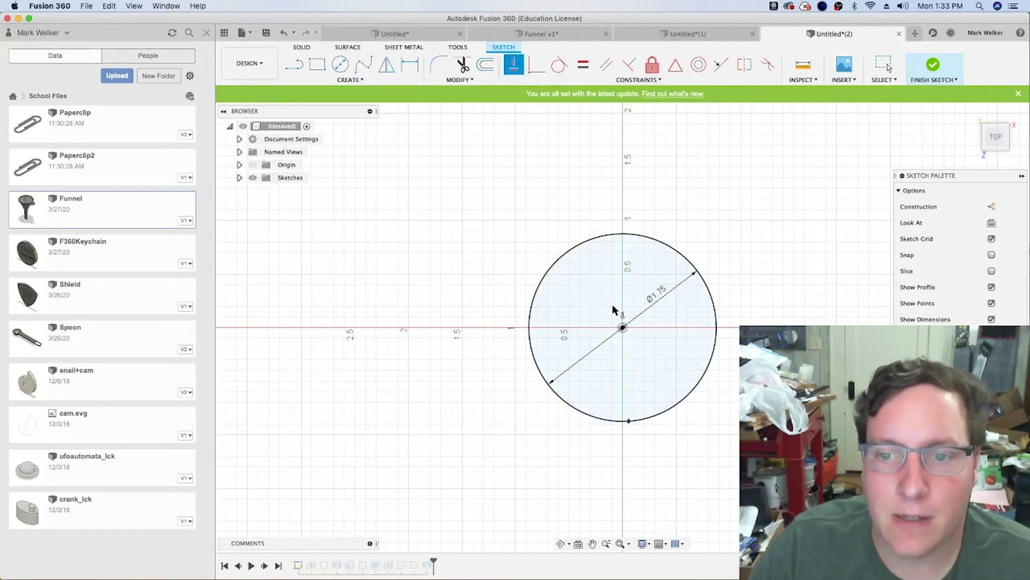
left_click(629, 421)
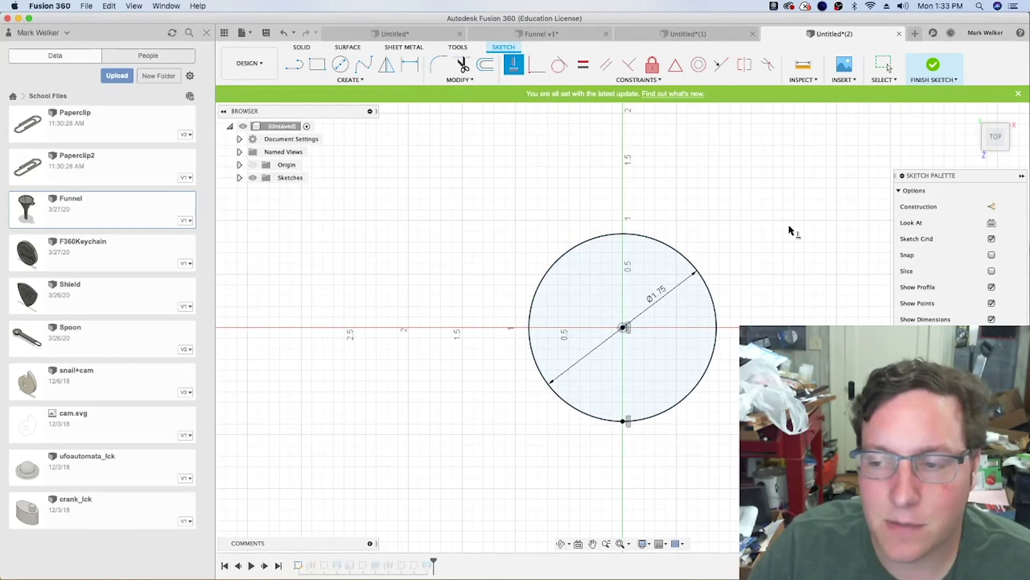
left_click(923, 72)
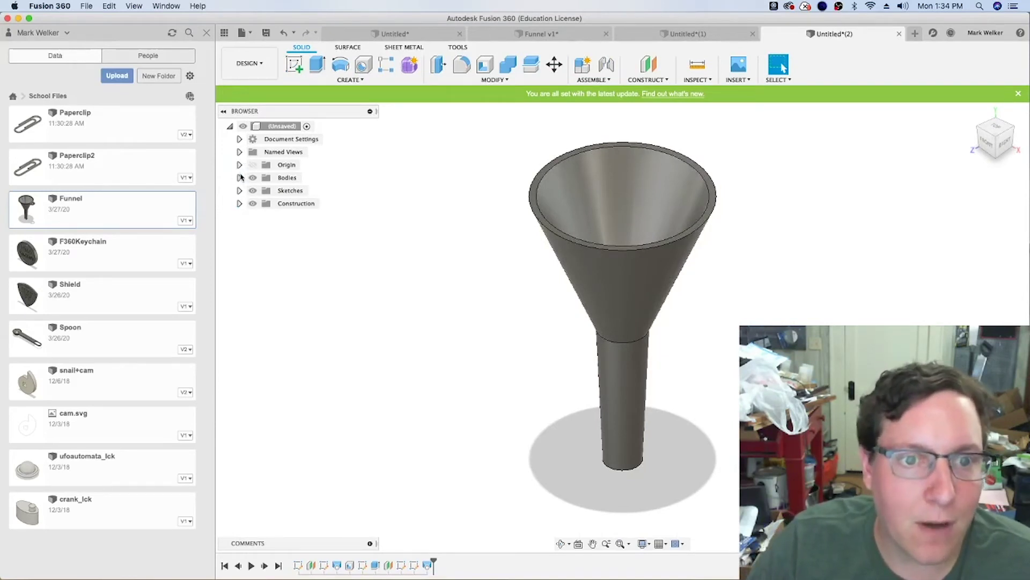
Show Sketch1 and create a construction plane offset from the front plane through the rim point
left_click(240, 191)
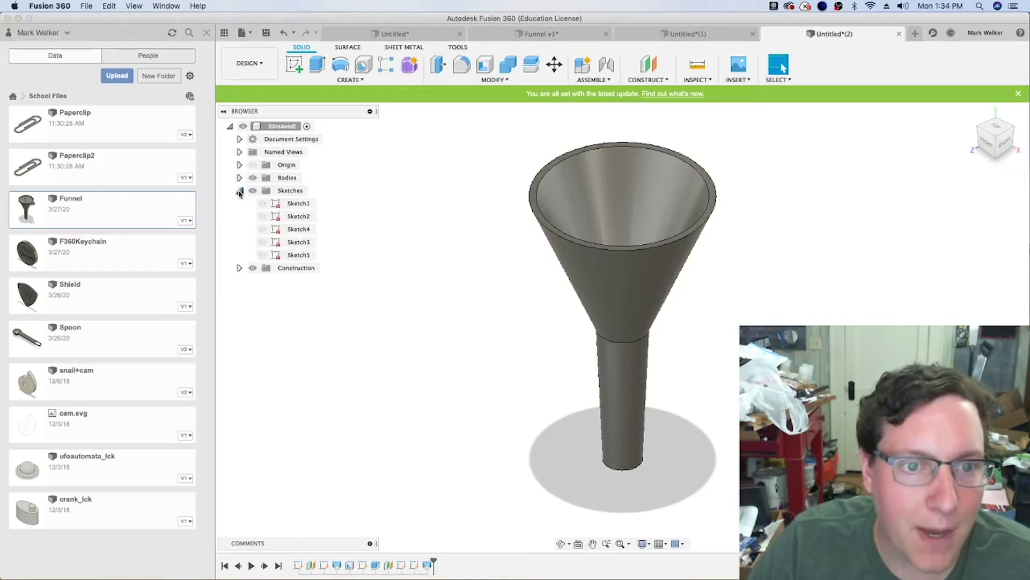
left_click(262, 204)
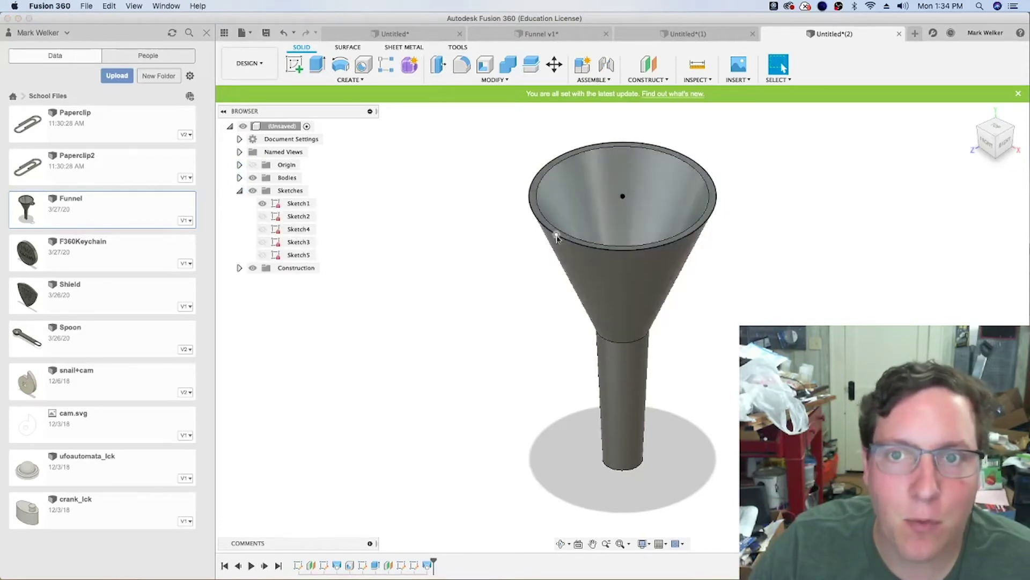
left_click(649, 68)
left_click(649, 80)
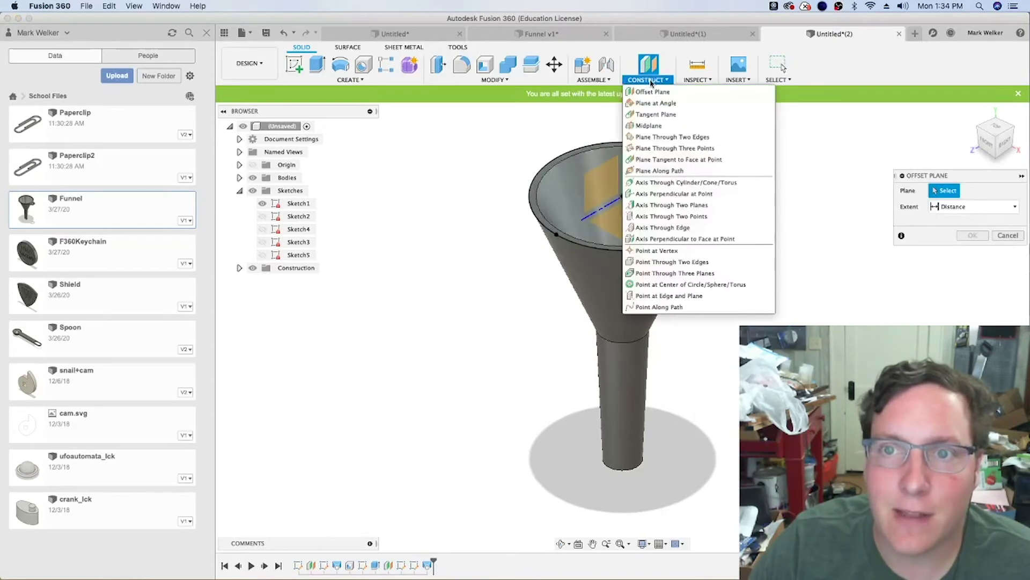
left_click(657, 94)
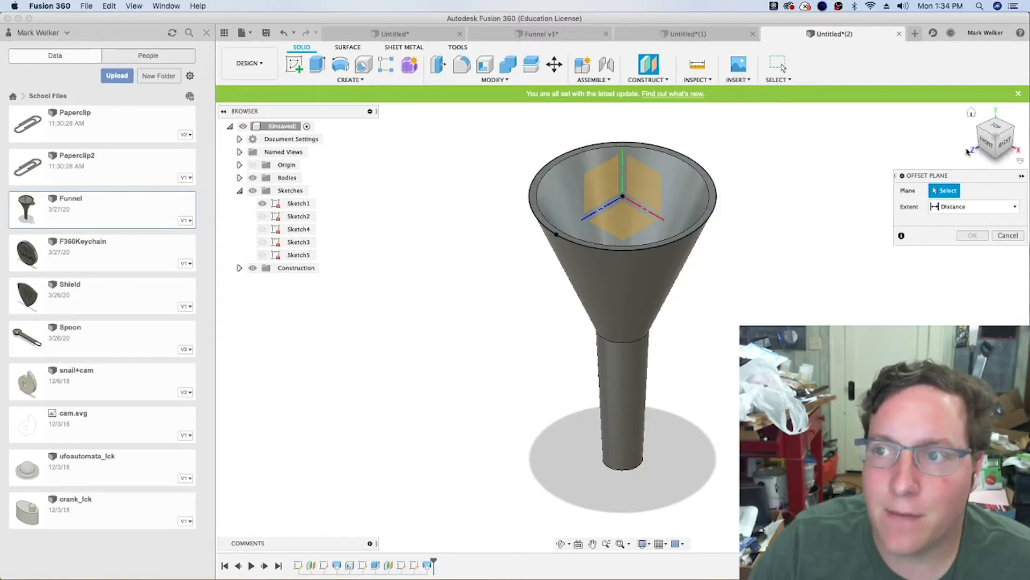
left_click(985, 143)
left_click(668, 144)
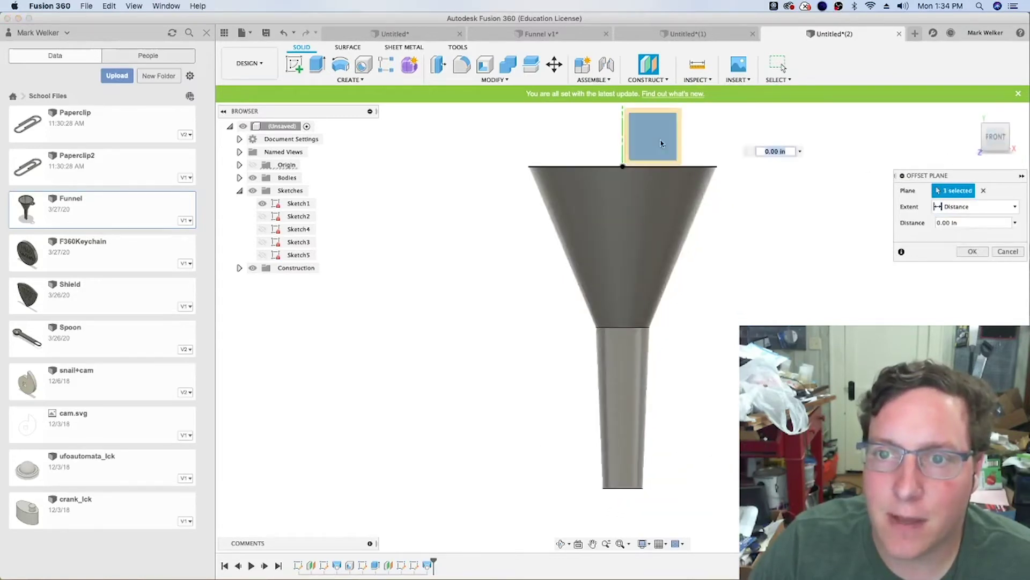
left_click(971, 112)
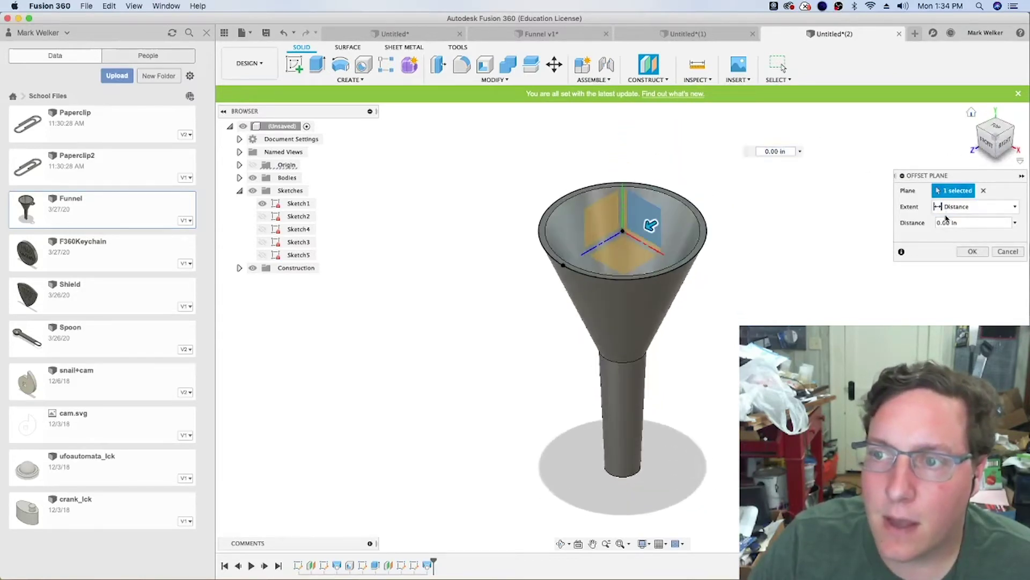
left_click_drag(649, 226, 631, 238)
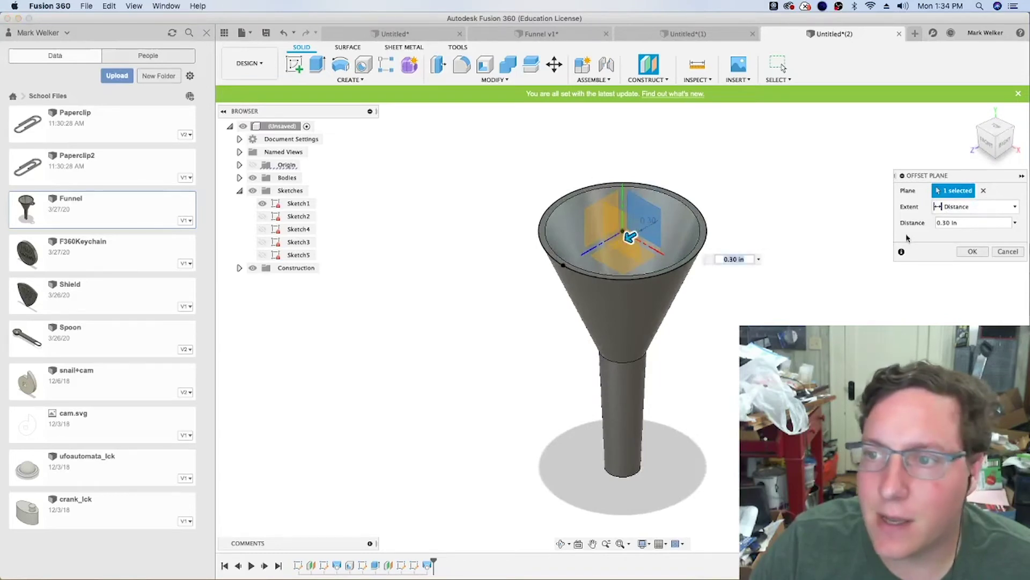
left_click(955, 207)
left_click(959, 233)
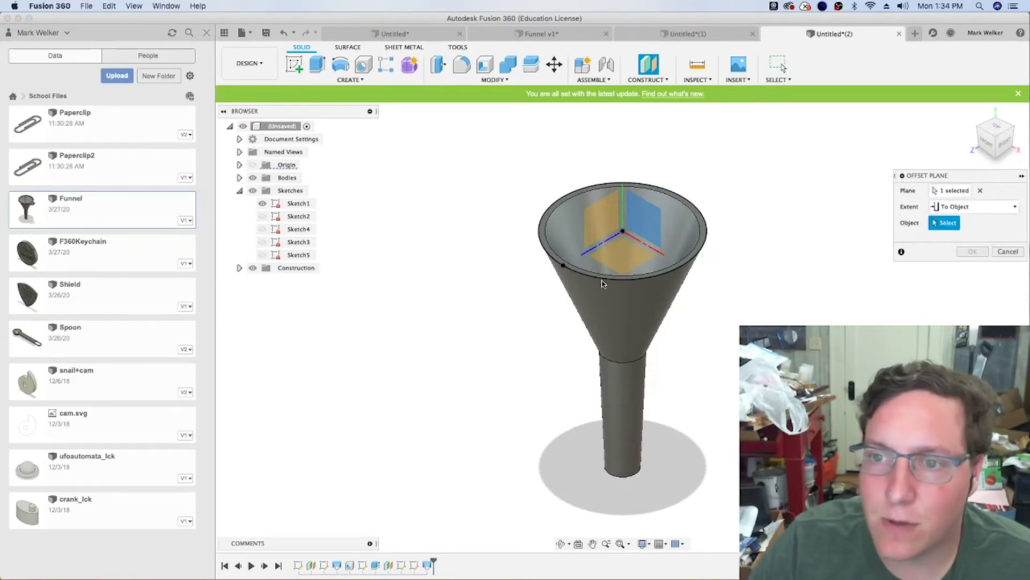
left_click(563, 267)
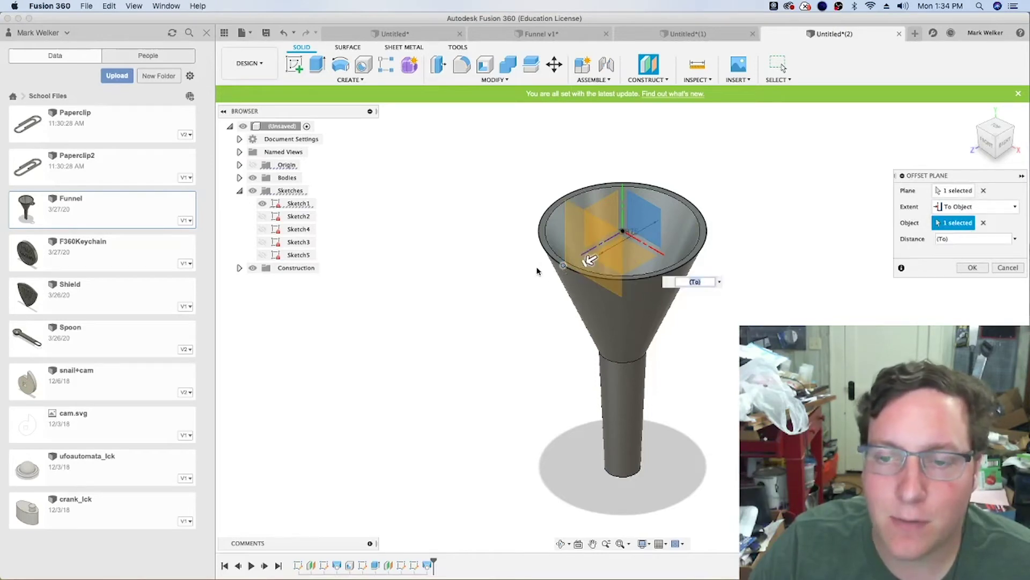
left_click(973, 266)
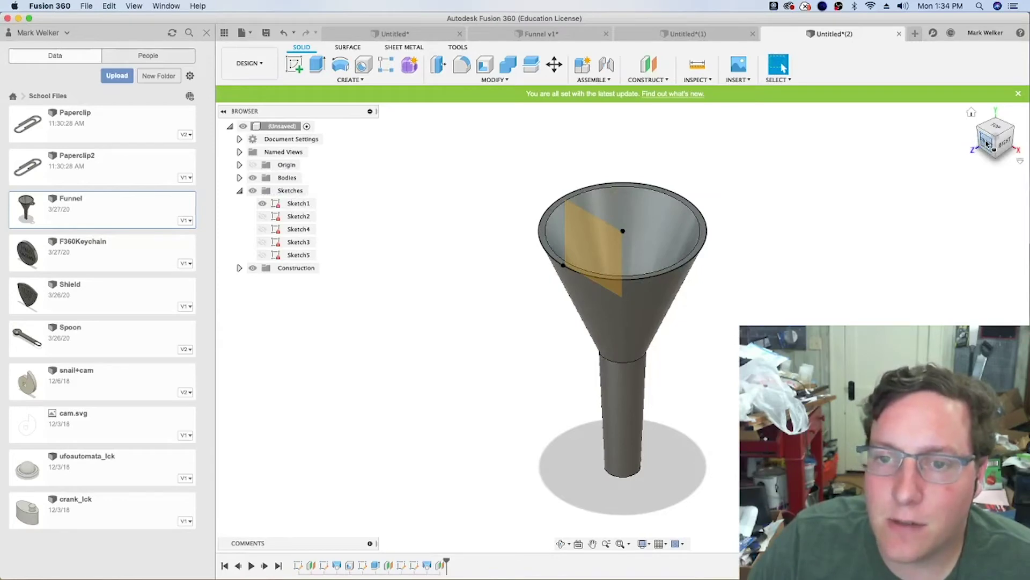
Sketch on the new plane and project the spout's outline edges into it
left_click(303, 74)
left_click(605, 257)
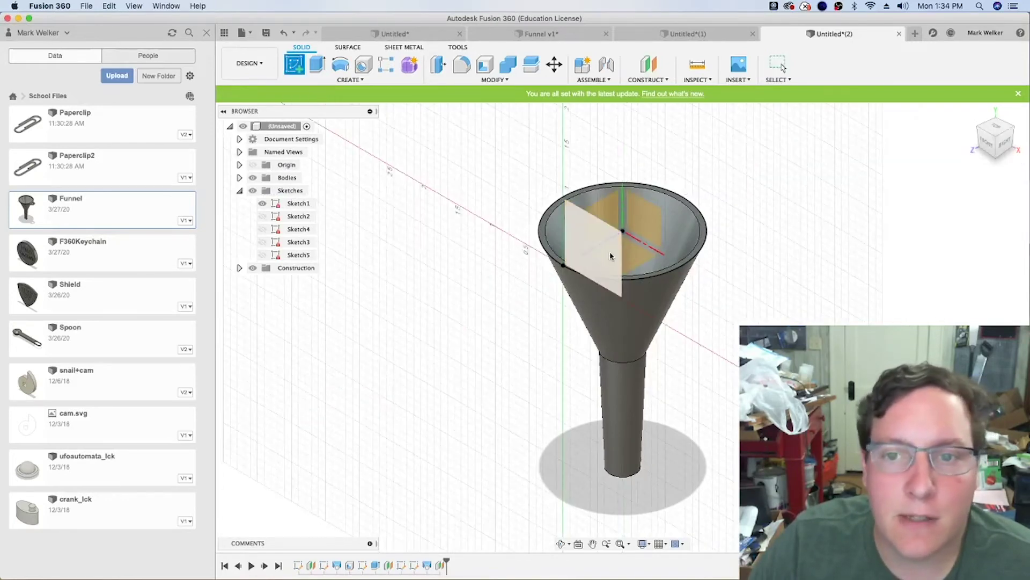
scroll(591, 284, "down", 3)
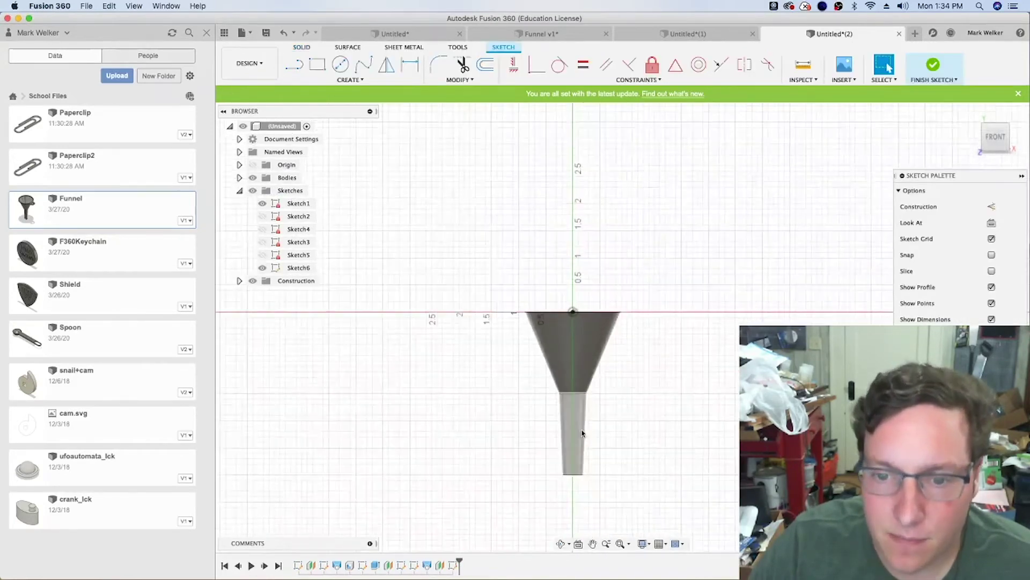
scroll(575, 483, "up", 5)
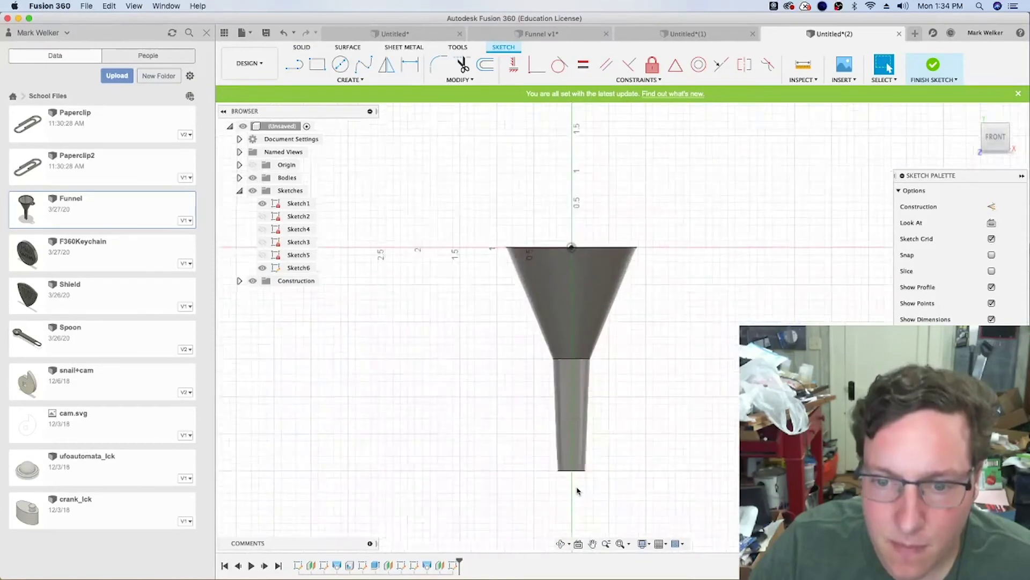
left_click(294, 65)
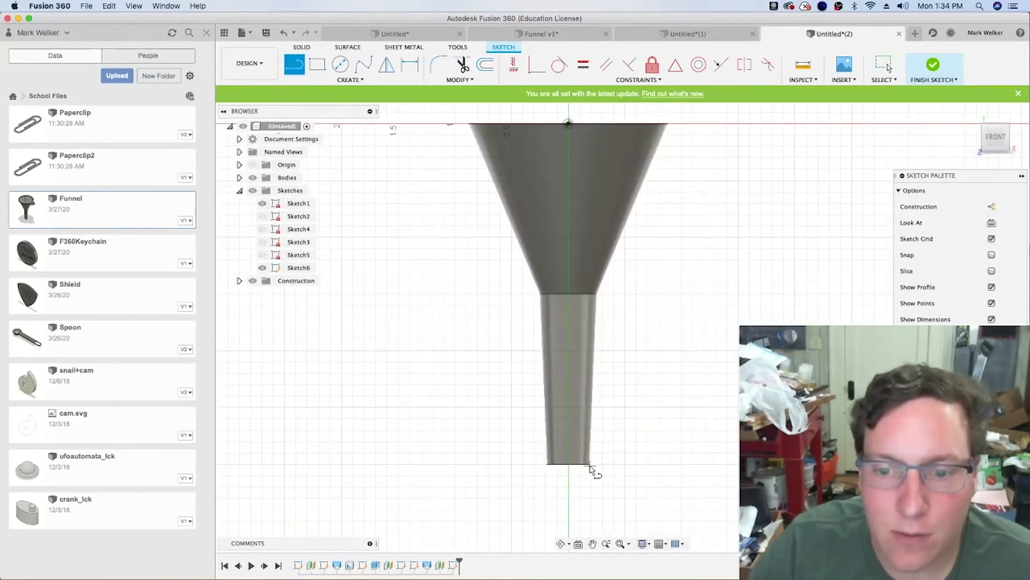
key("p")
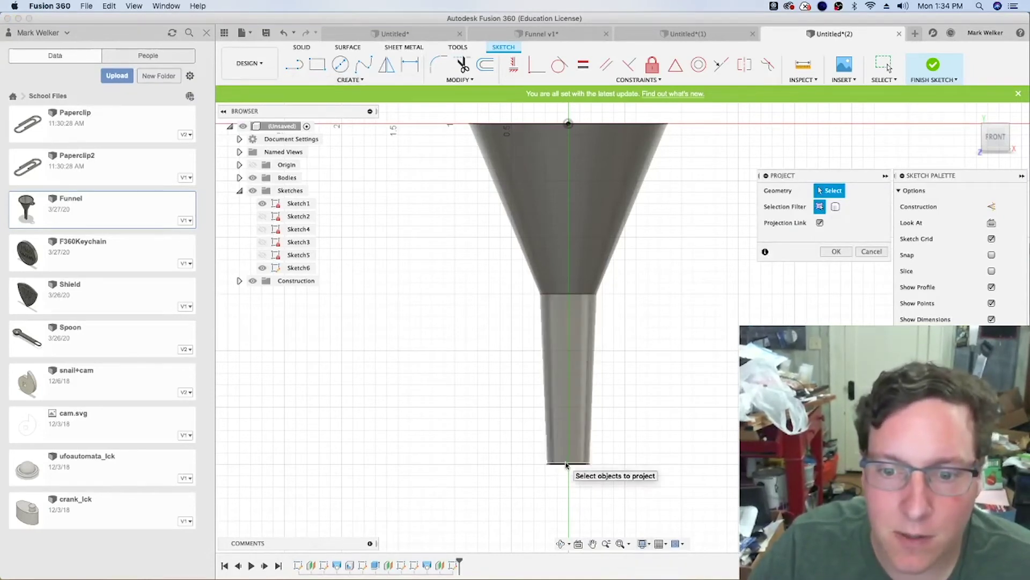
left_click(548, 455)
left_click(554, 440)
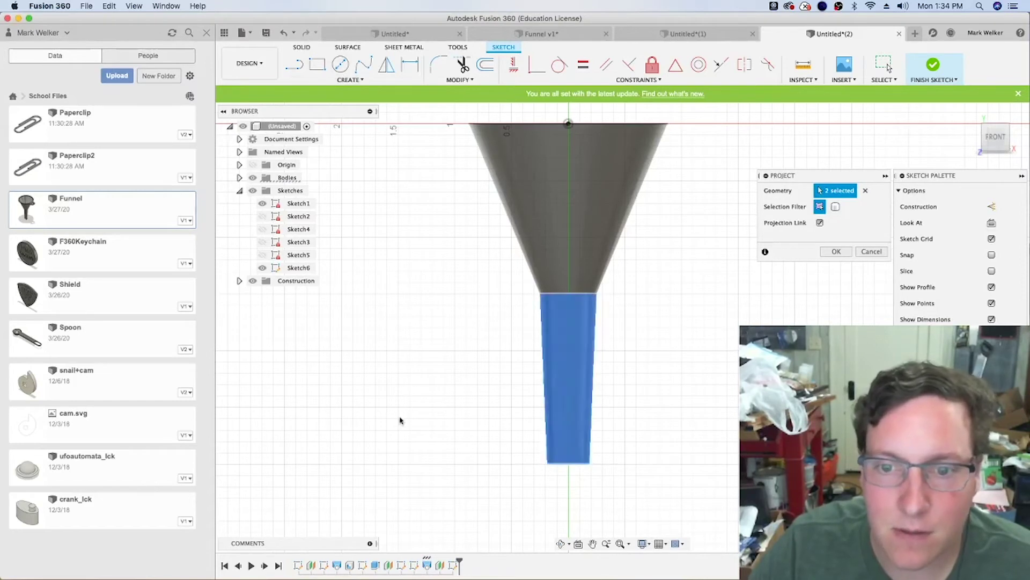
left_click(294, 65)
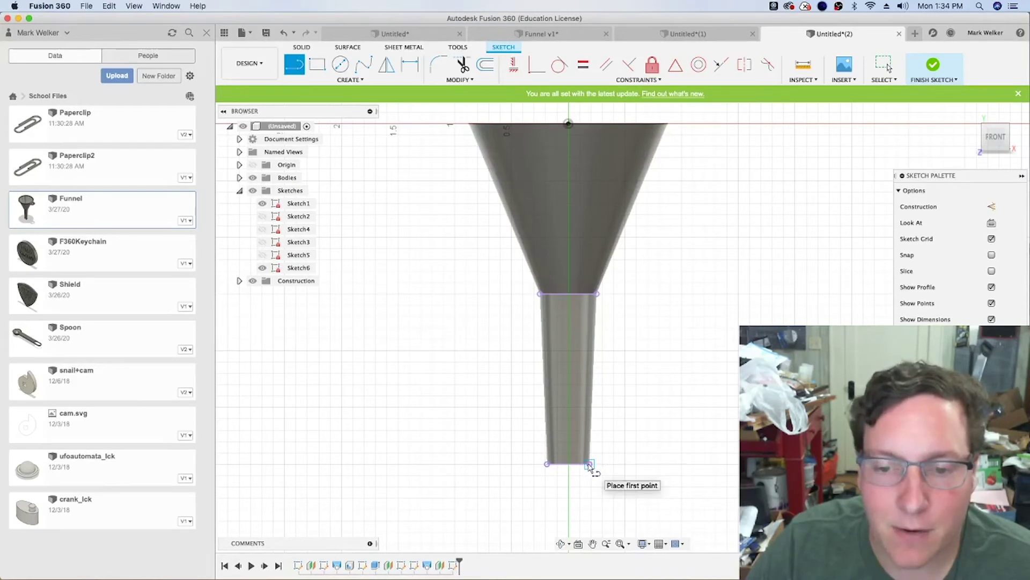
Draw a closed right triangle at the spout's bottom-right corner
left_click(589, 464)
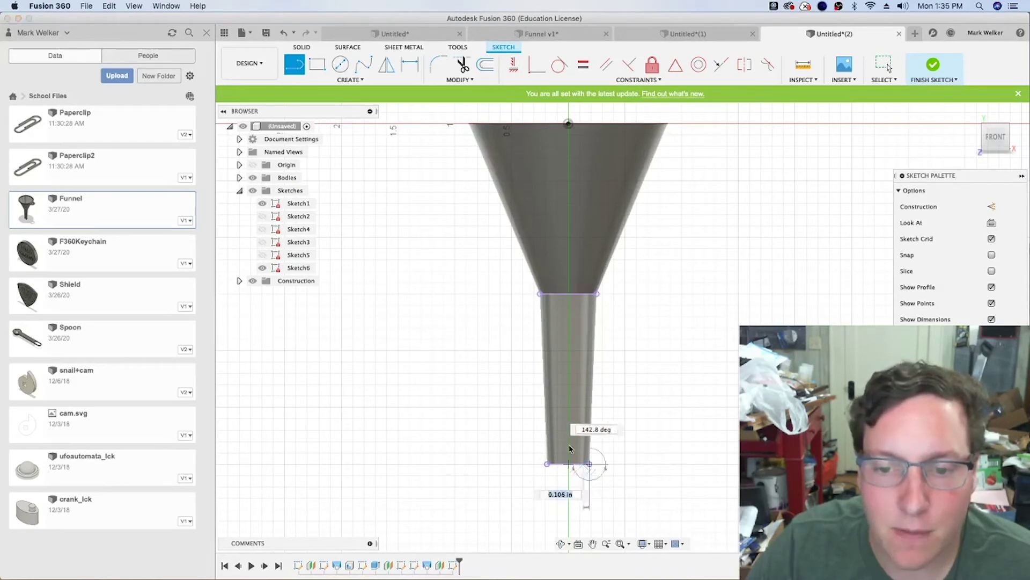
left_click(527, 406)
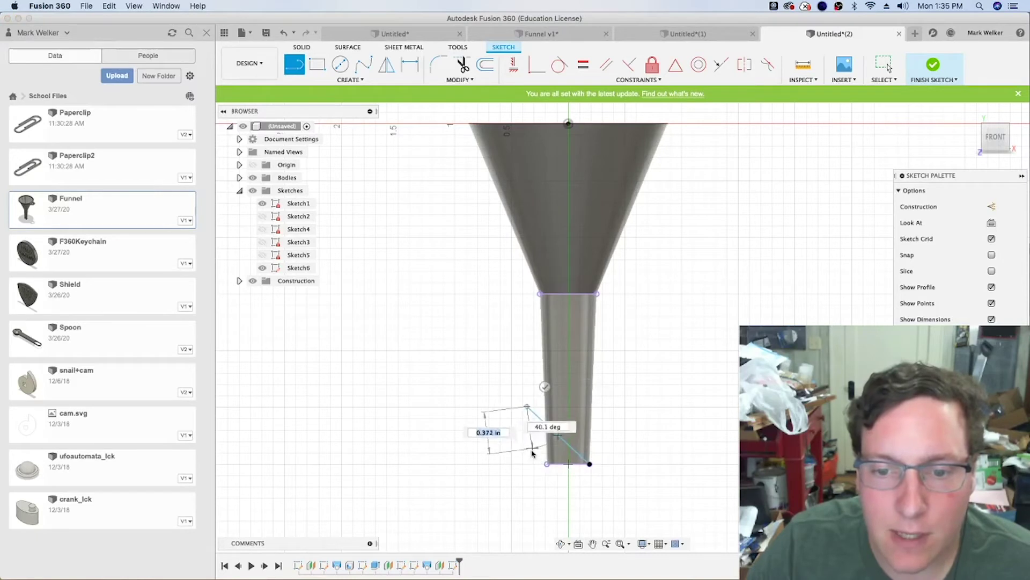
left_click(527, 464)
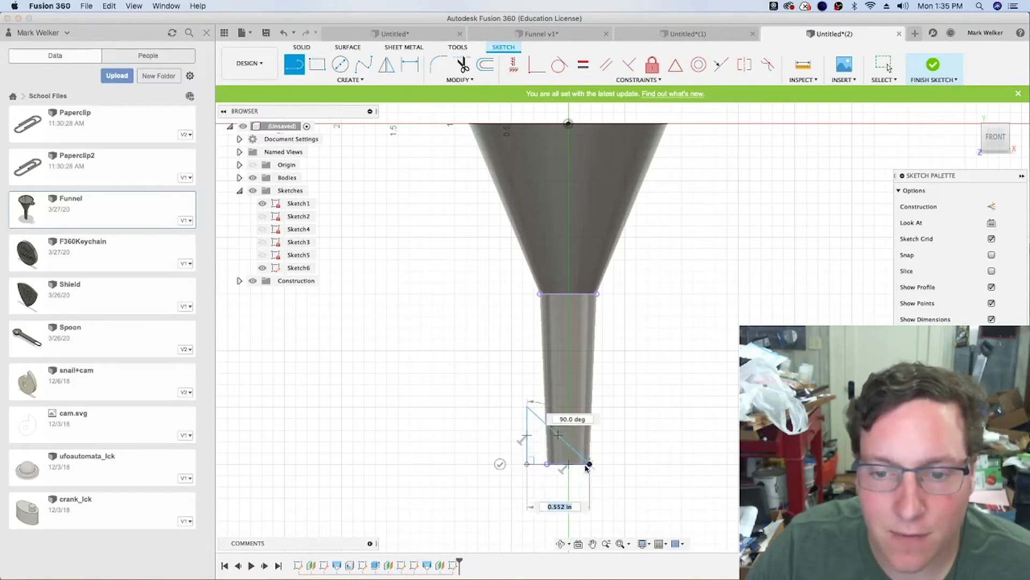
left_click(588, 464)
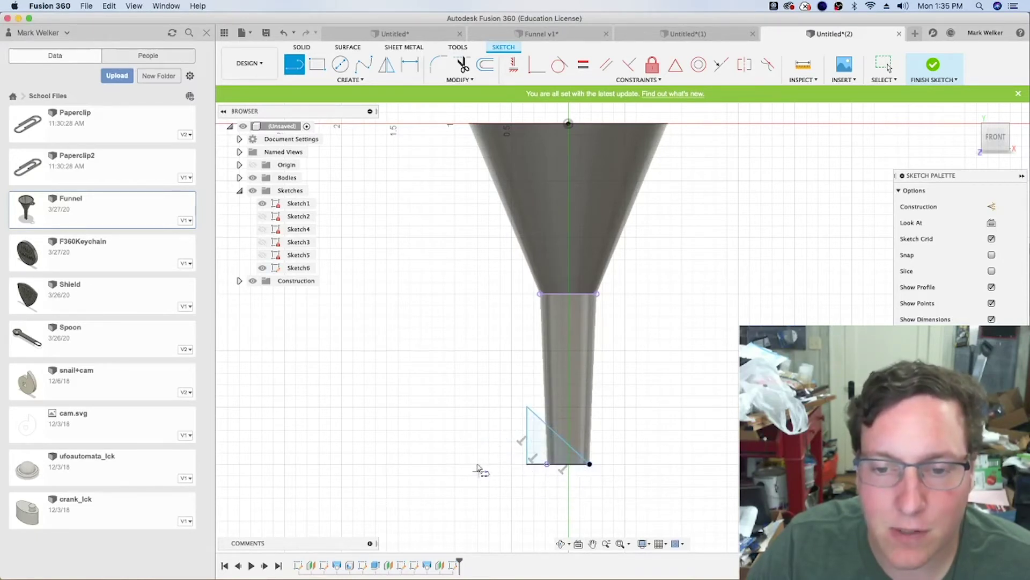
Dimension the triangle's slanted side at 45° to its bottom edge
left_click(413, 69)
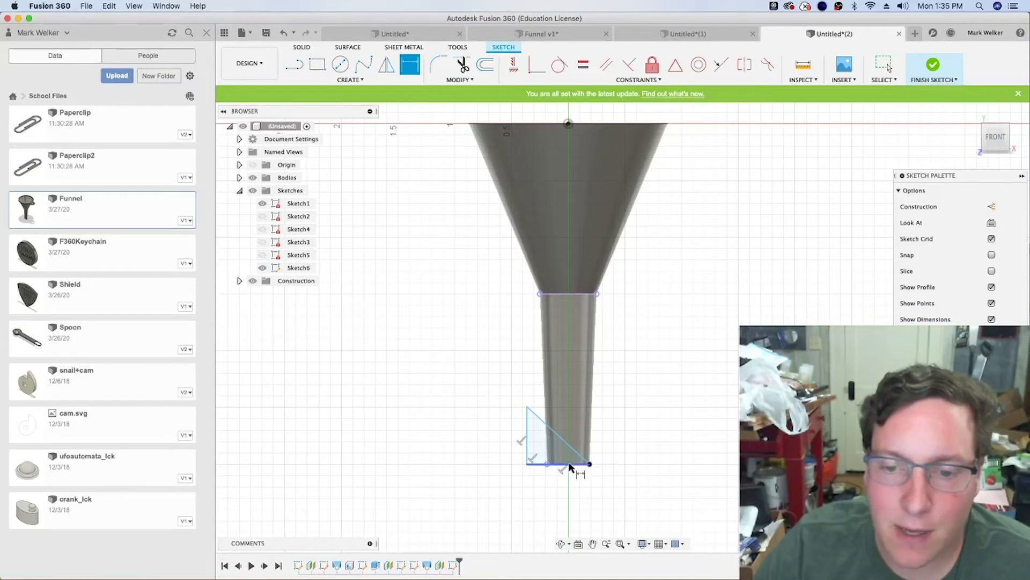
left_click(570, 465)
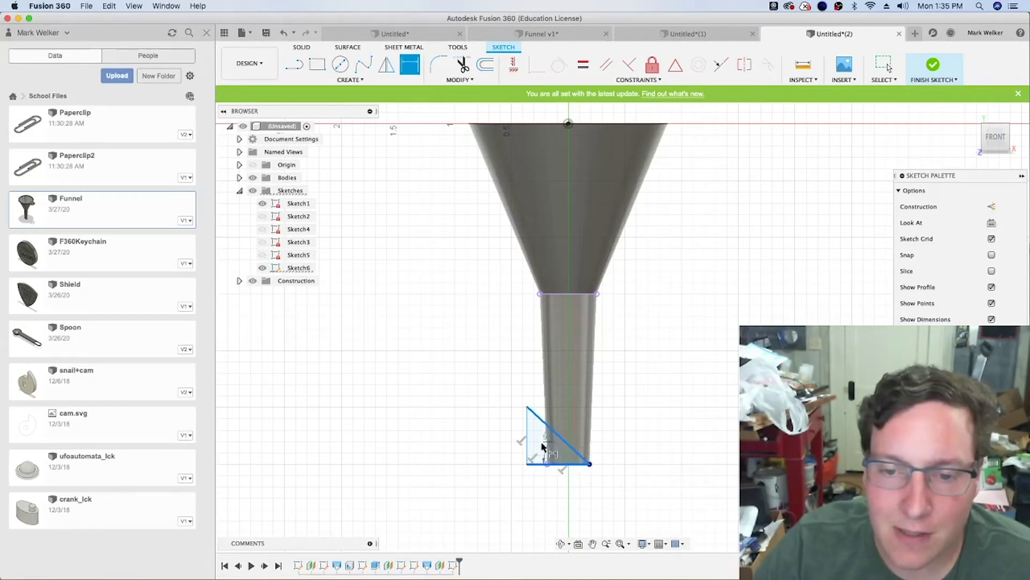
left_click(543, 447)
left_click(508, 440)
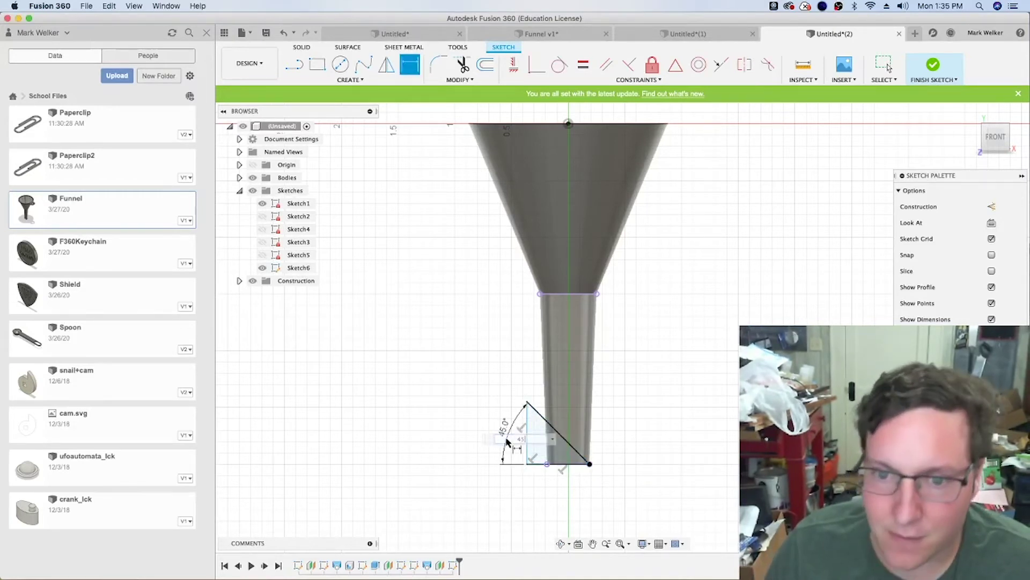
key("Return")
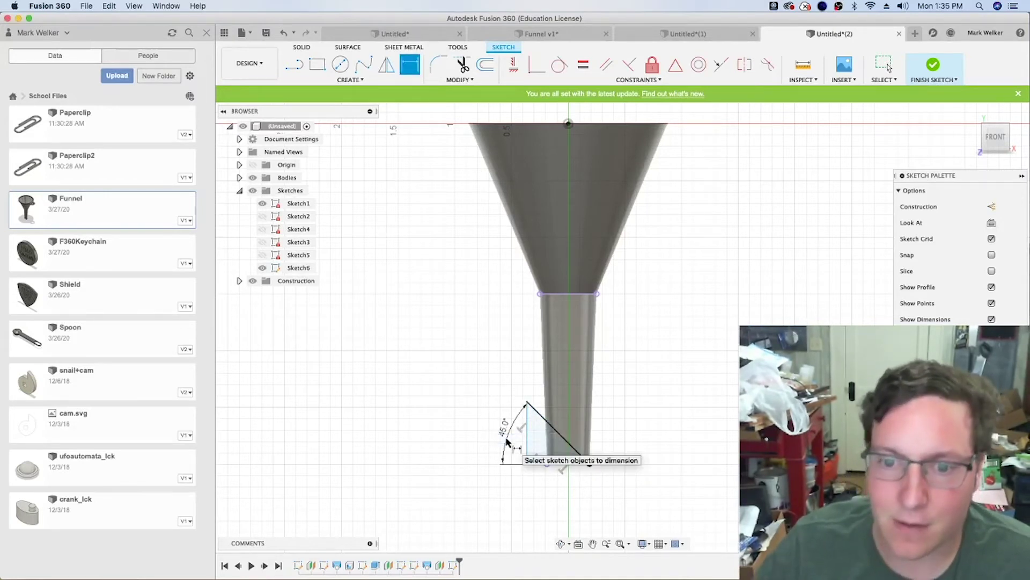
Cut-extrude the triangle profile -1.60 in through the spout to slant its tip at 45°
left_click(934, 66)
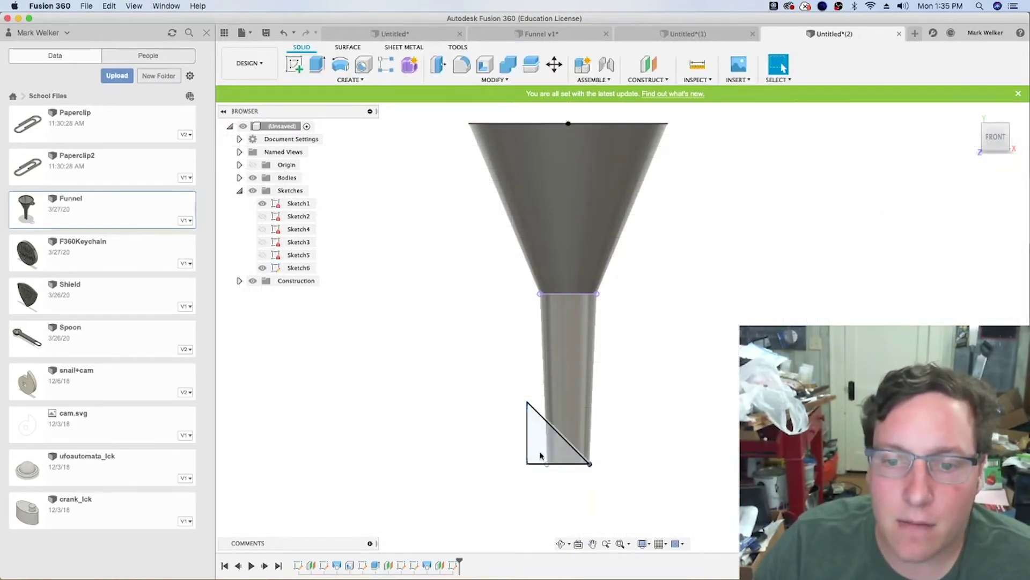
left_click(317, 64)
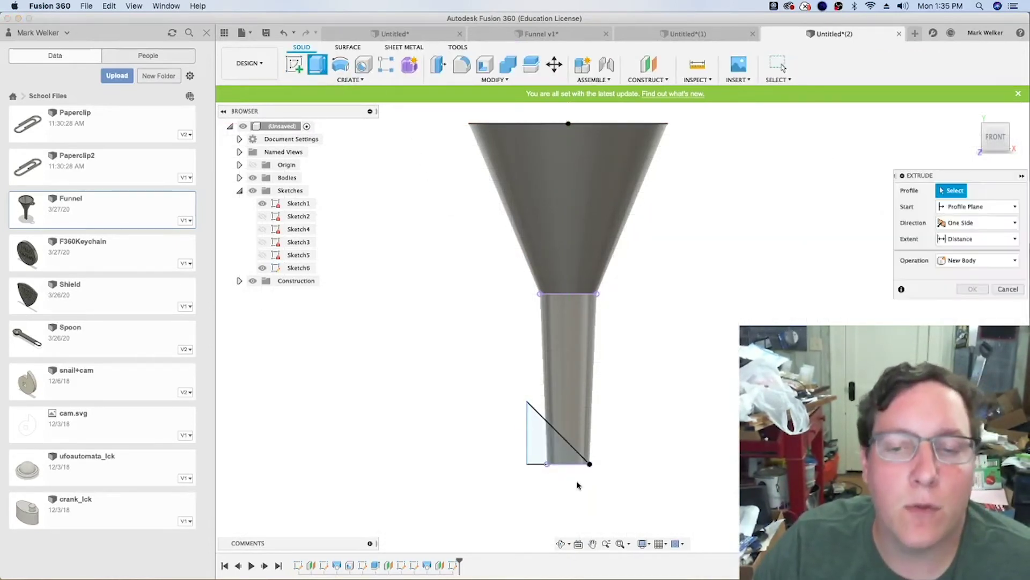
left_click(560, 448)
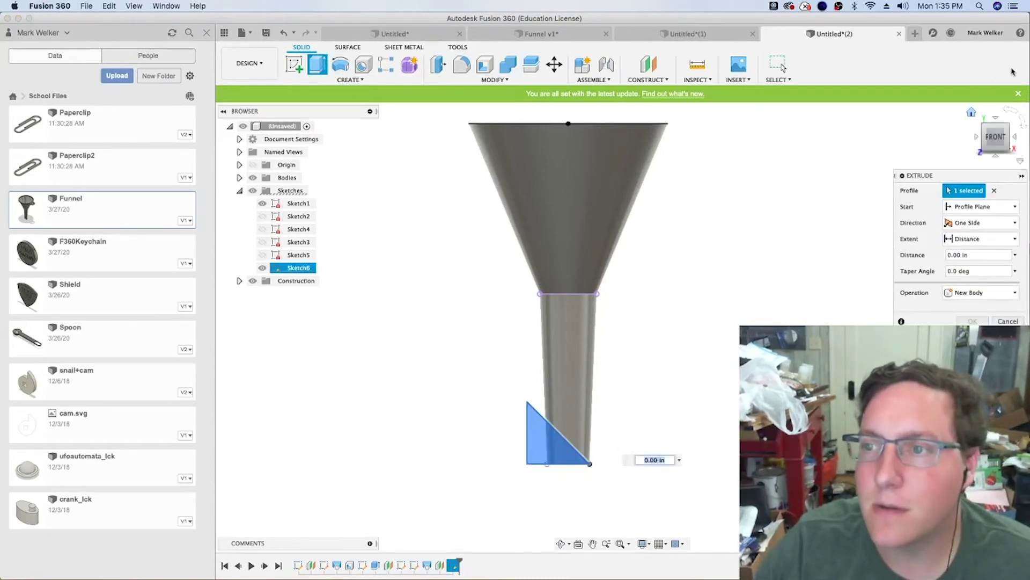
left_click(971, 111)
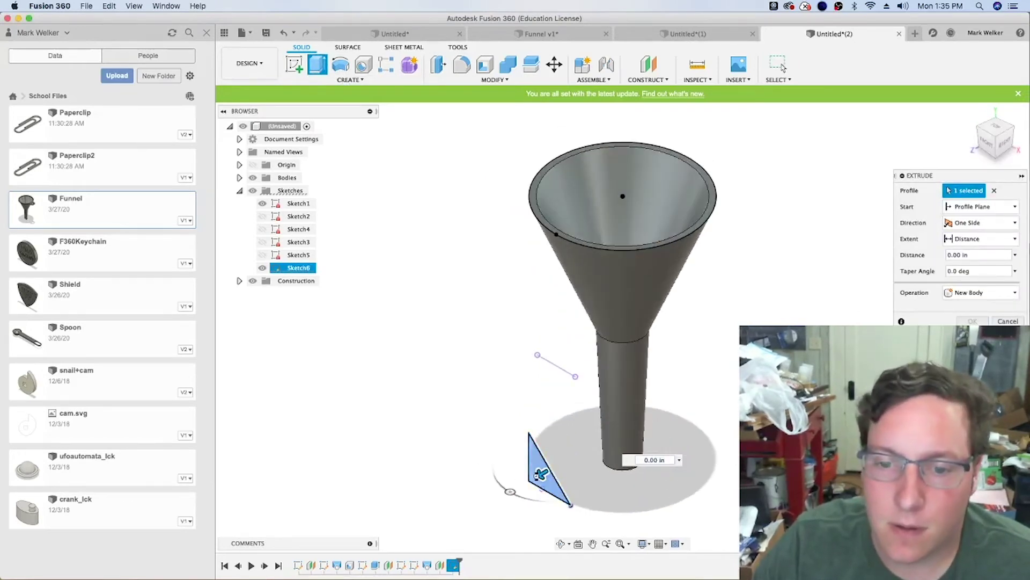
left_click_drag(541, 472, 738, 441)
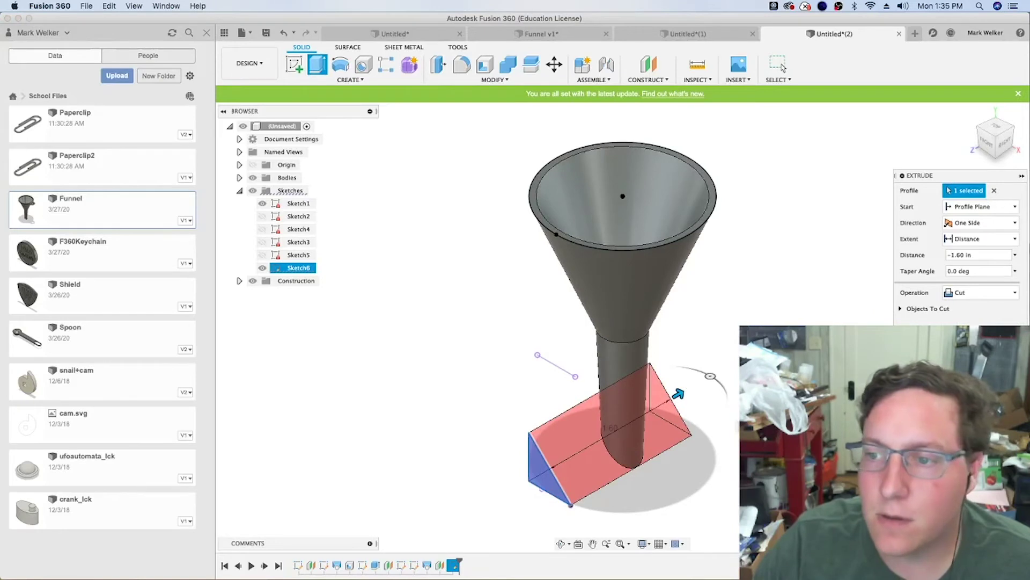
key("Return")
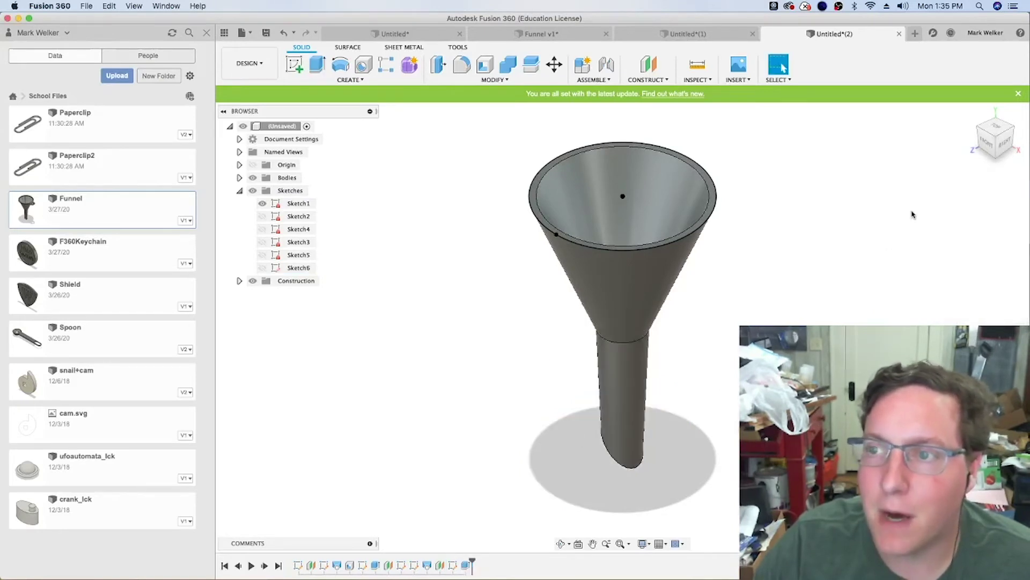
left_click(987, 143)
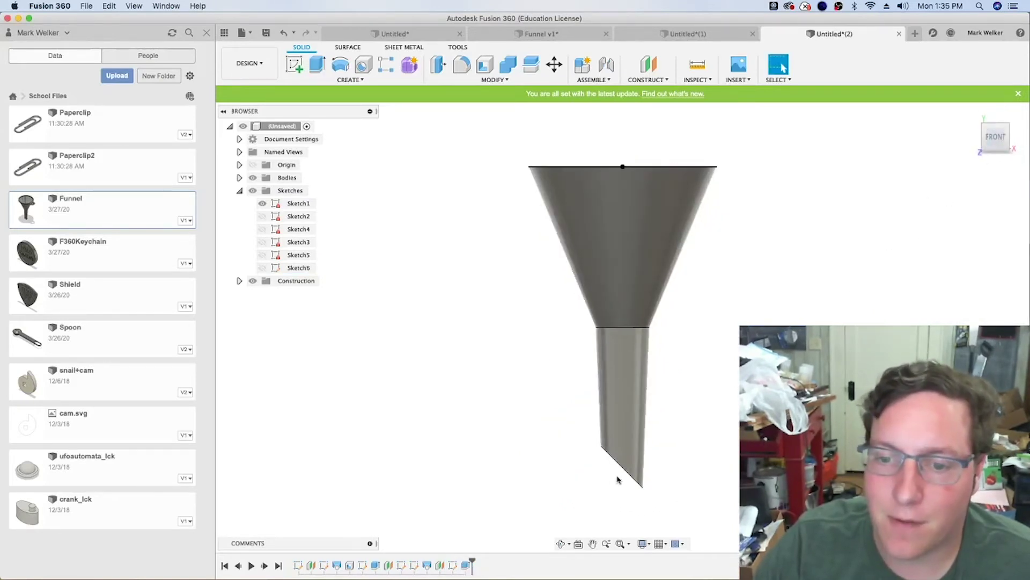
Return to the Home view of the funnel
left_click(971, 114)
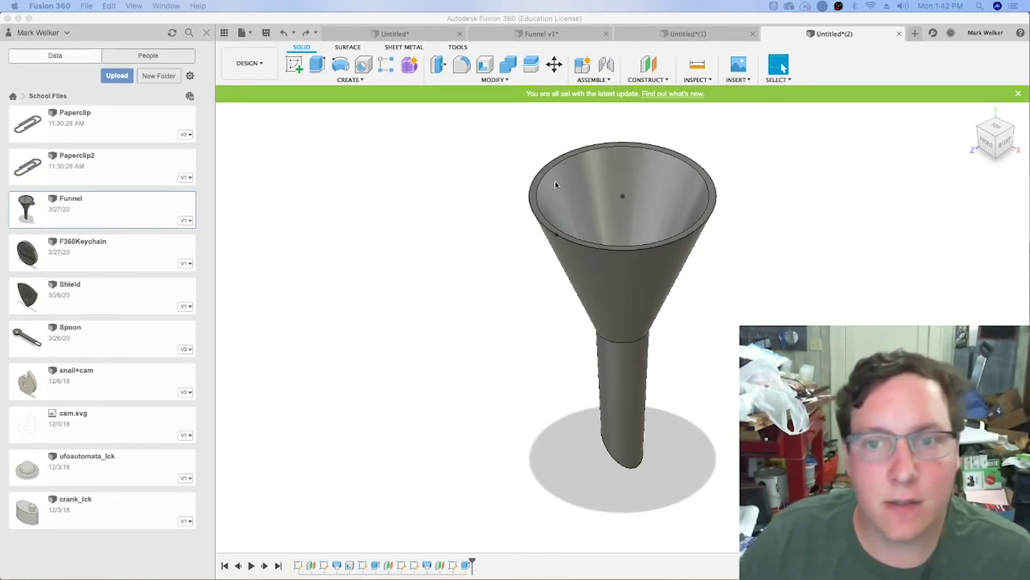
Sketch on the funnel's top face, project the outer rim edge, and offset it 1/8 in outward
left_click(298, 69)
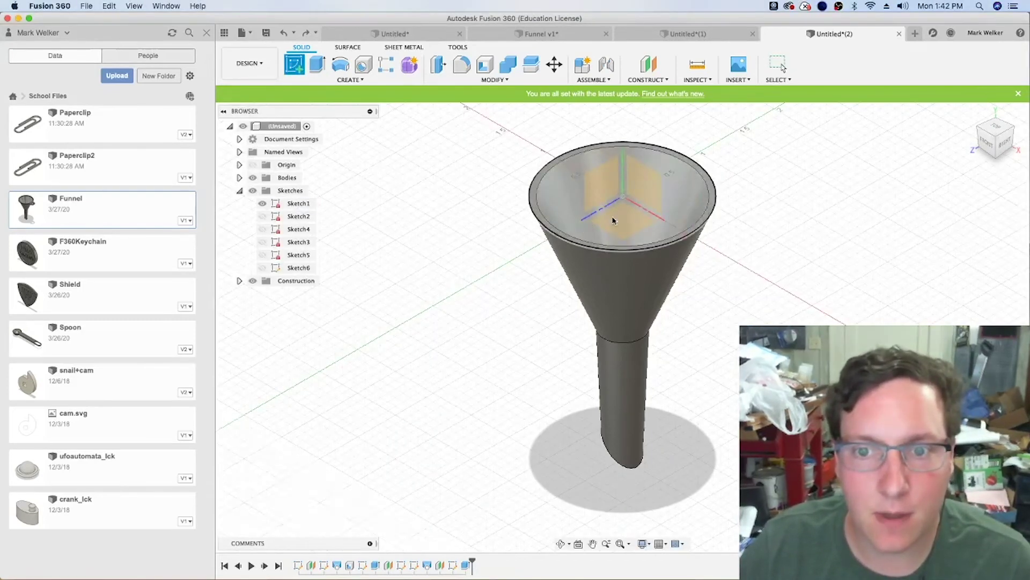
left_click(548, 172)
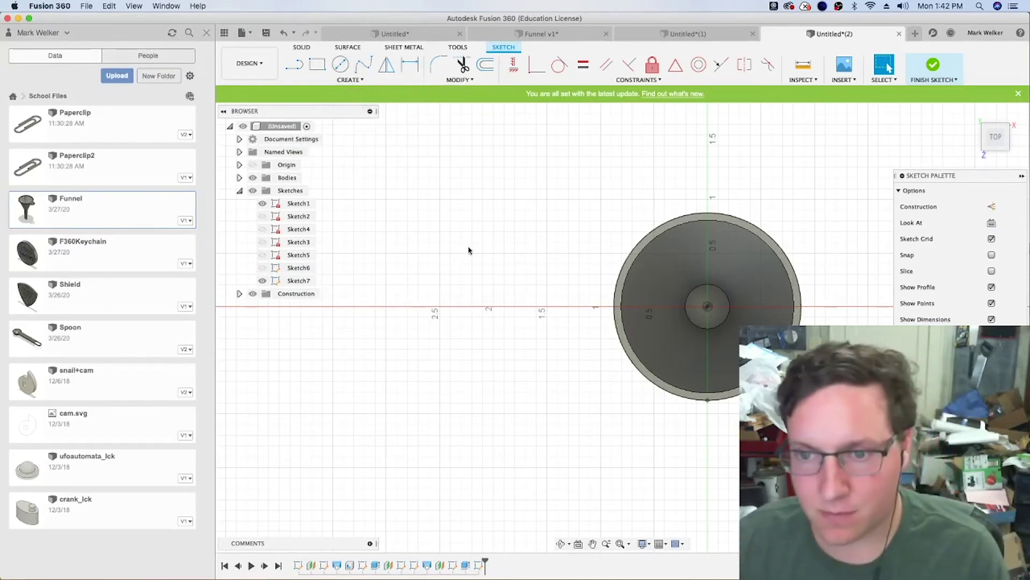
key("p")
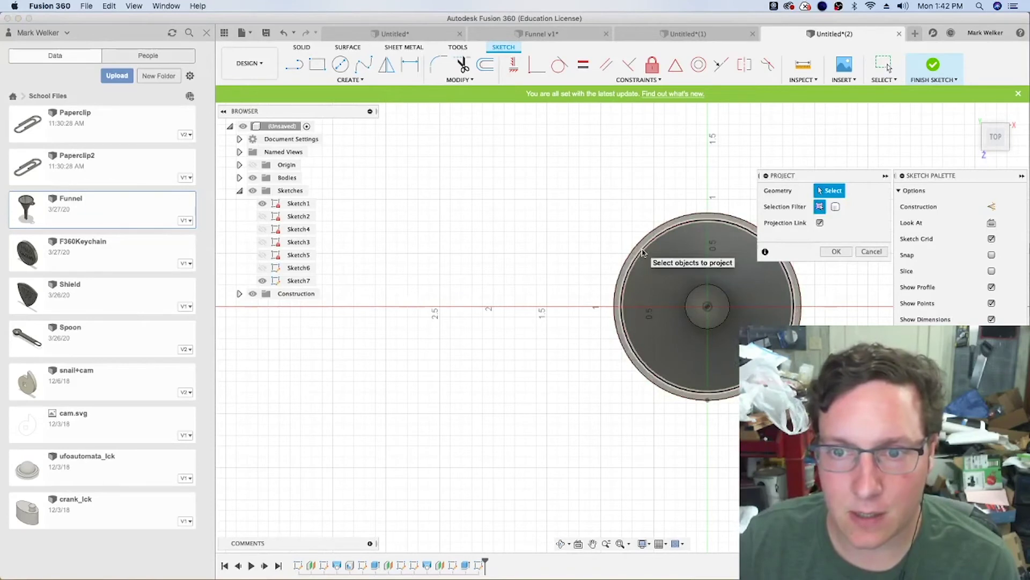
left_click(641, 253)
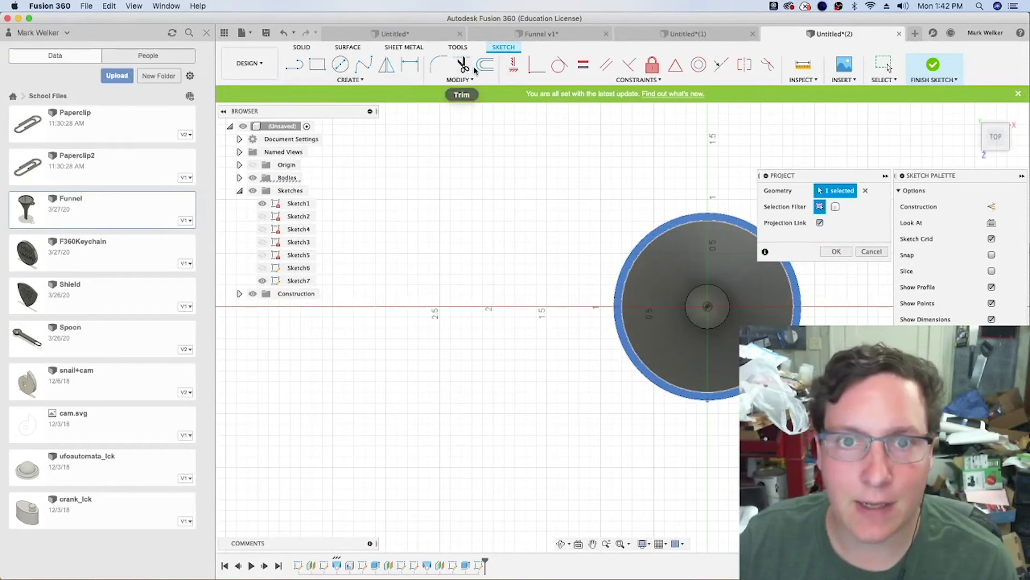
left_click(485, 64)
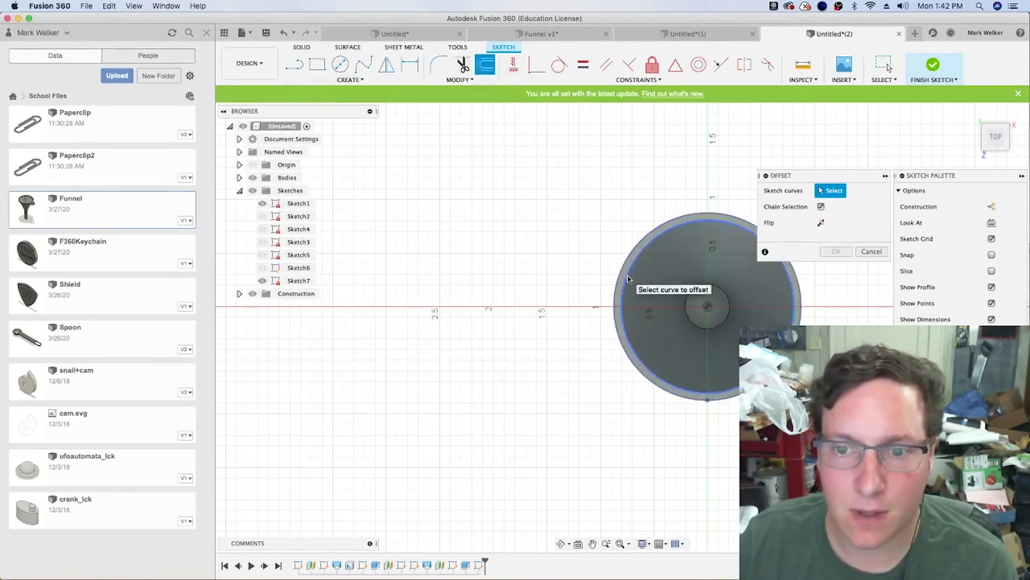
left_click(628, 279)
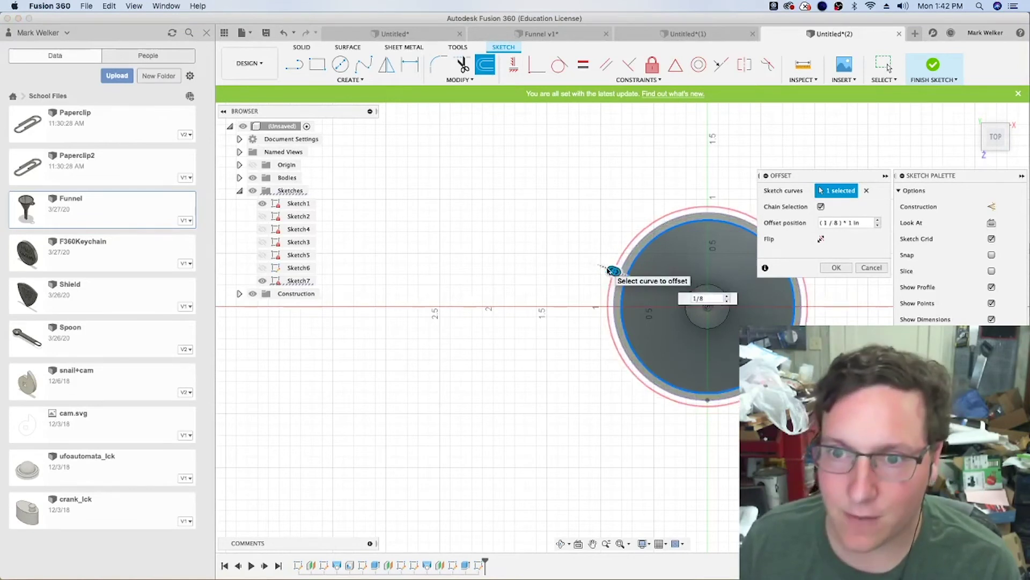
key("Return")
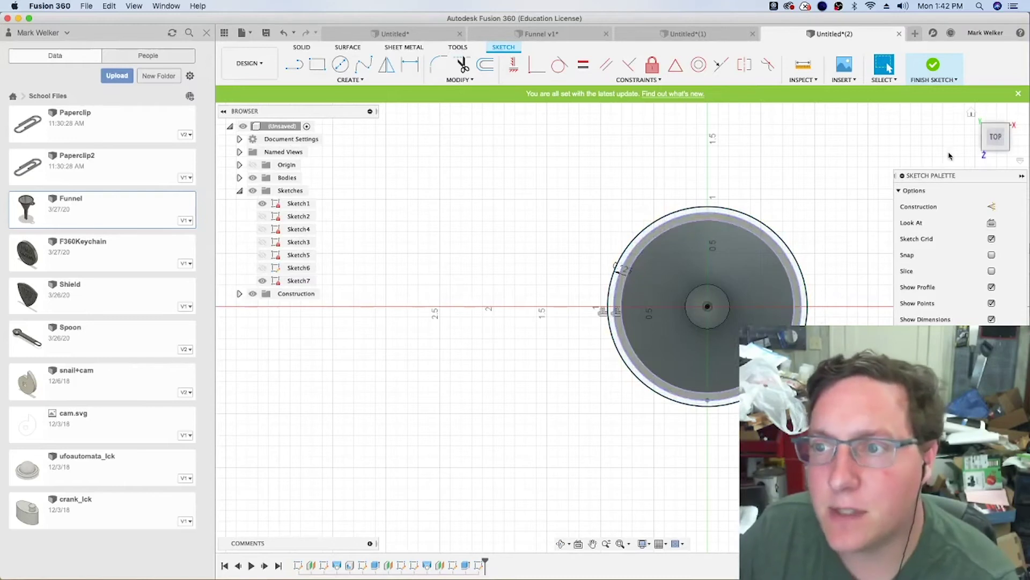
Draw a horizontal construction centreline from the circle's centre out to the right
left_click(296, 68)
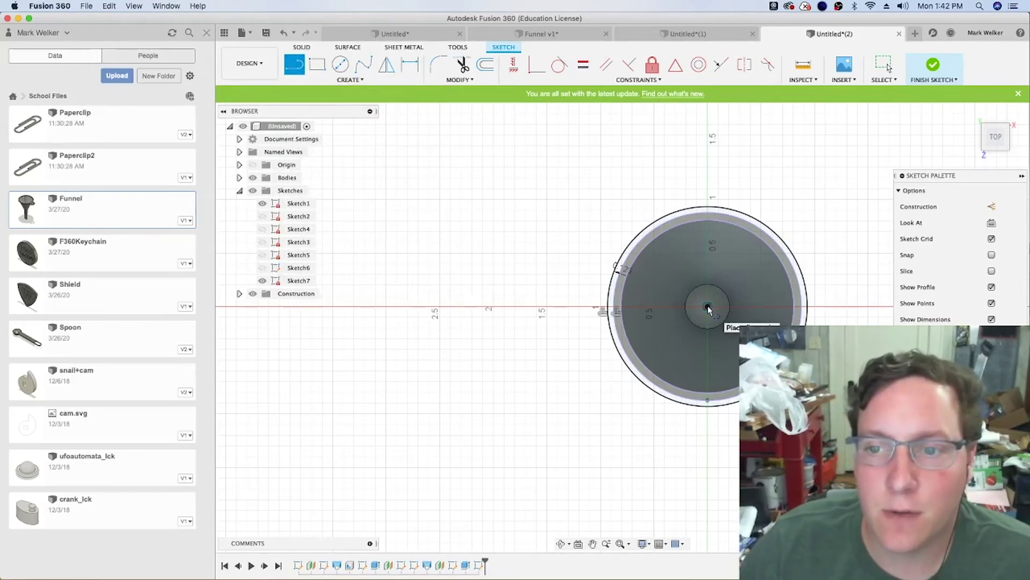
scroll(453, 304, "down", 3)
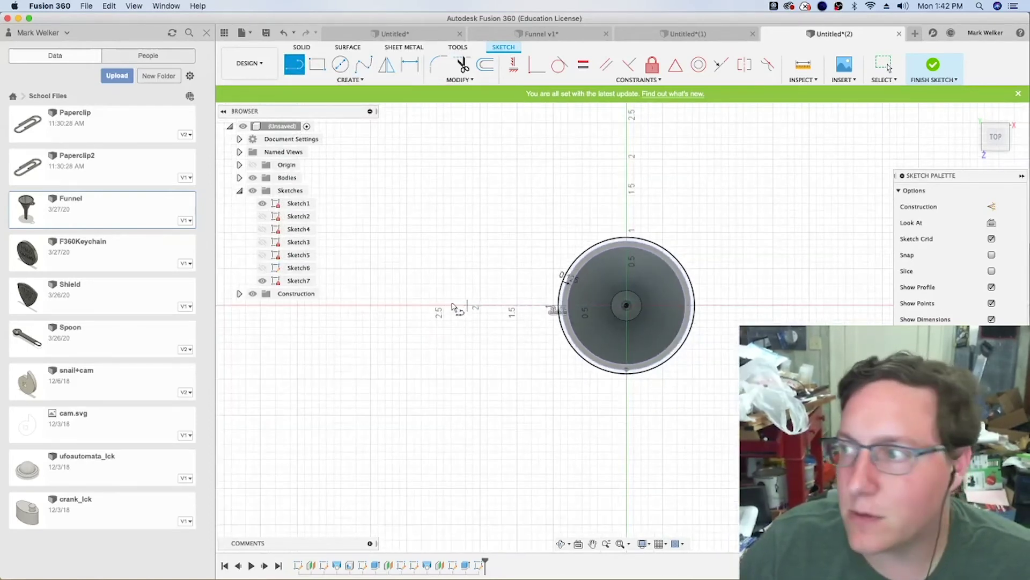
scroll(452, 304, "down", 2)
scroll(646, 305, "up", 4)
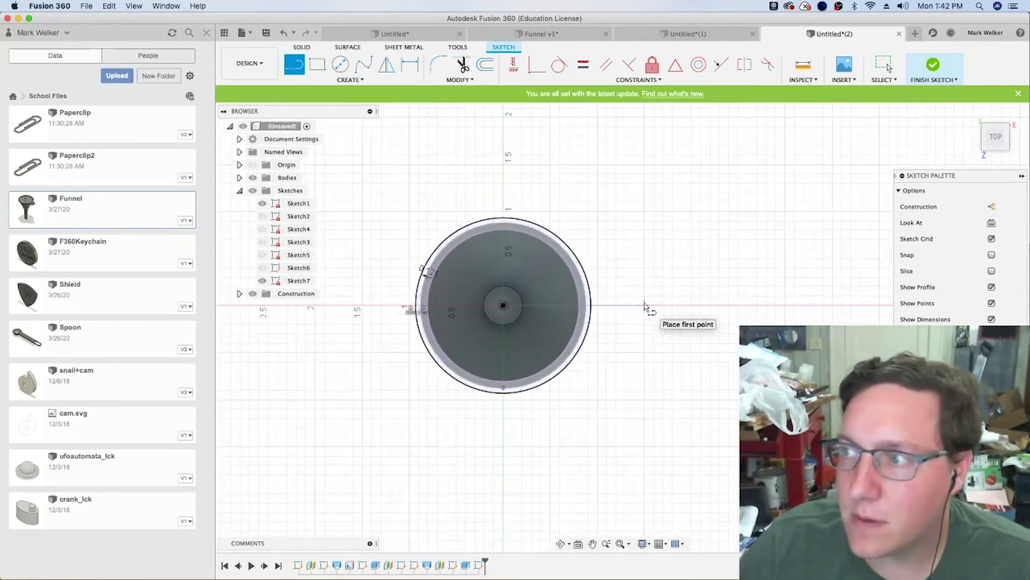
scroll(645, 304, "up", 2)
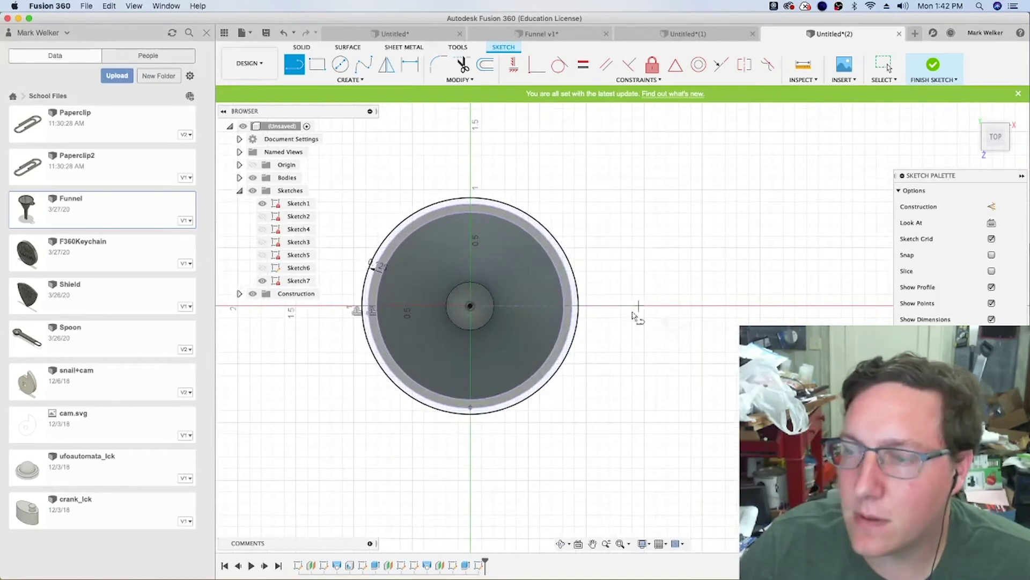
left_click(470, 306)
left_click(664, 306)
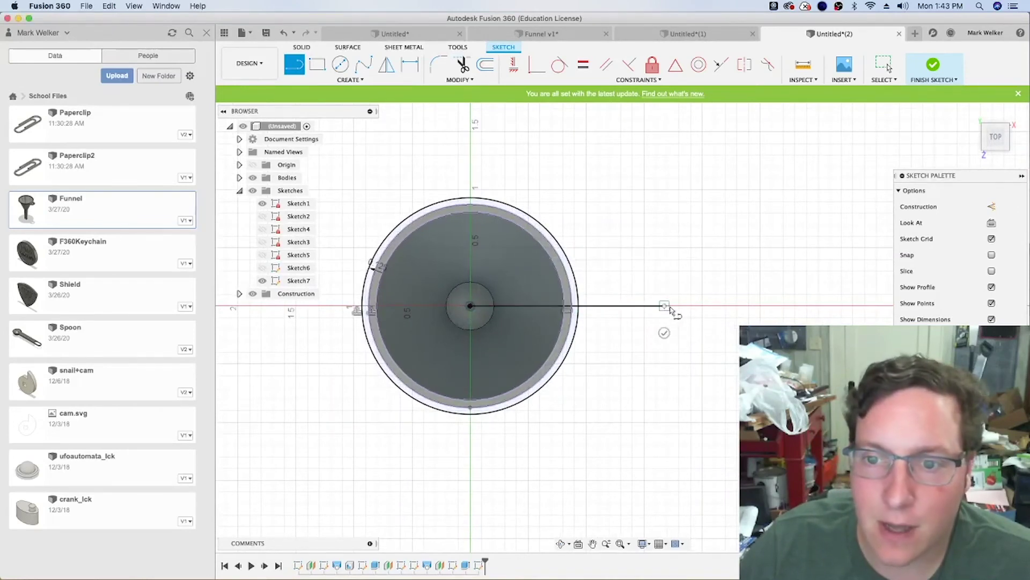
left_click(992, 206)
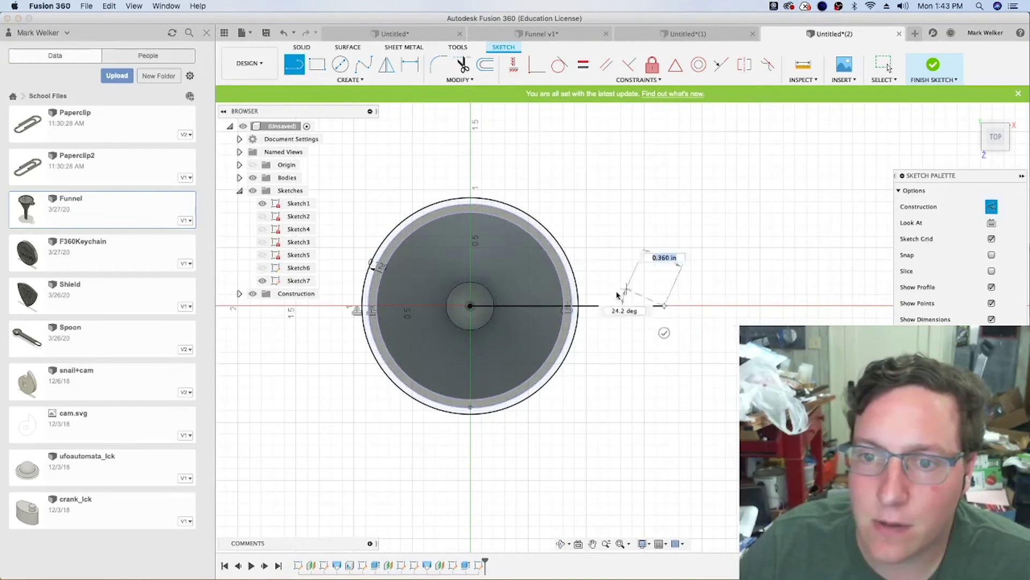
key("Escape")
left_click(633, 306)
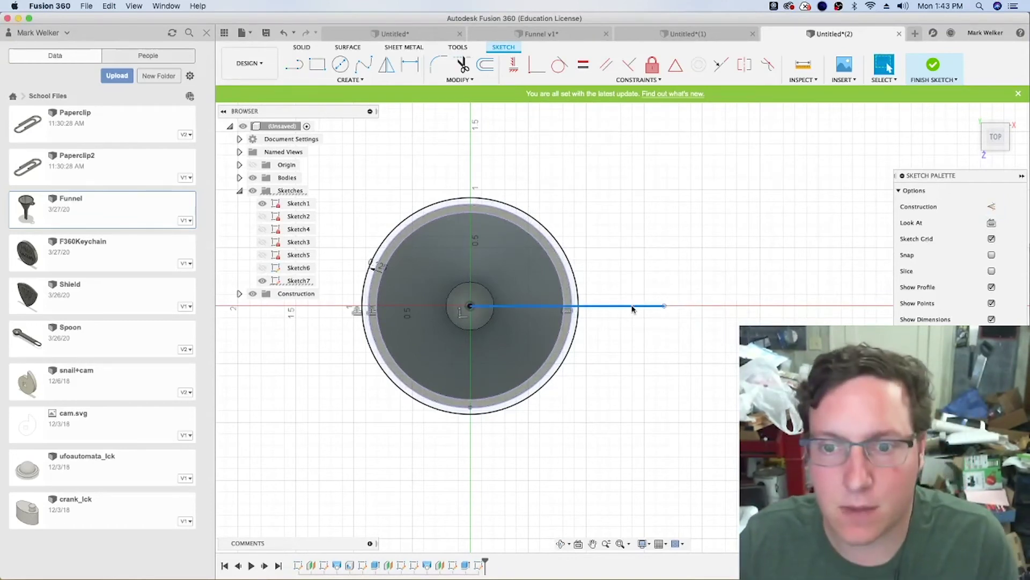
left_click(991, 207)
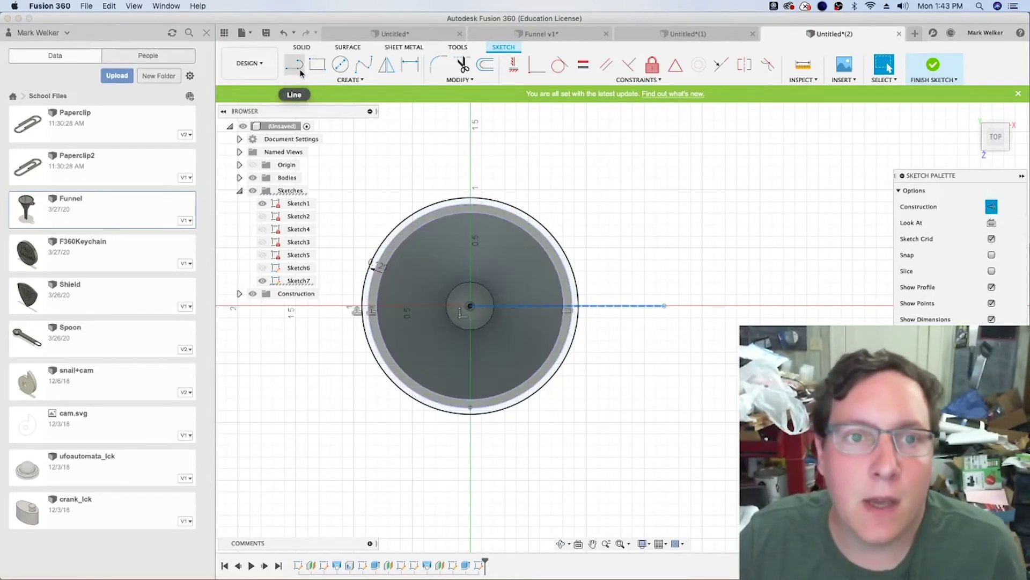
Draw the tab's lower edge from the rim outward and curve a rounded end upward
left_click(301, 74)
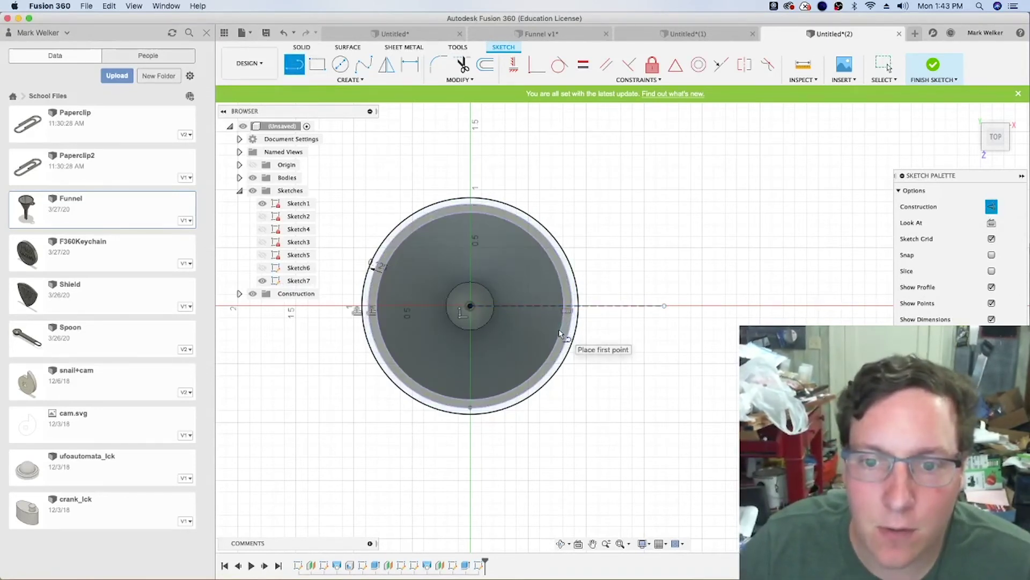
left_click(560, 330)
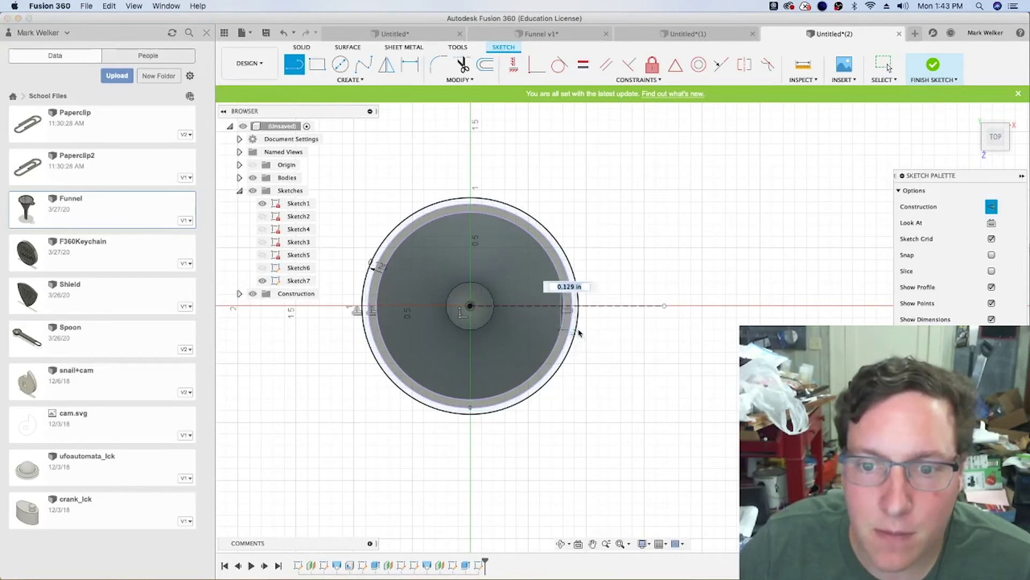
left_click(992, 206)
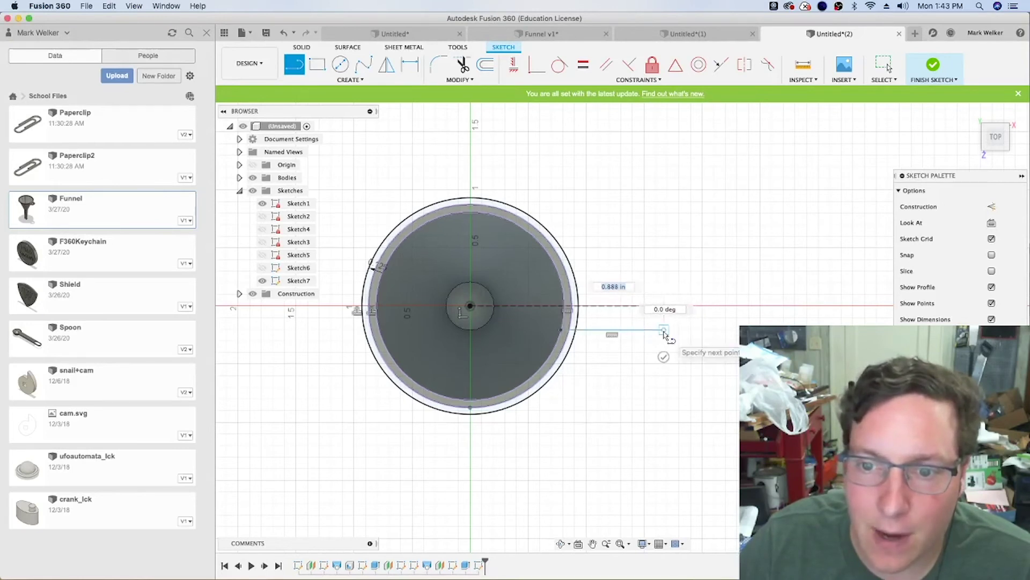
left_click(664, 331)
left_click_drag(664, 331, 664, 276)
Close the tab outline, make it symmetric about the centreline, and dimension its width 0.75 in
left_click(560, 276)
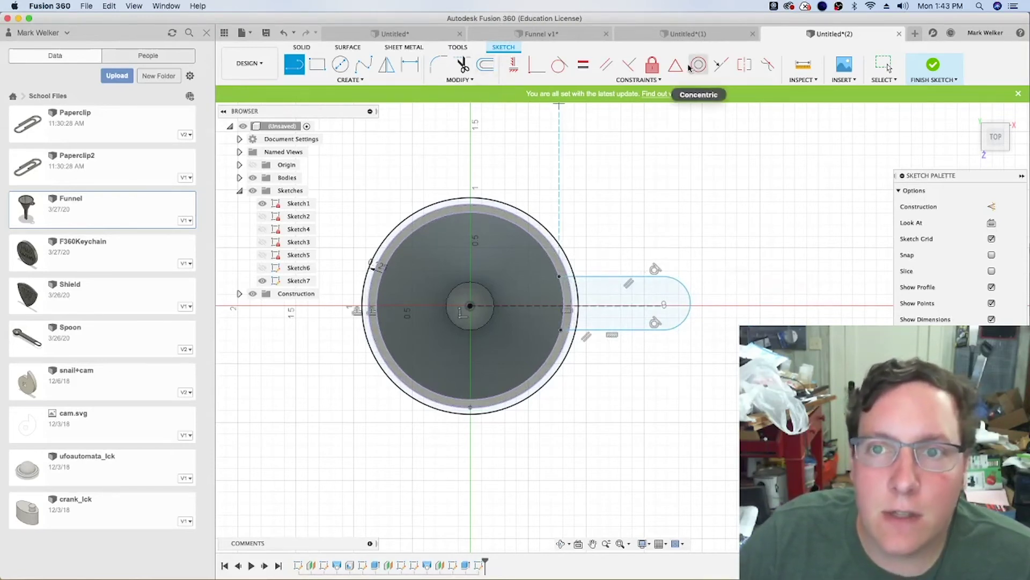
left_click(746, 65)
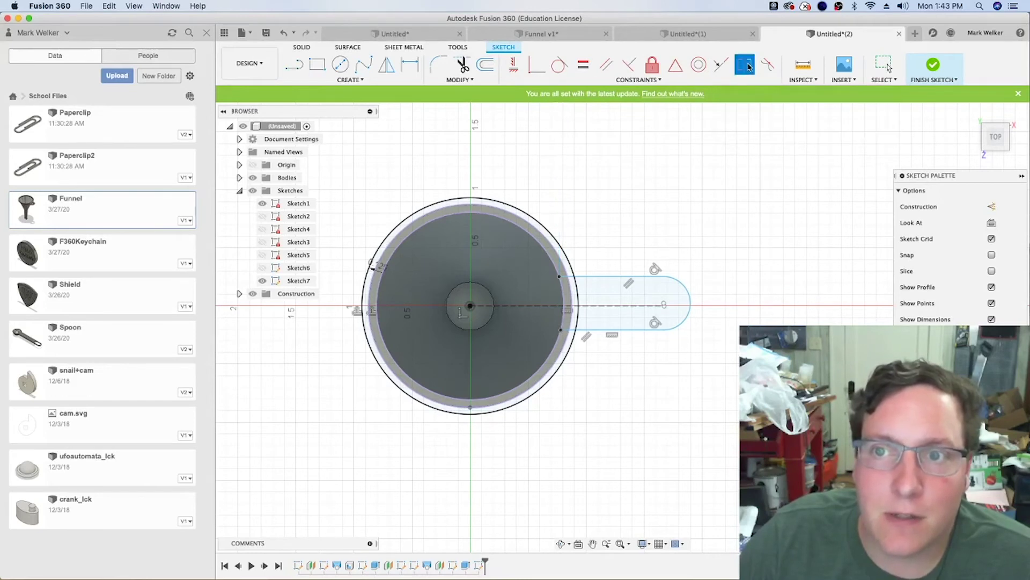
left_click(601, 305)
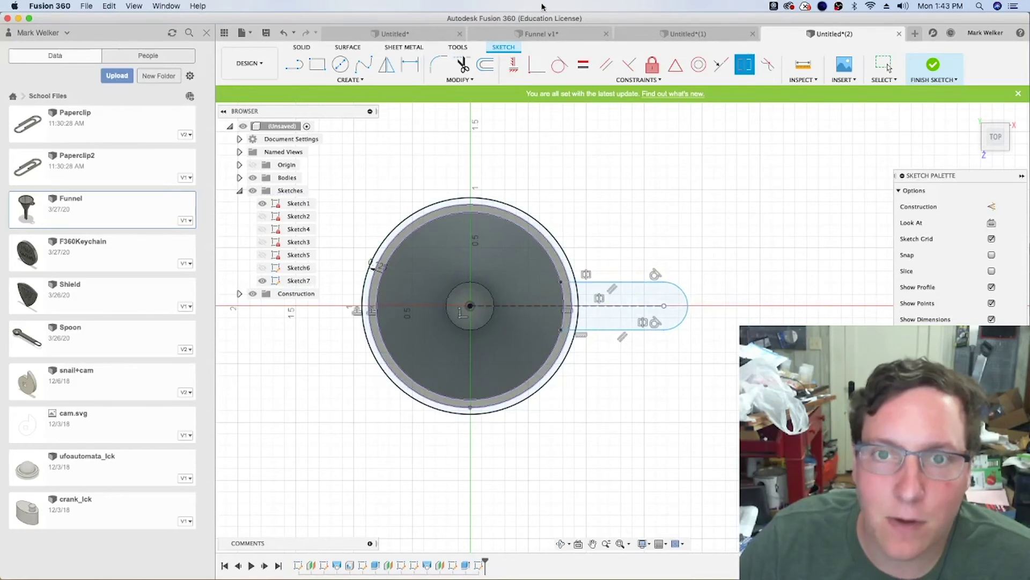
left_click(411, 66)
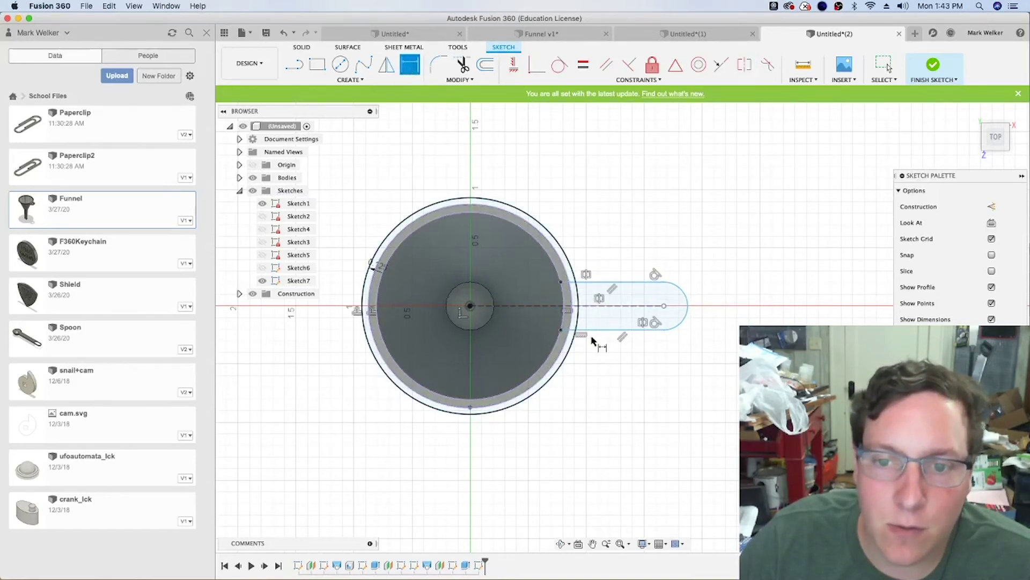
left_click(604, 283)
left_click(728, 305)
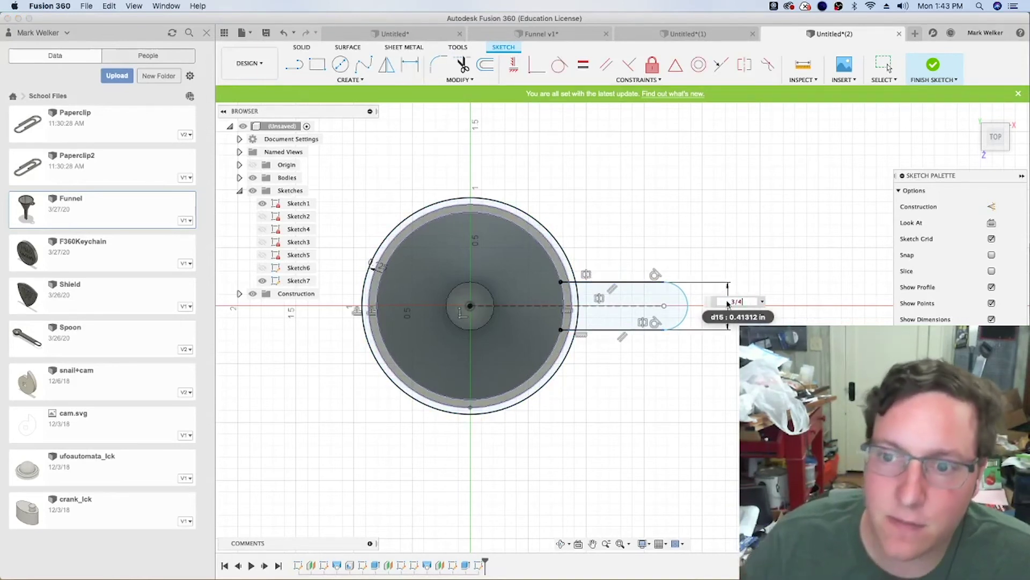
key("Return")
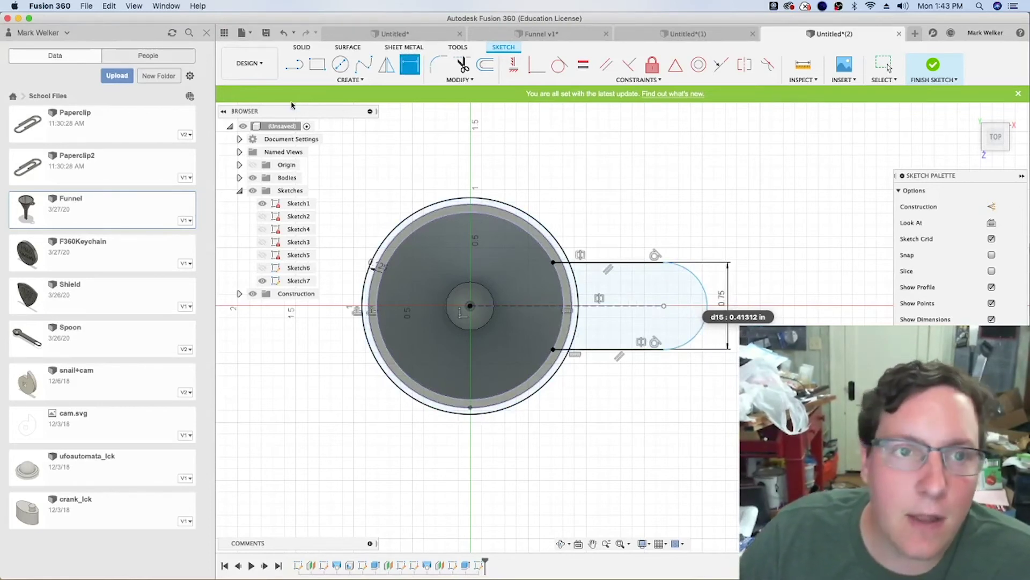
Shorten the tab's rounded end and dimension its length from the rim at 5/16 in
key("Escape")
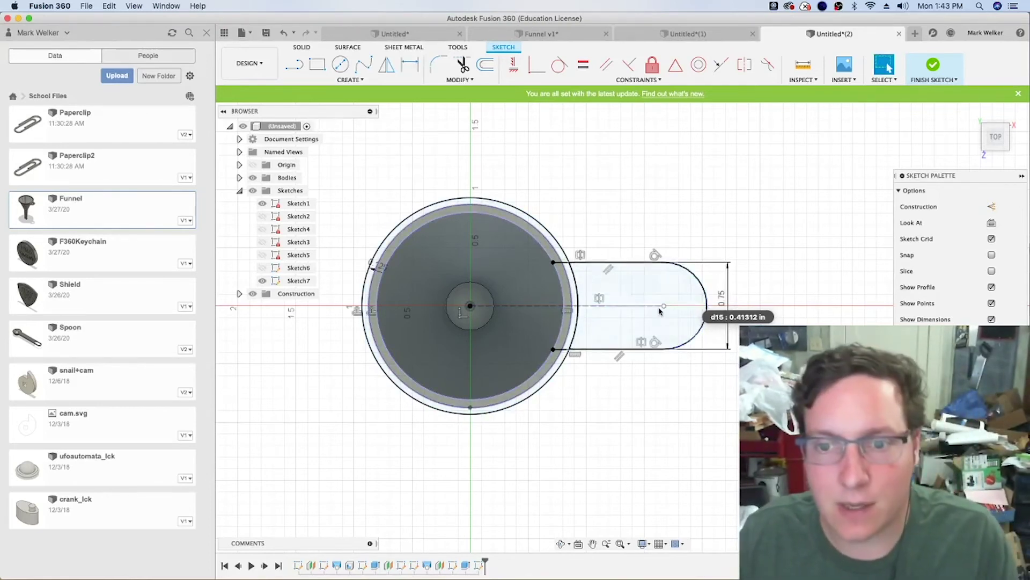
left_click(660, 310)
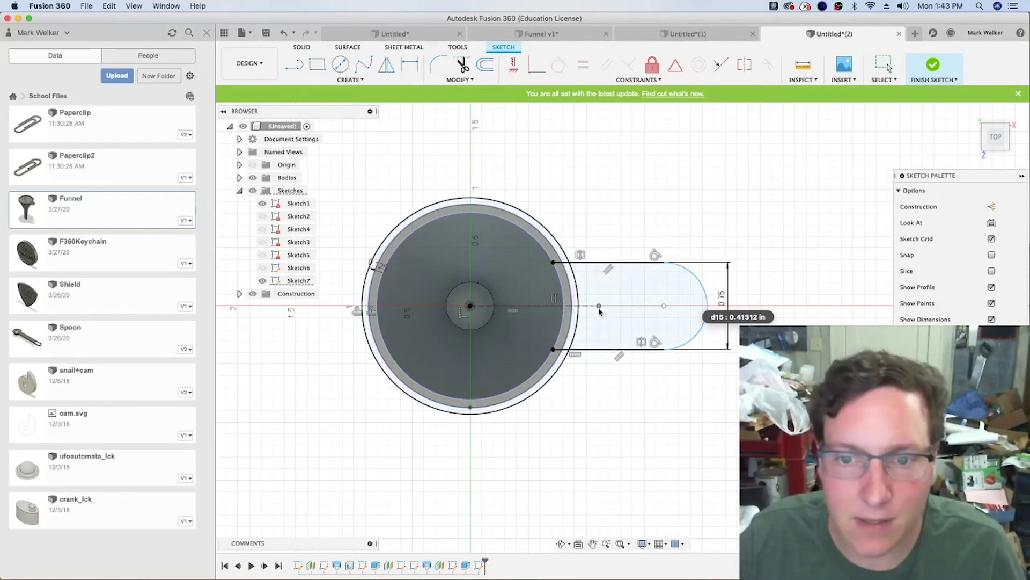
key("Escape")
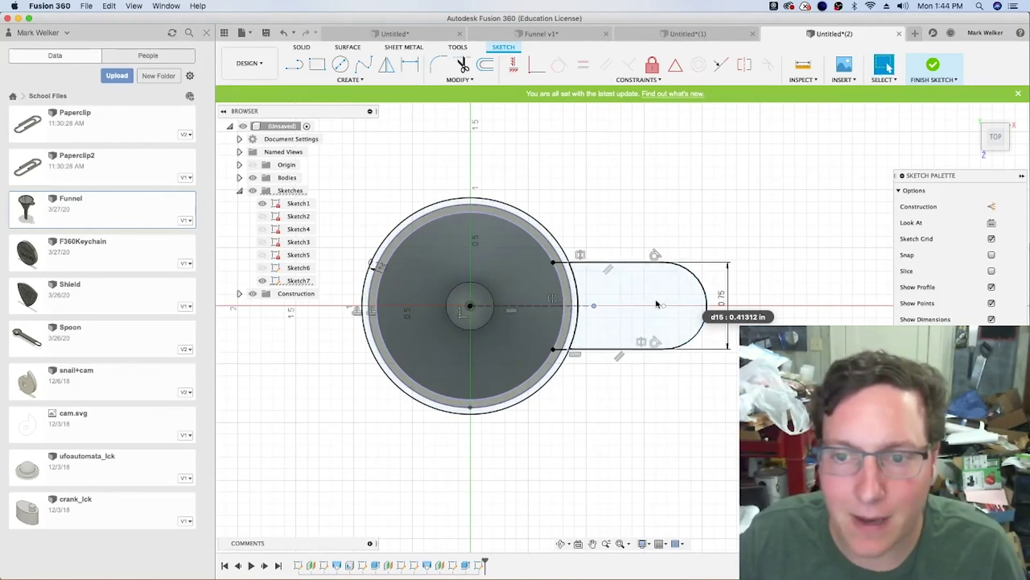
left_click_drag(664, 309, 644, 310)
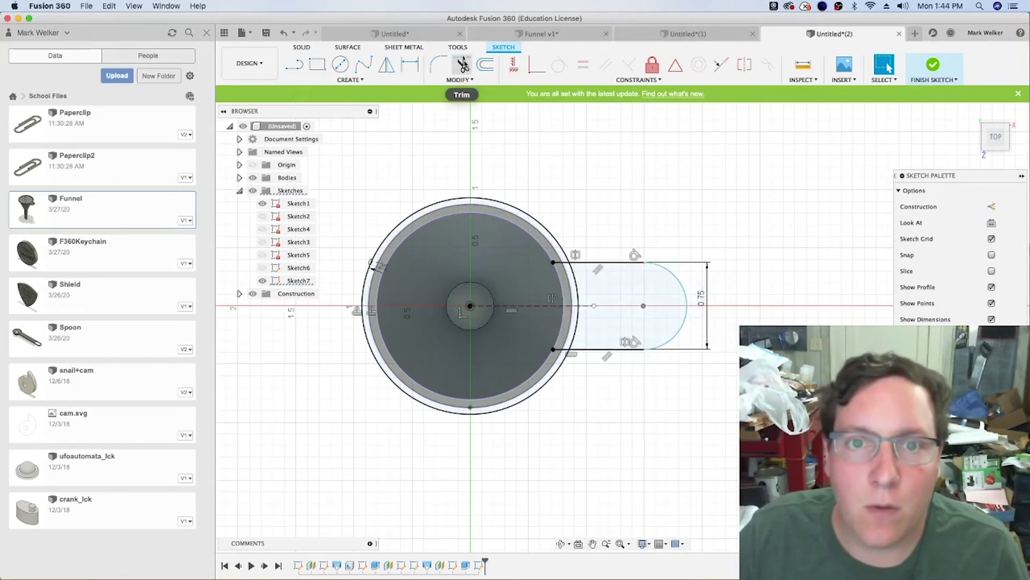
left_click(410, 64)
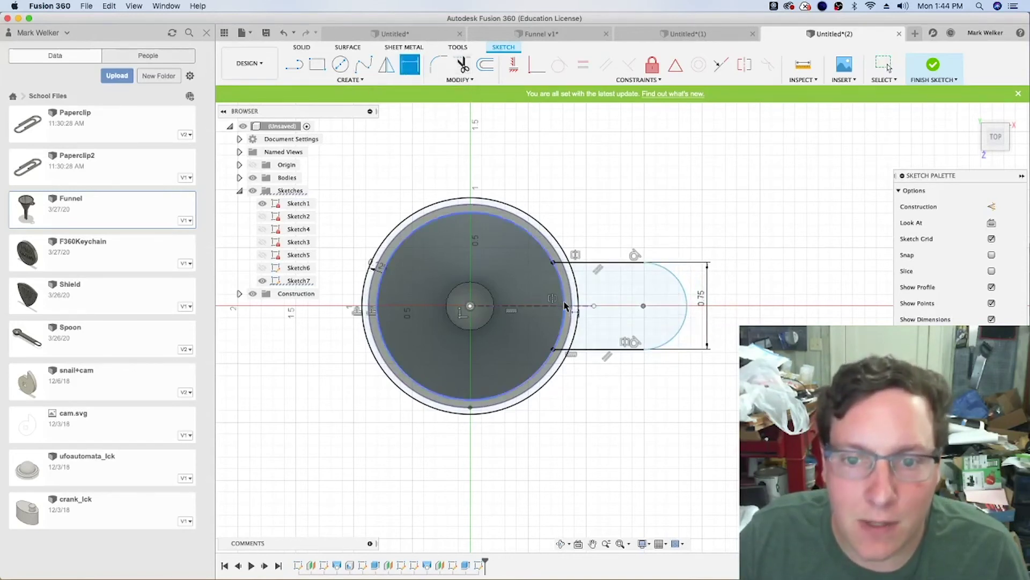
left_click(567, 310)
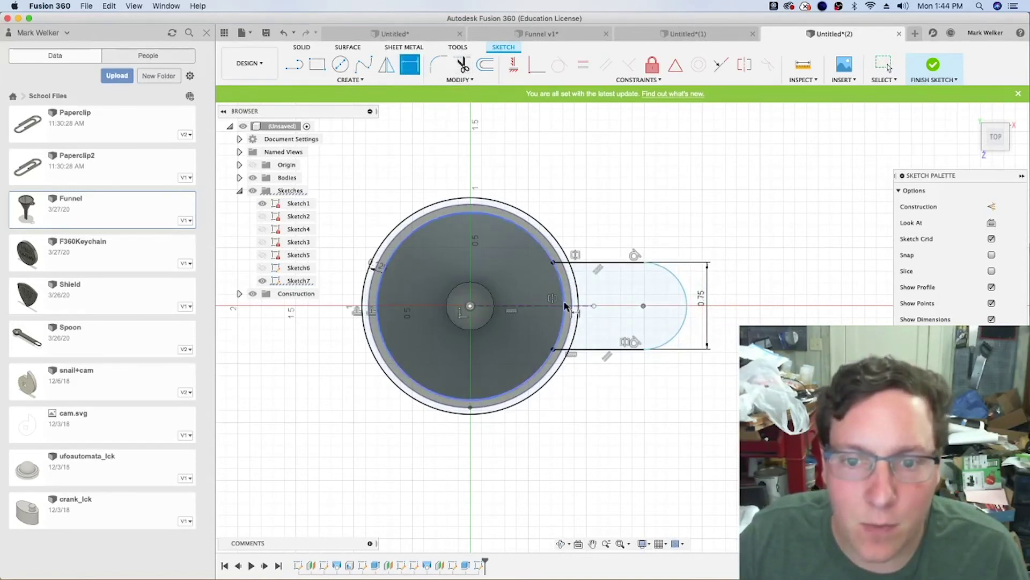
left_click(686, 311)
left_click(609, 240)
type("5")
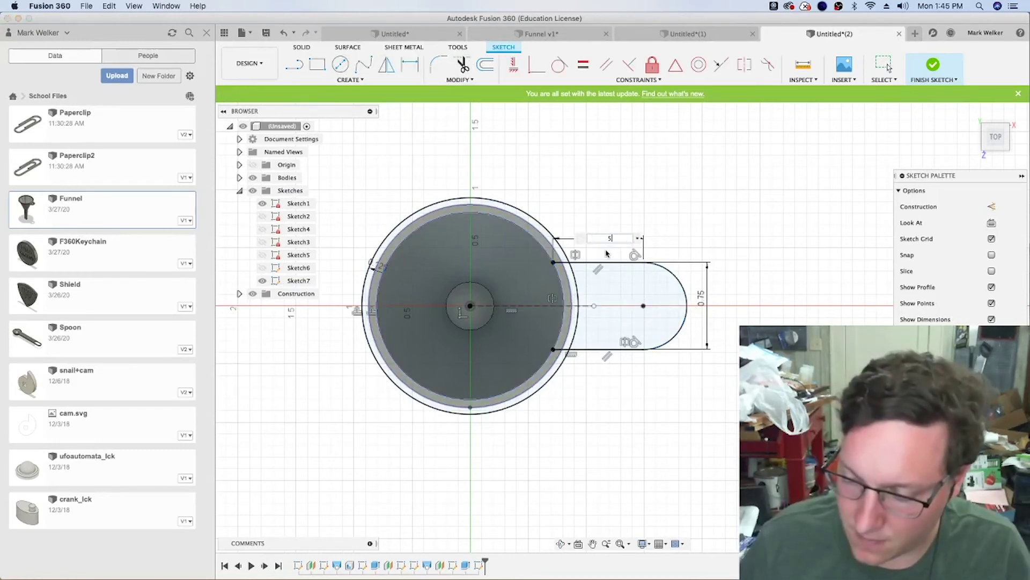
type("/16")
key("Return")
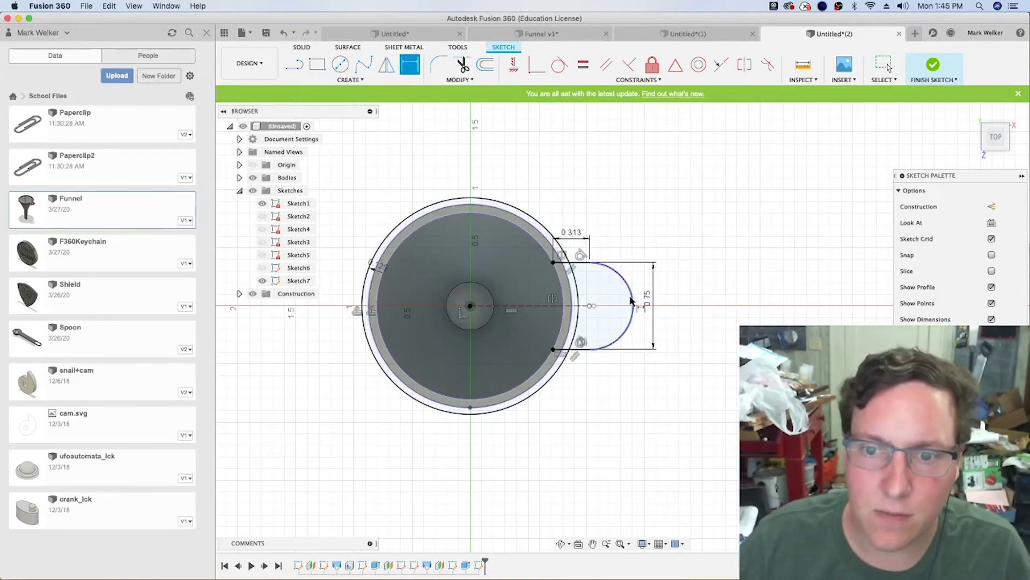
Draw a 0.25 in diameter hole circle inside the hanging tab
left_click(340, 65)
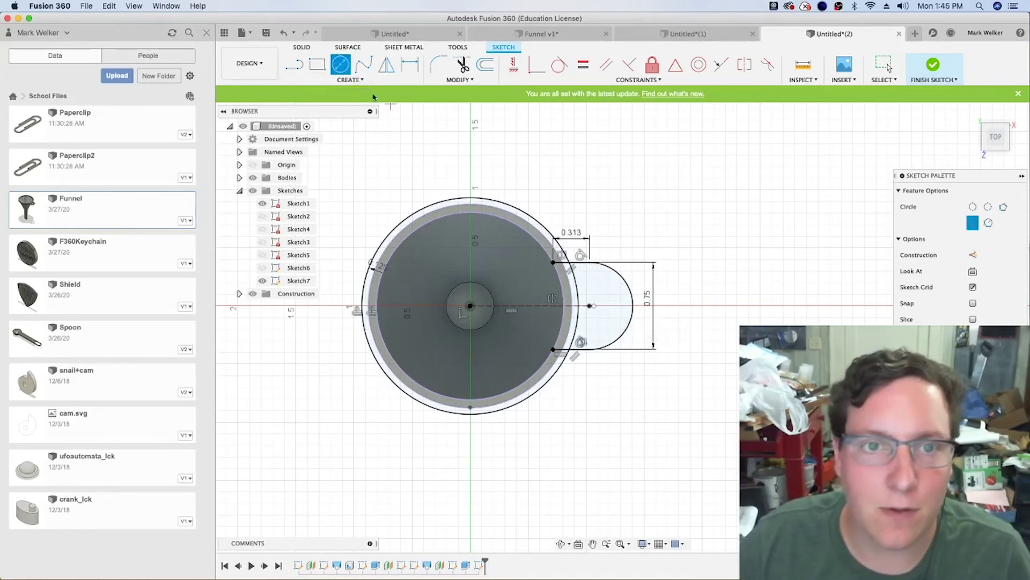
left_click(355, 81)
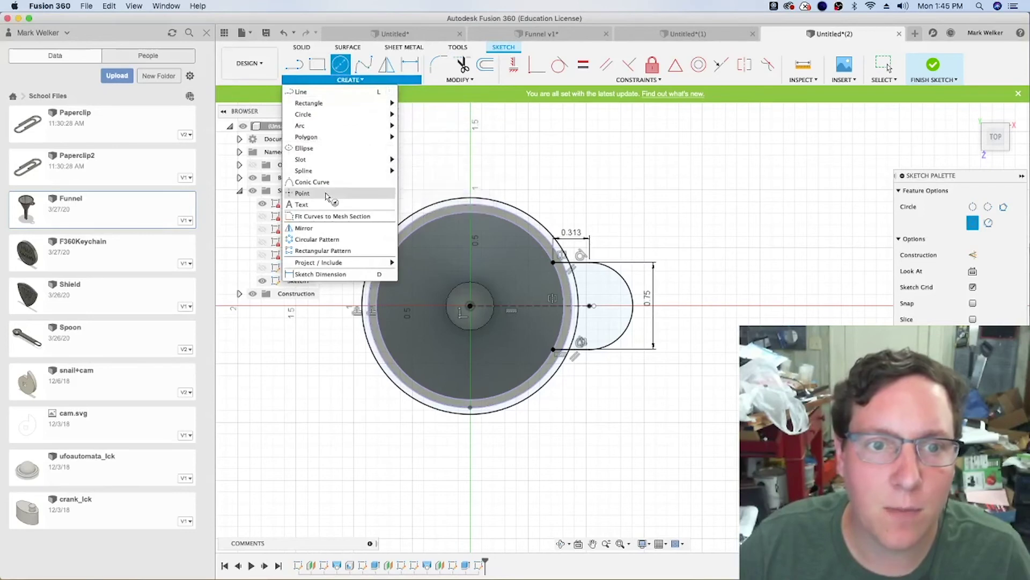
left_click(303, 194)
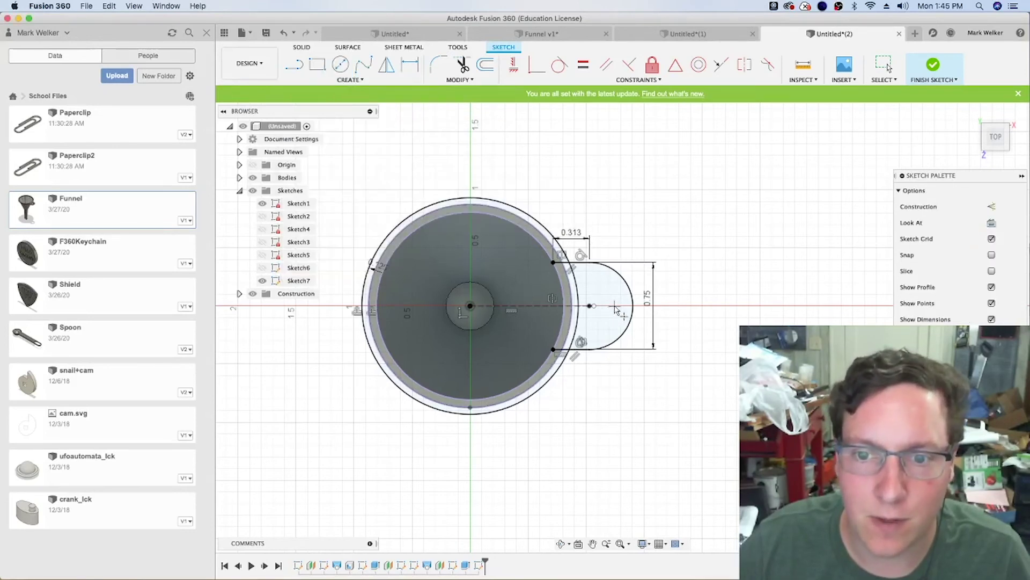
left_click(341, 65)
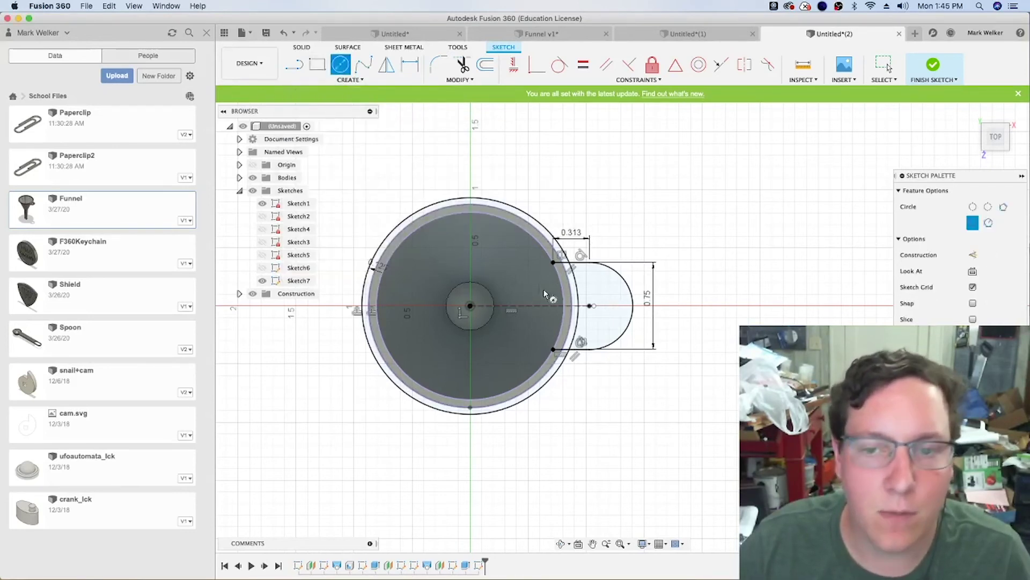
left_click(607, 307)
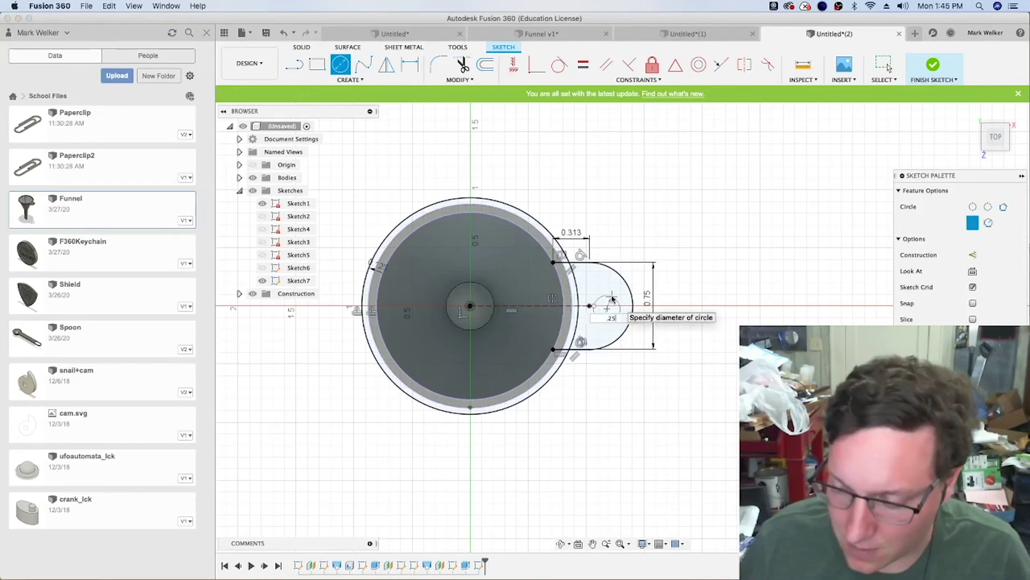
type(".25")
key("Return")
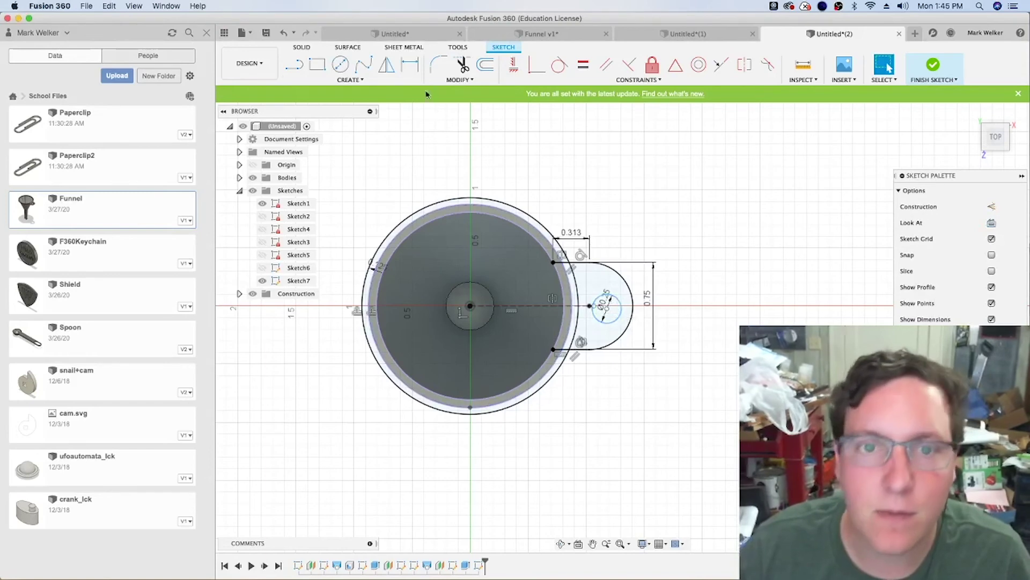
Dimension the hole centre 1/8 in horizontally from the tab's arc centre
key("d")
scroll(601, 308, "up", 5)
left_click(588, 305)
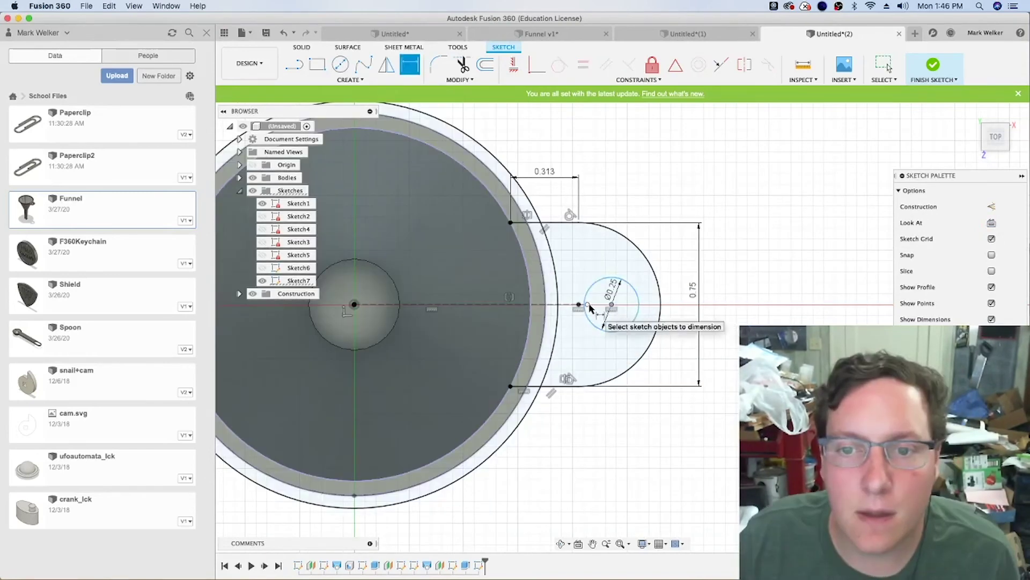
left_click(611, 304)
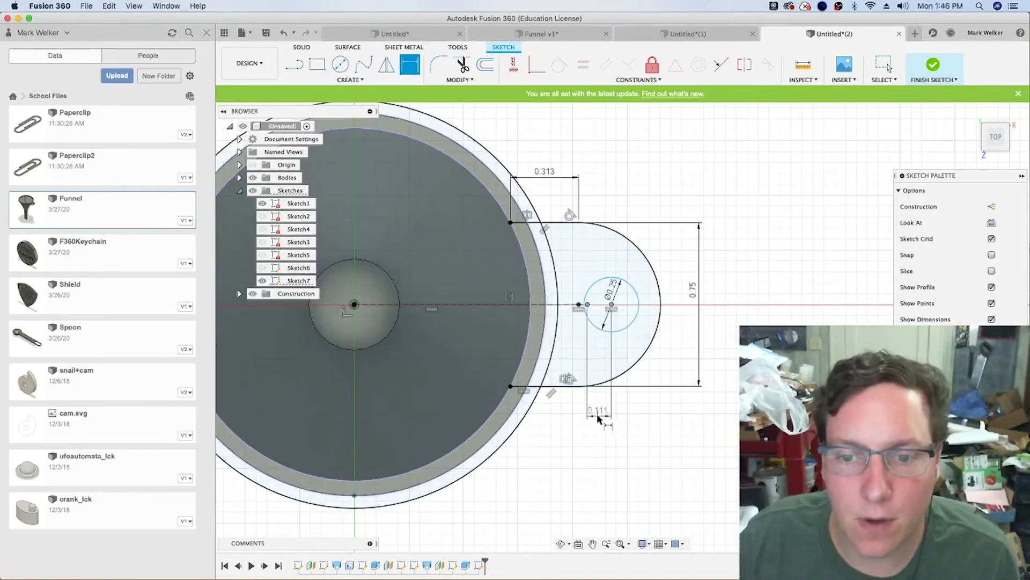
left_click(597, 359)
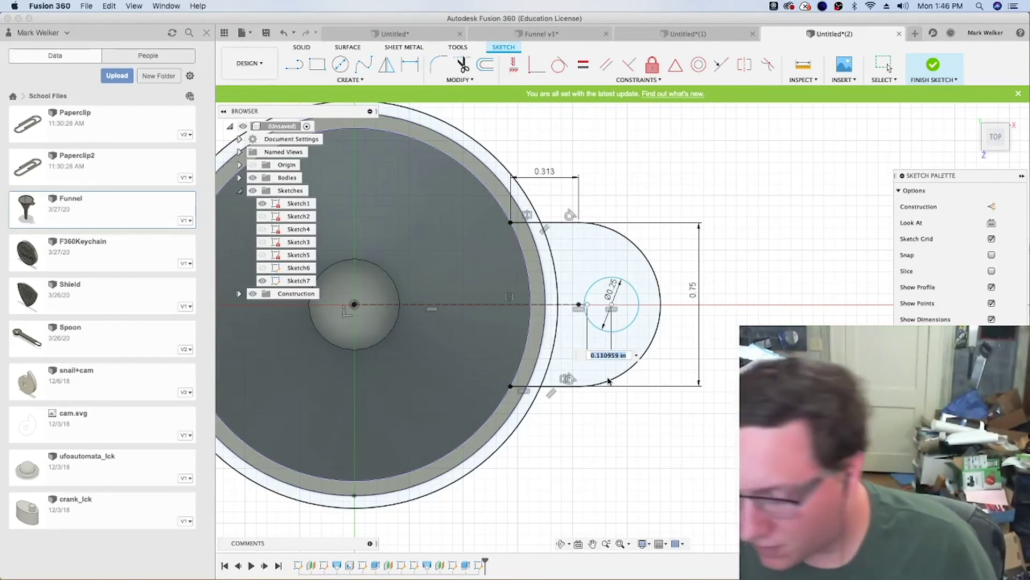
type("1/8")
key("Return")
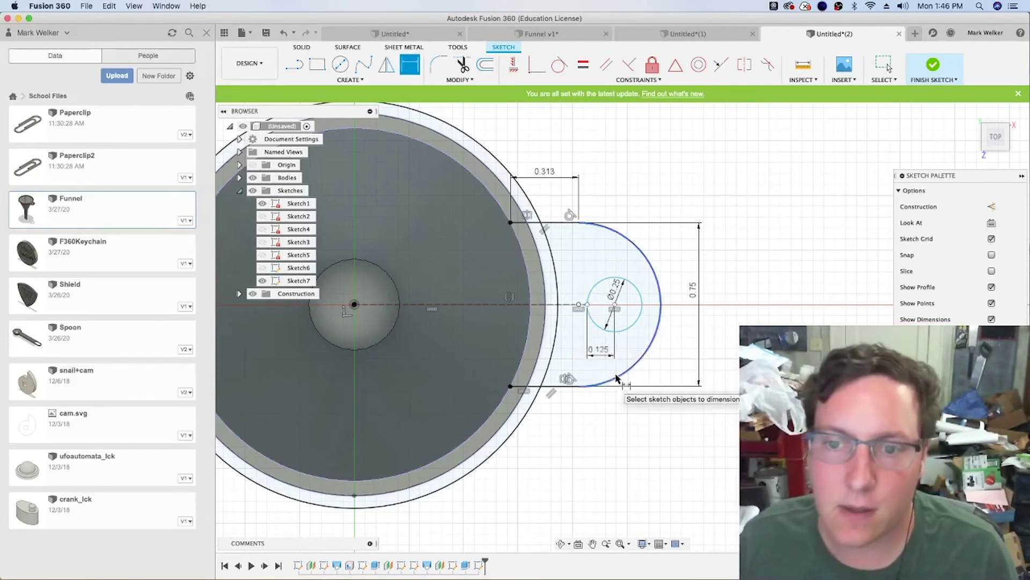
Measure the gap between the hole circle and the tab's outer arc
left_click(804, 65)
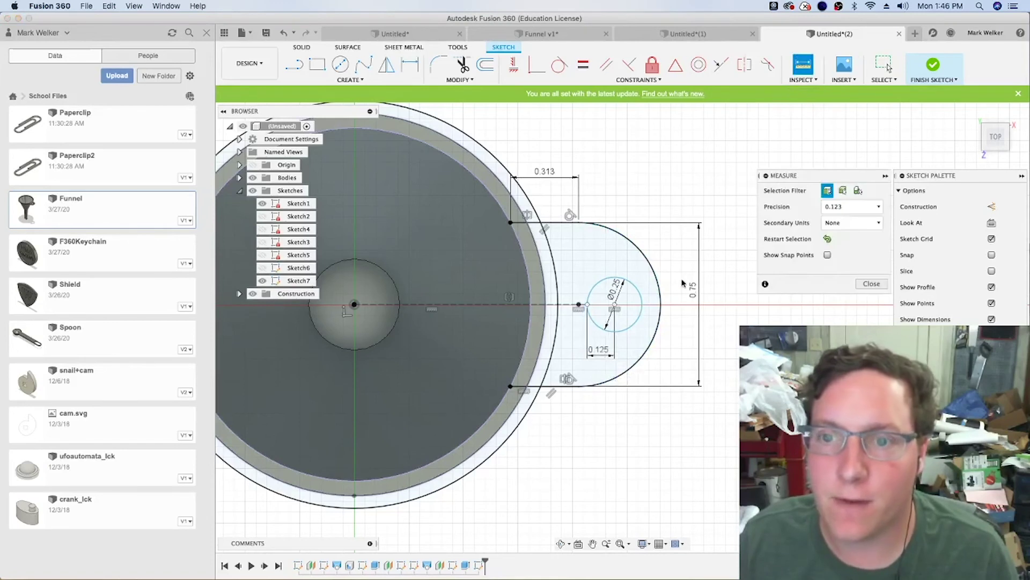
left_click(644, 310)
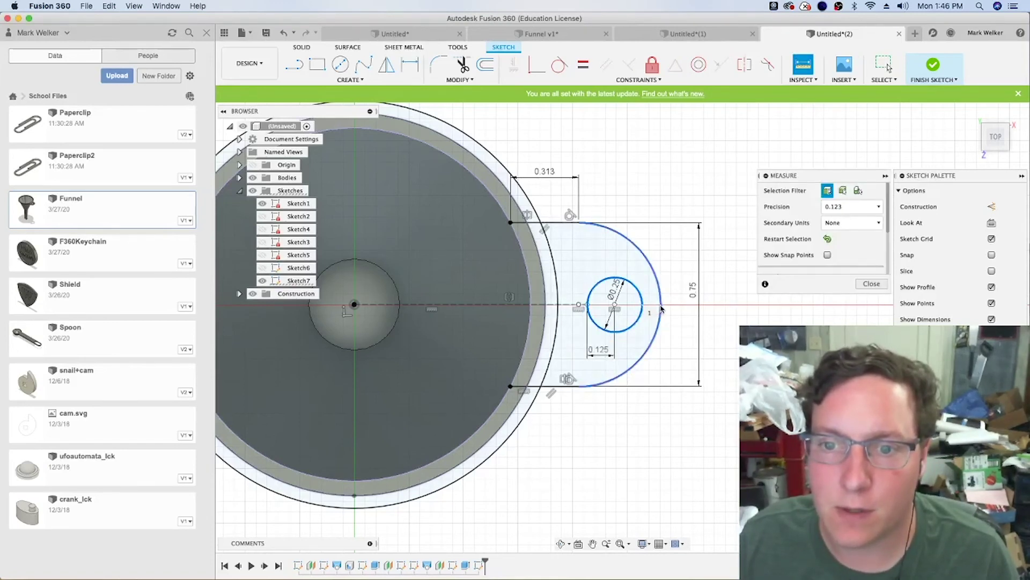
left_click(661, 313)
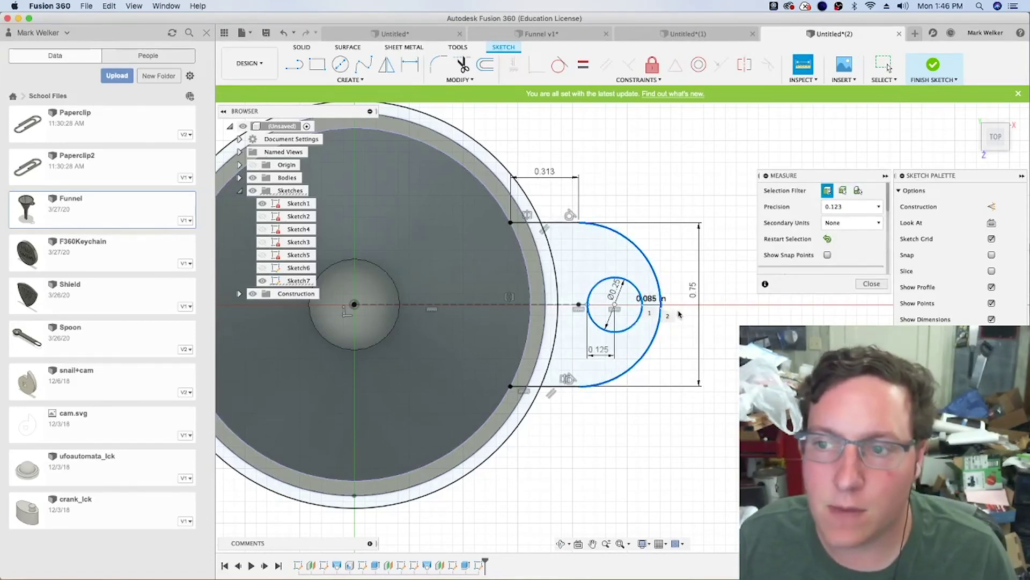
left_click(868, 286)
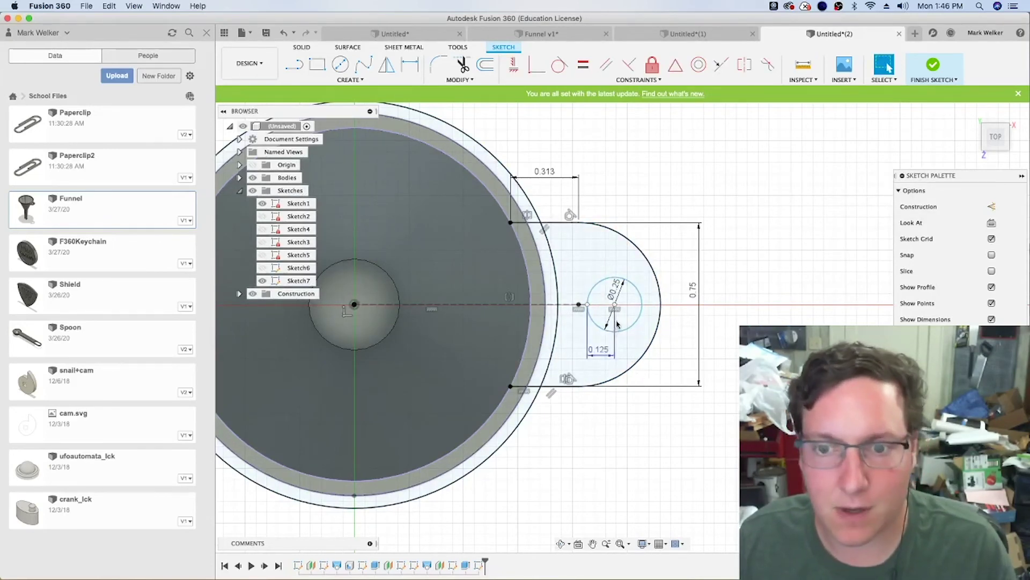
Shift the hole circle slightly toward the tab's rounded end
left_click(638, 326)
mouse_move(634, 325)
left_mouse_down()
mouse_move(612, 328)
mouse_move(653, 326)
left_mouse_up()
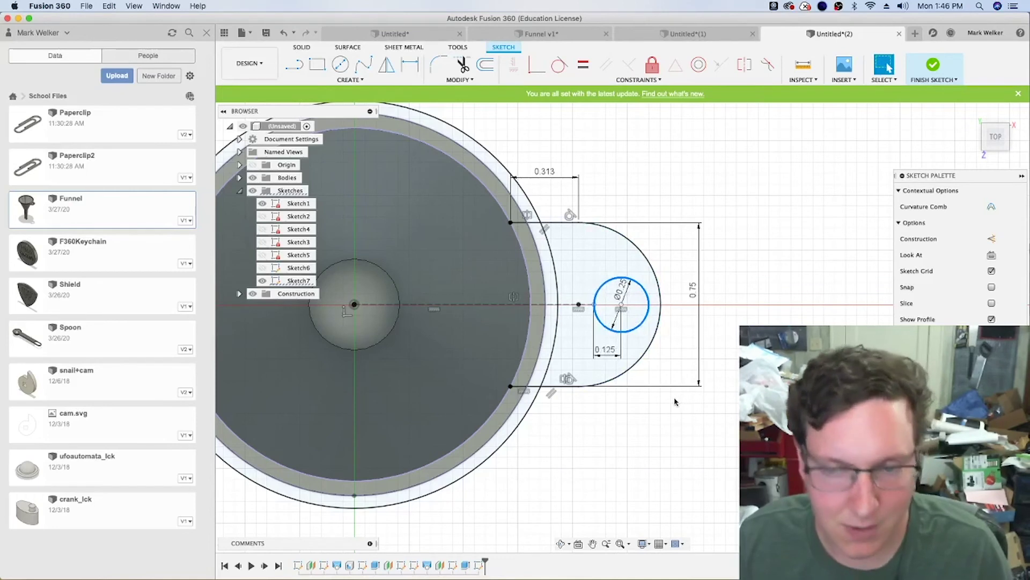
key("Escape")
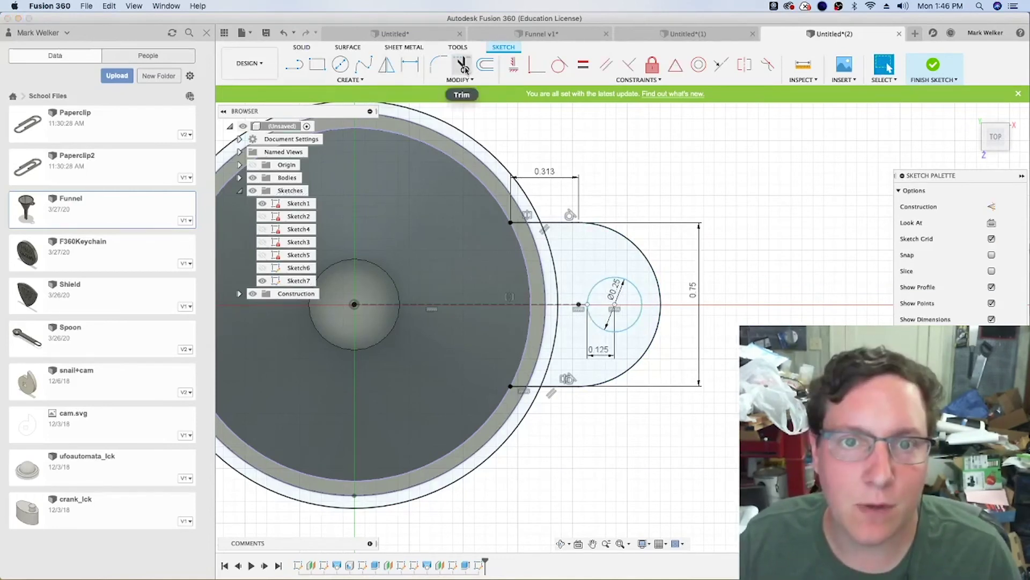
left_click(462, 66)
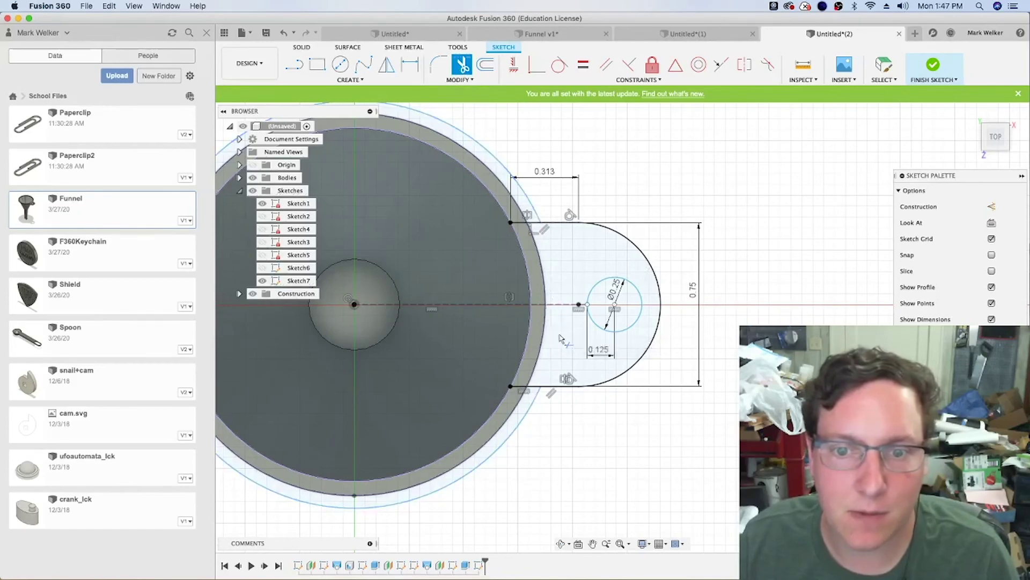
Finish the tab sketch and return to the home 3D view of the funnel
left_click(927, 78)
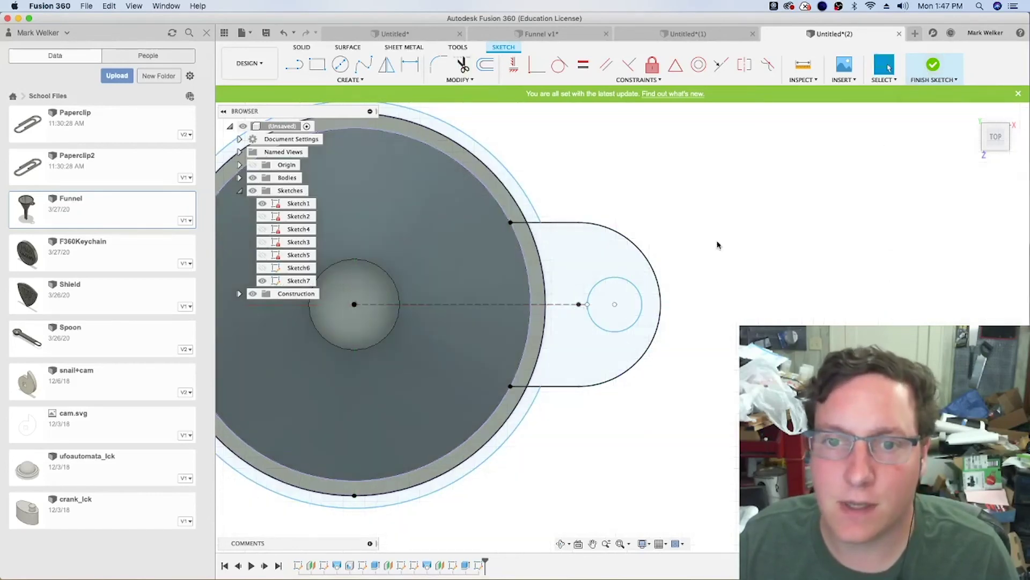
left_click(973, 109)
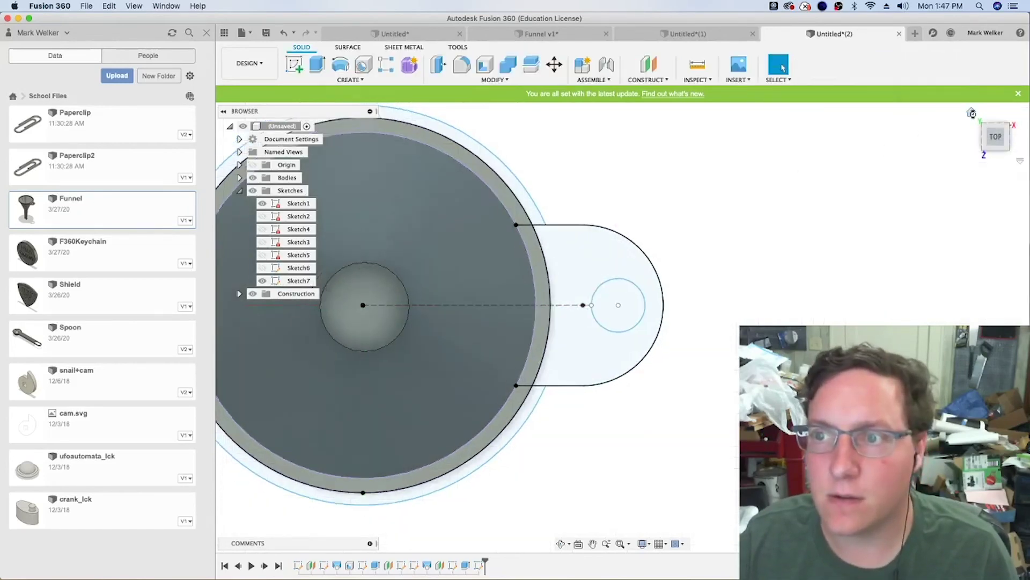
scroll(677, 218, "up", 3)
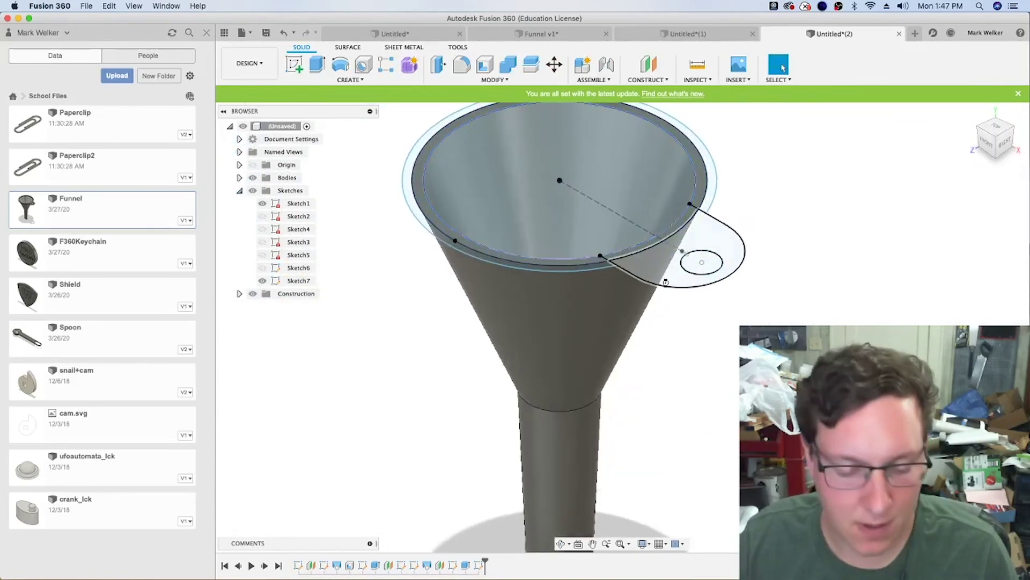
Extrude the rim ring and both tab profiles 0.10 in, joined to the funnel body
key("e")
left_click(697, 252)
left_click(622, 259)
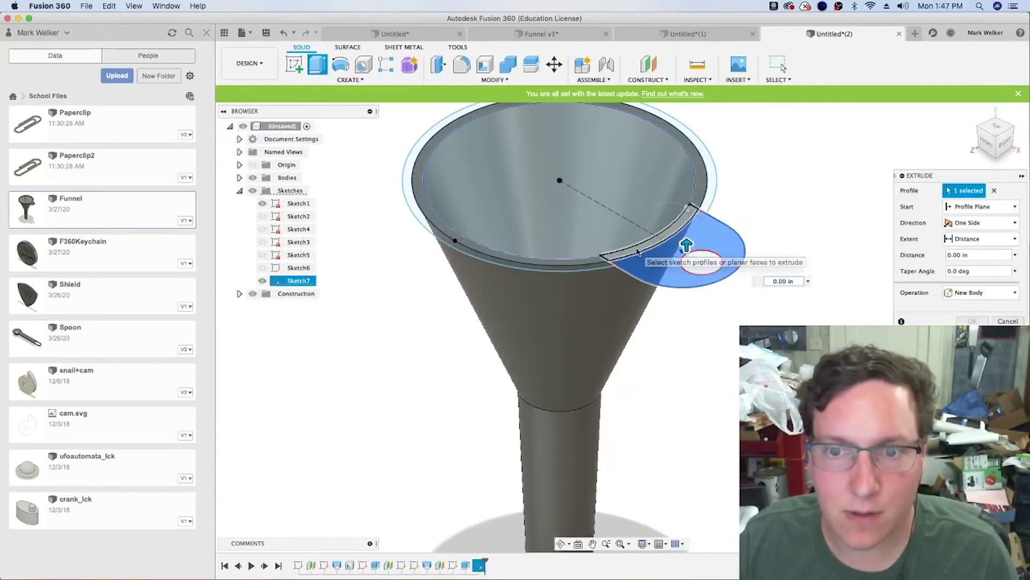
left_click(592, 261)
left_click(618, 276)
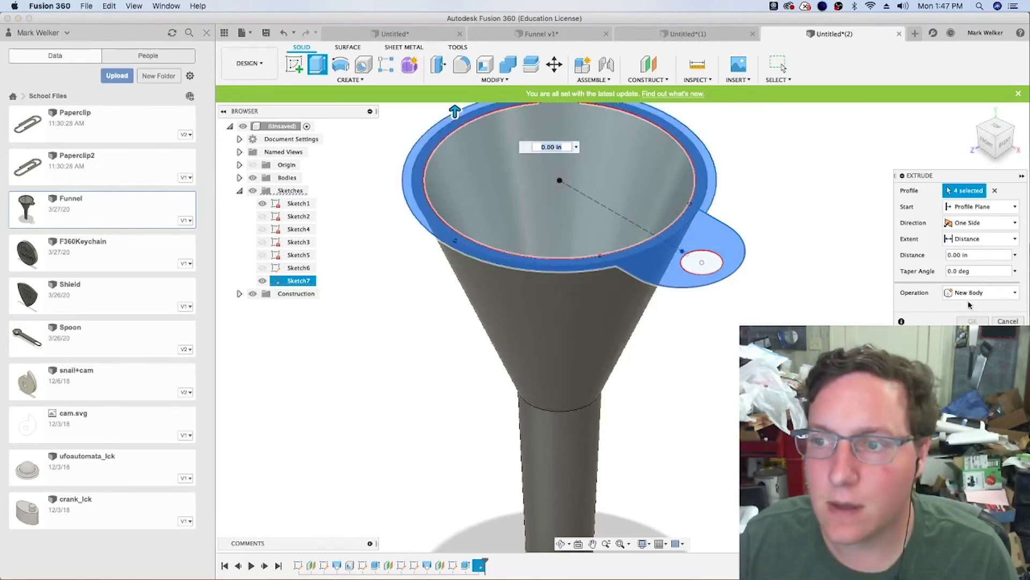
left_click(946, 255)
type("1")
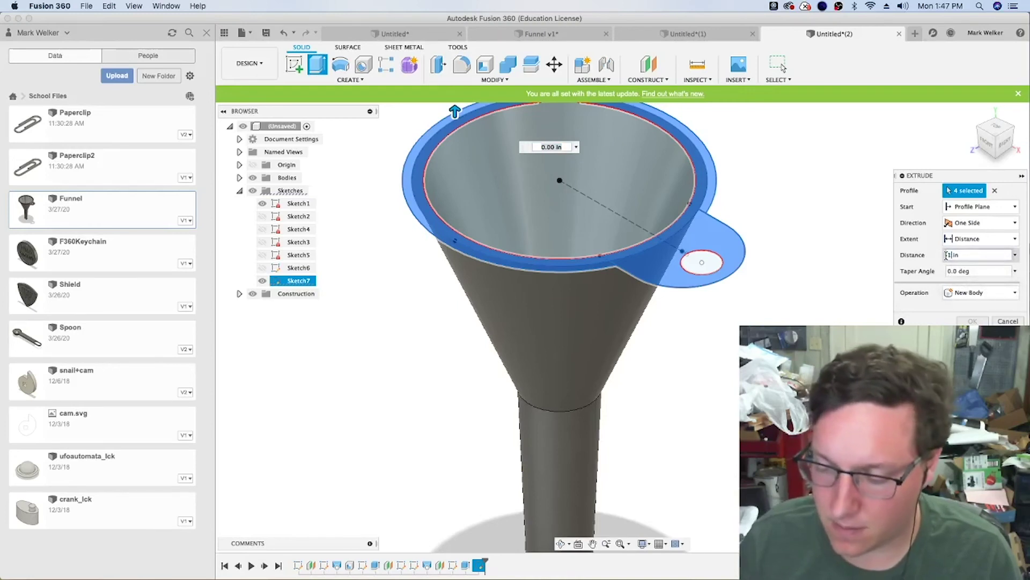
type("/16")
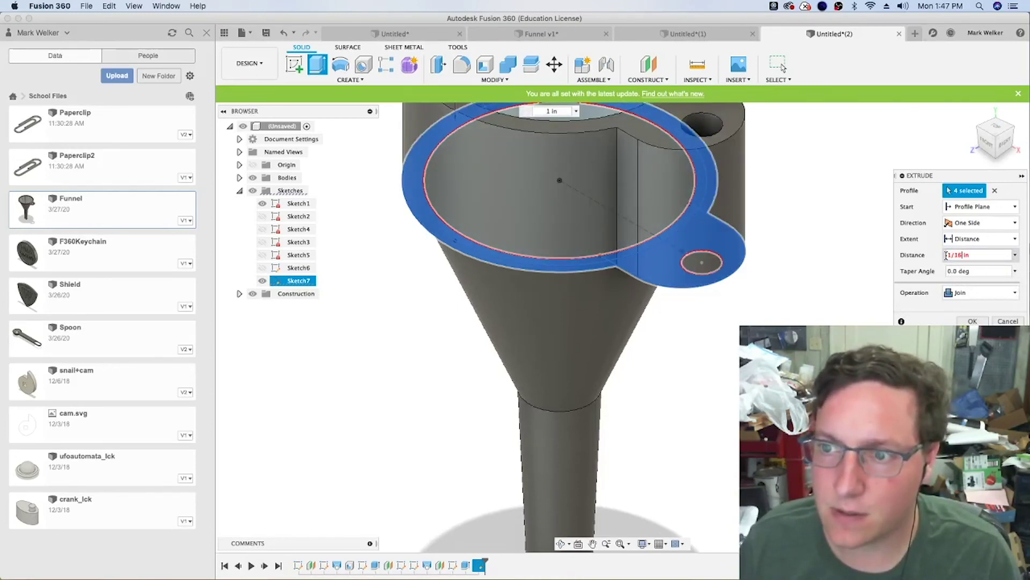
key("Tab")
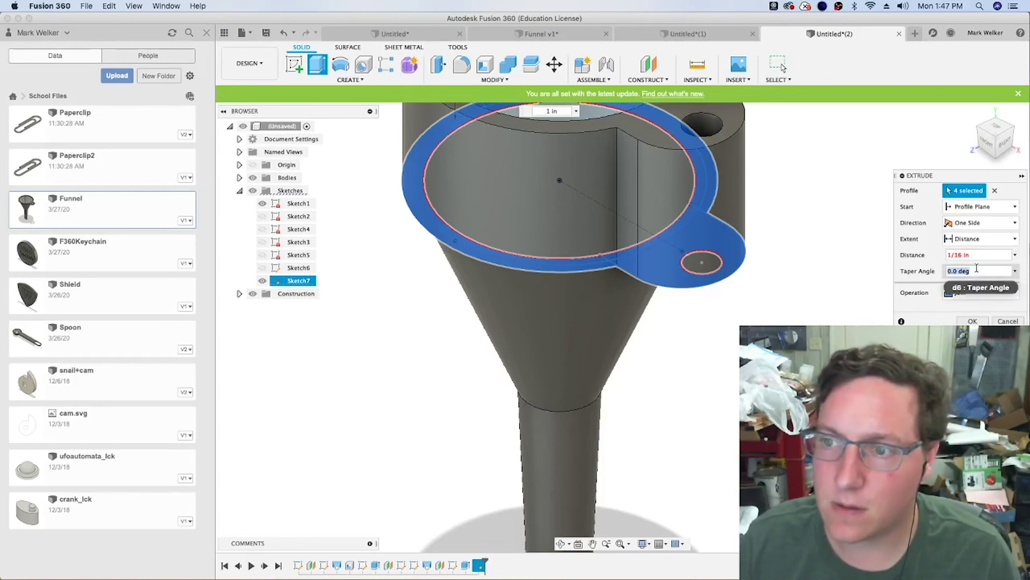
scroll(773, 322, "down", 3)
left_click_drag(610, 142, 587, 198)
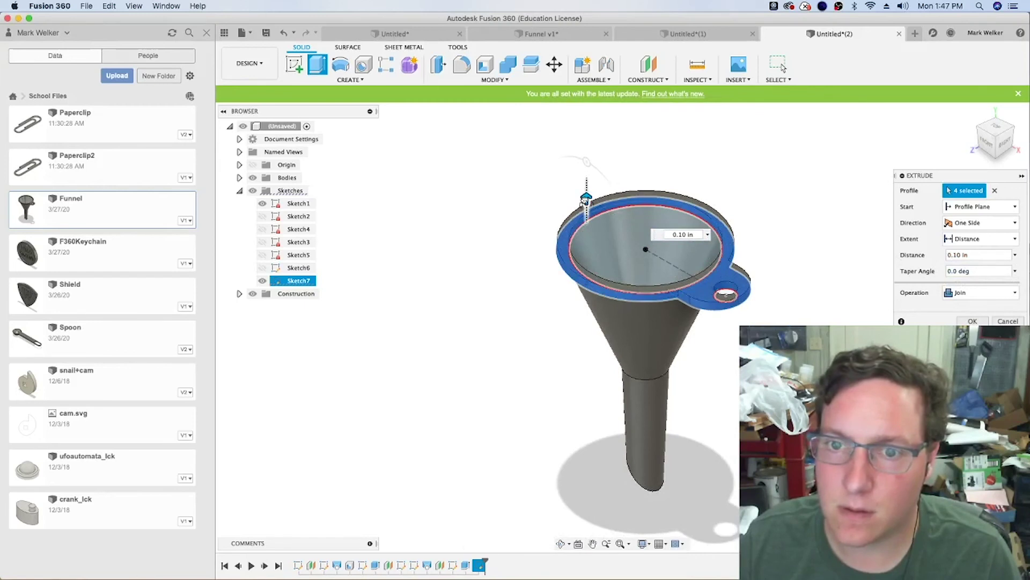
left_click(957, 256)
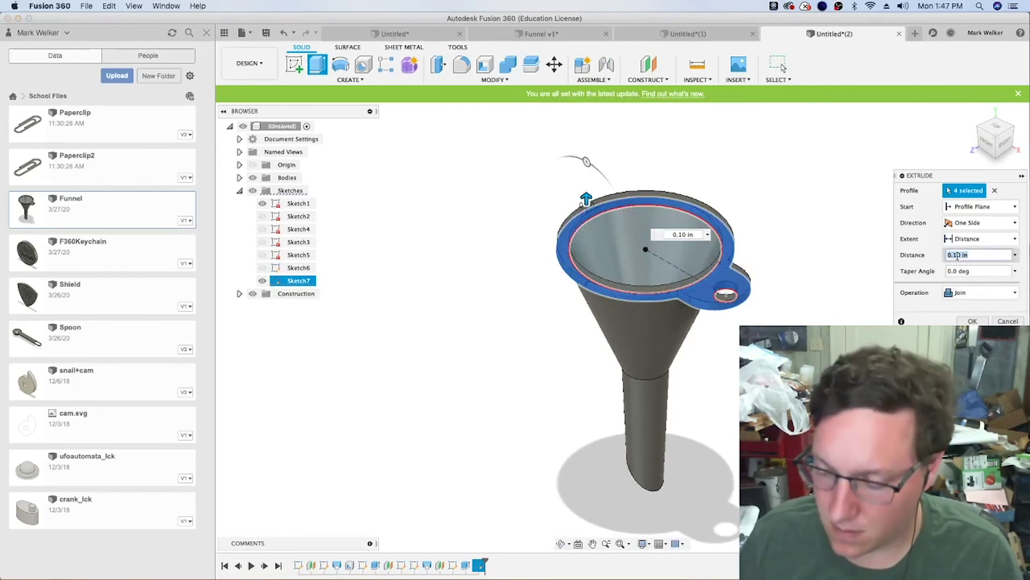
key("Return")
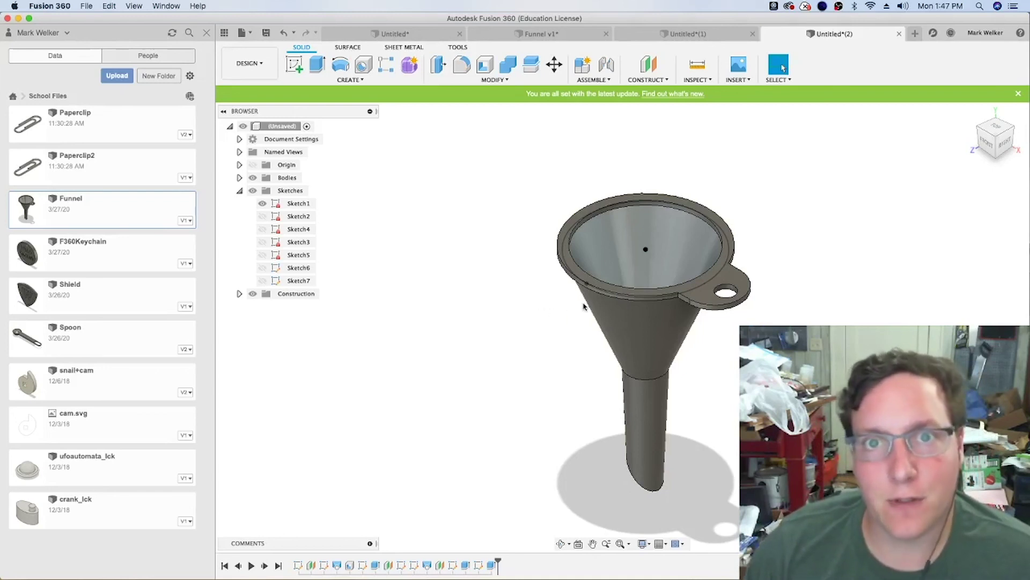
Fillet the eight rim flange and tab edges with a 0.01 in radius
scroll(675, 311, "up", 2)
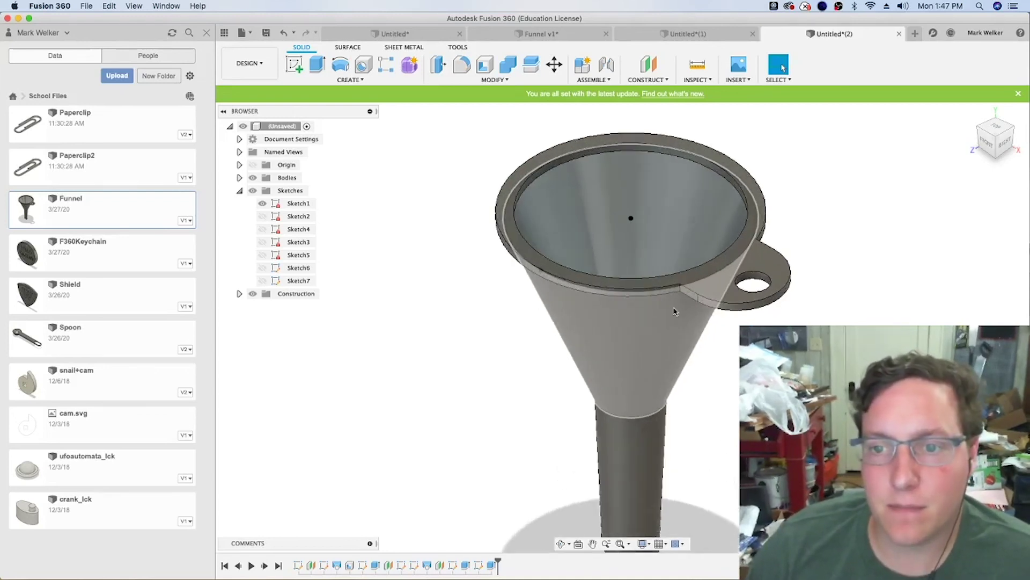
left_click(463, 66)
left_click(692, 293)
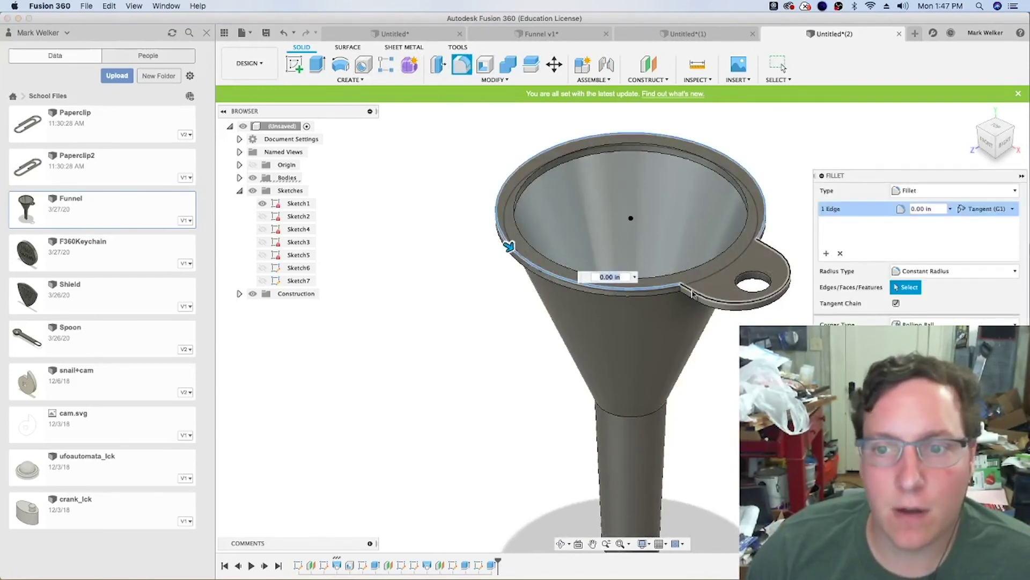
left_click(693, 297)
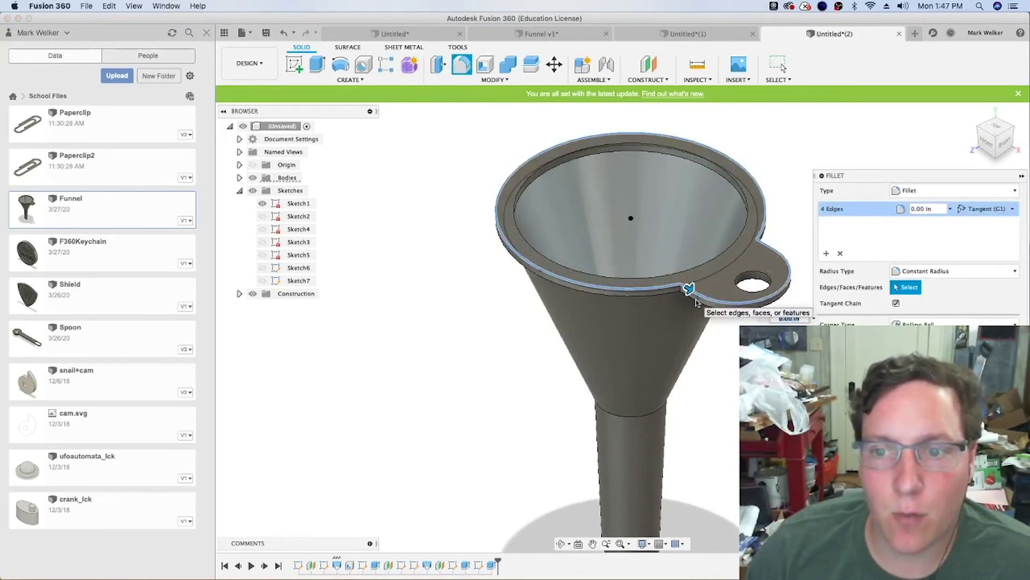
left_click(692, 301)
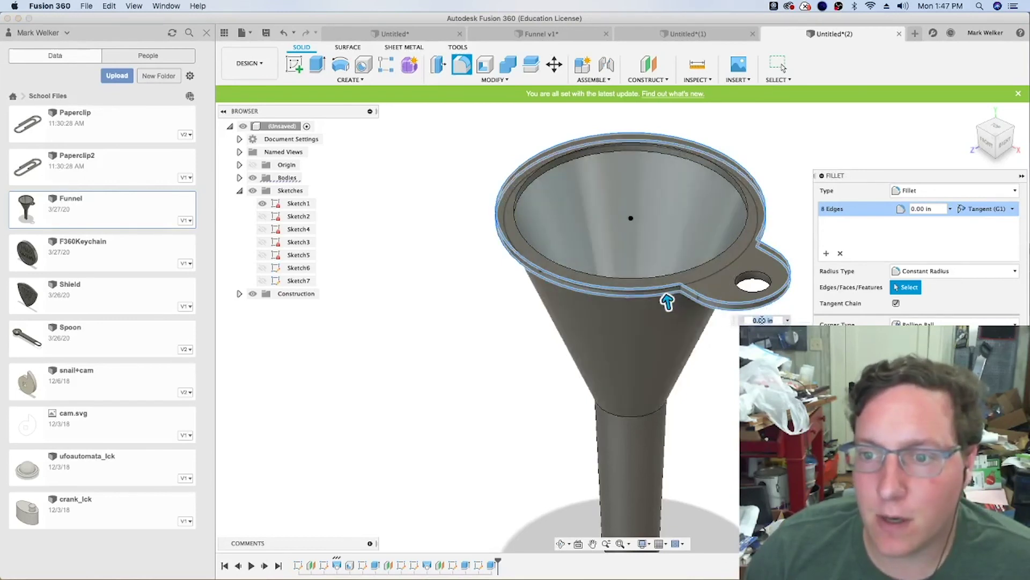
type("0.05")
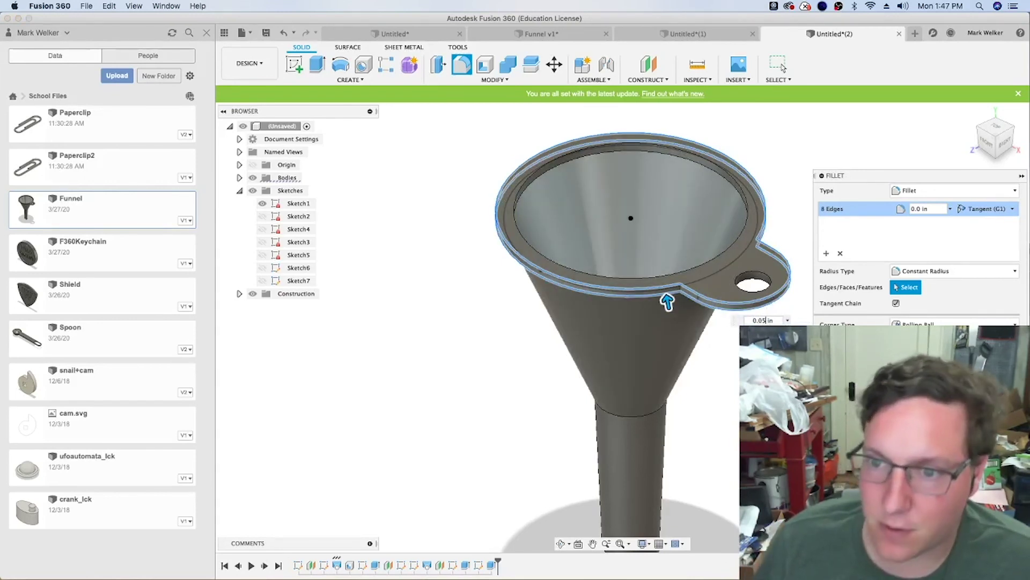
key("BackSpace")
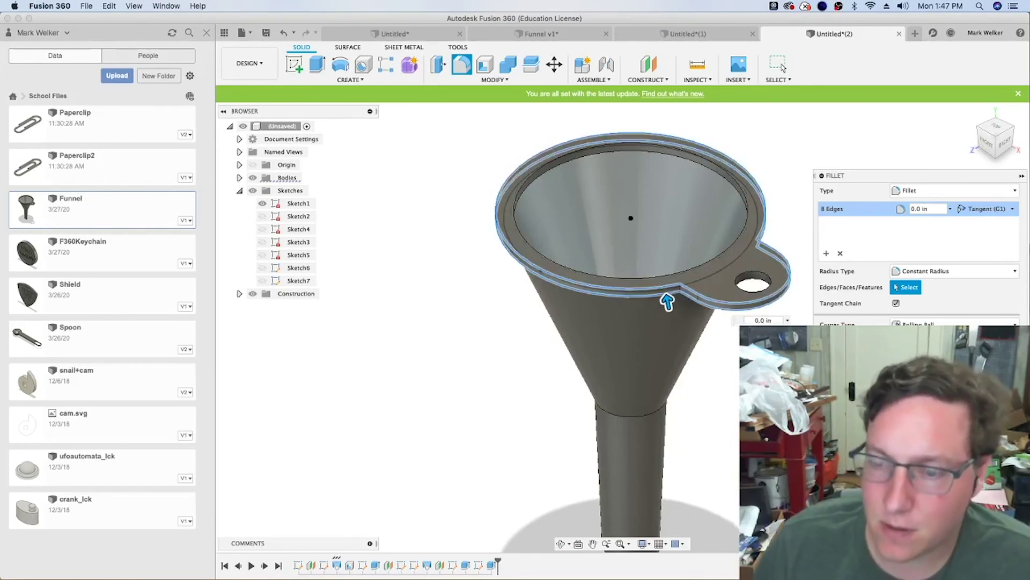
type("1")
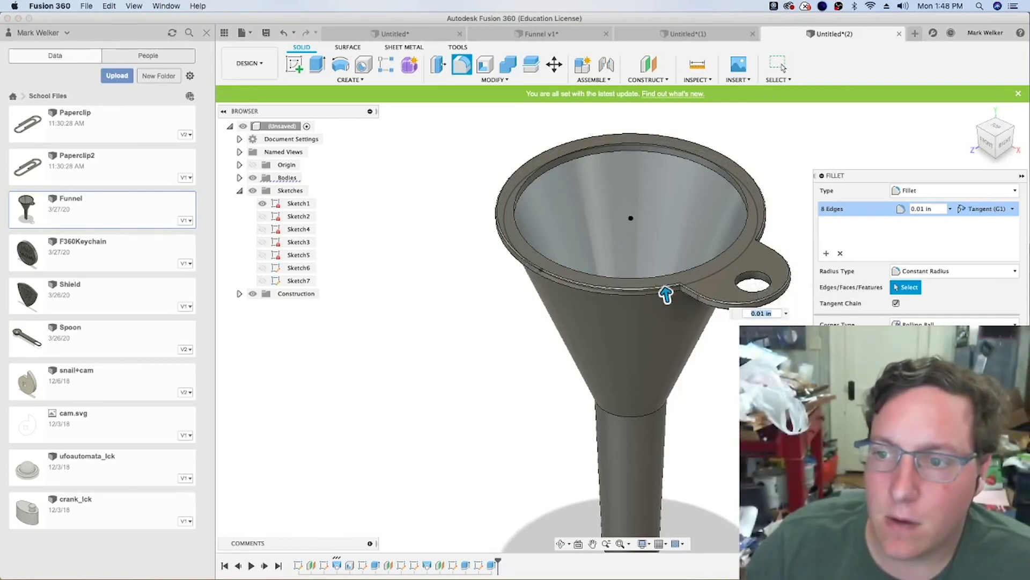
key("Return")
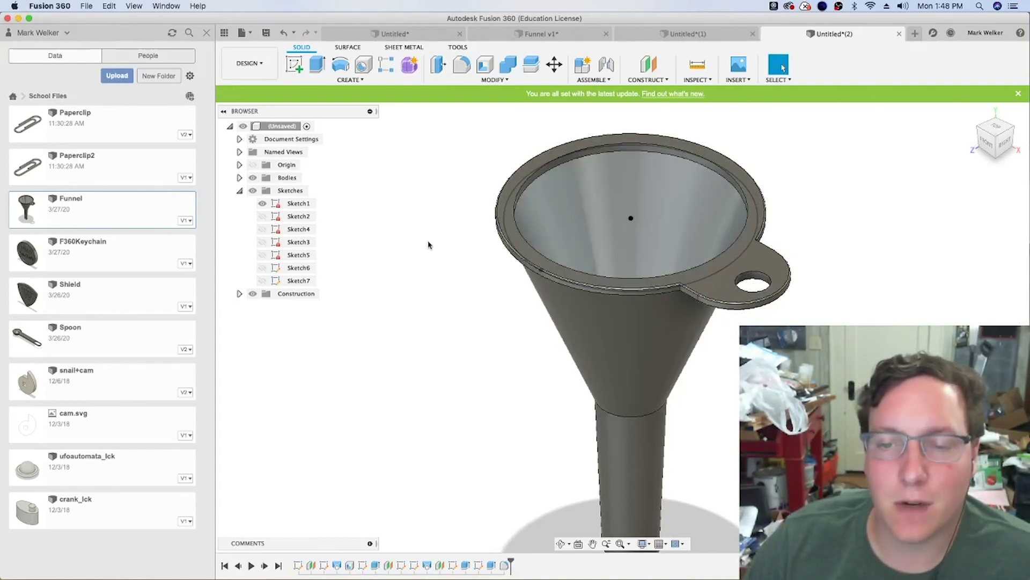
Orbit the view to show the entire funnel with its angled spout and hanging tab
middle_click_drag(430, 247, 600, 329, "shift")
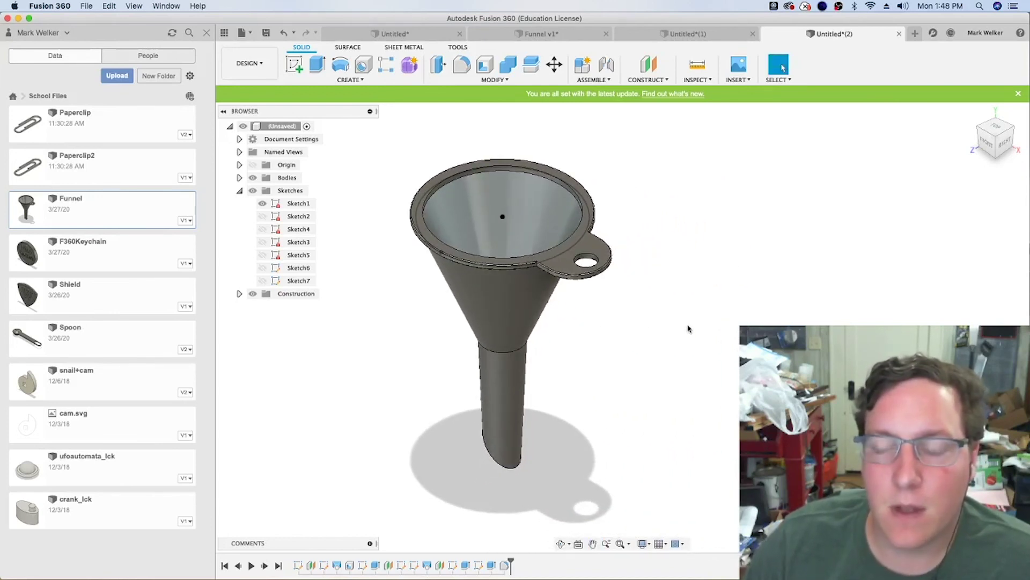